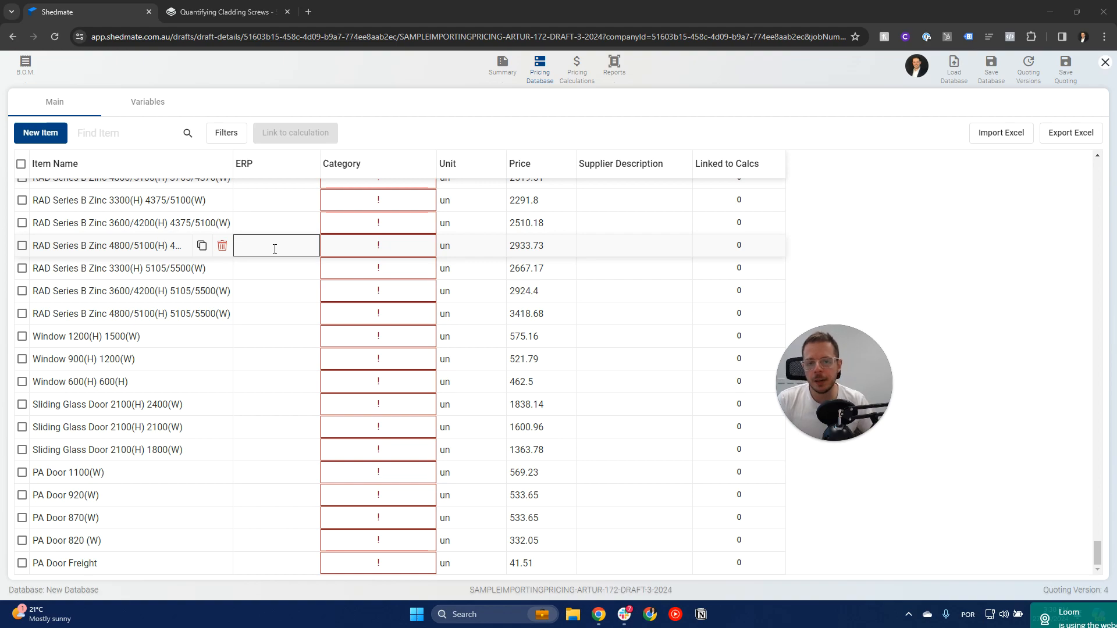
Step: Link the eleven database items from Window 1200(H) 1500(W) through PA Door Freight to calculations and go to the pricing calculations
click(22, 337)
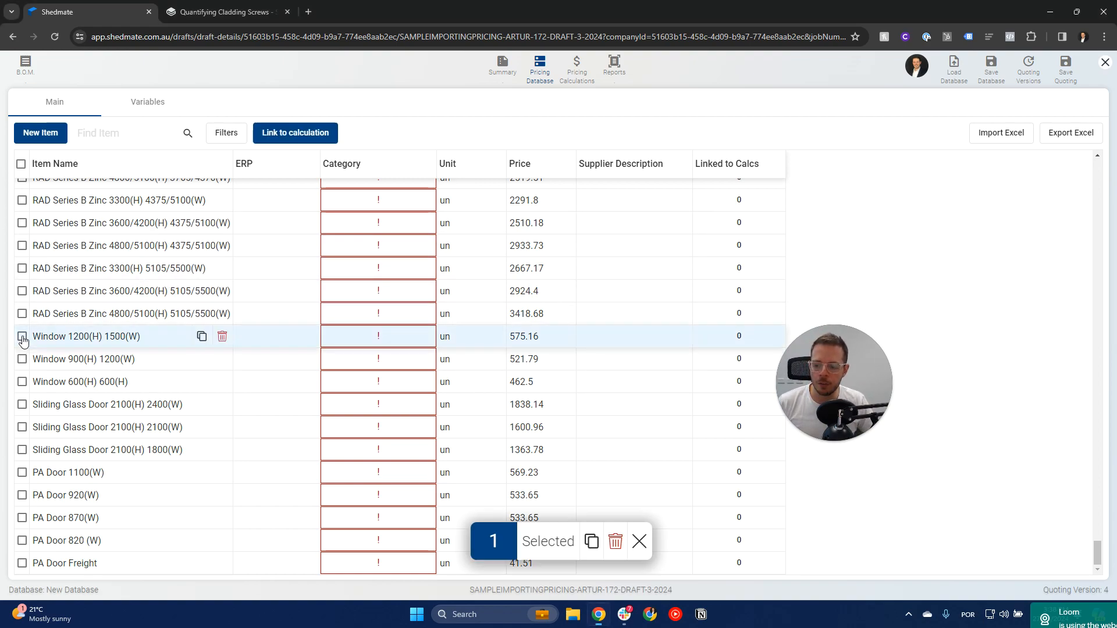
shift+click(22, 563)
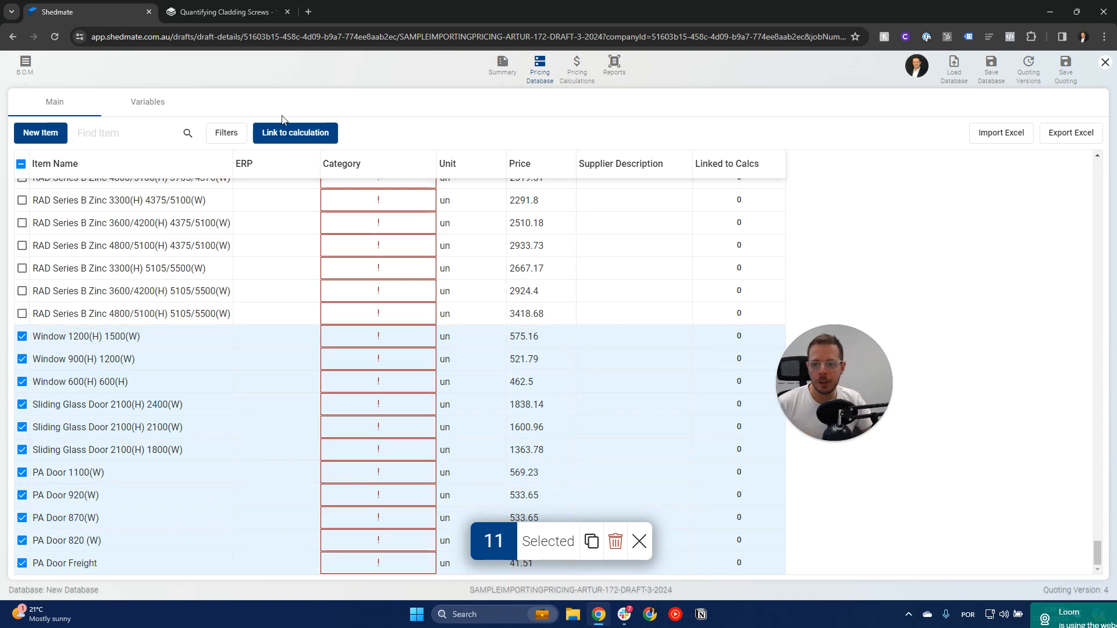
click(287, 131)
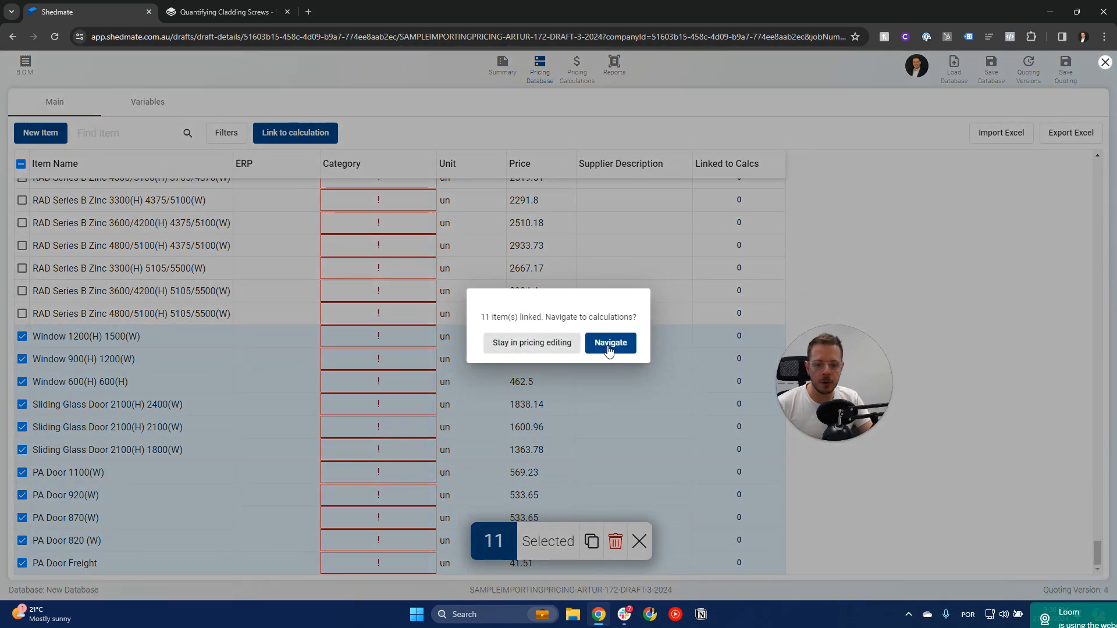
click(609, 348)
drag(1036, 242, 997, 191)
drag(1097, 265, 1096, 527)
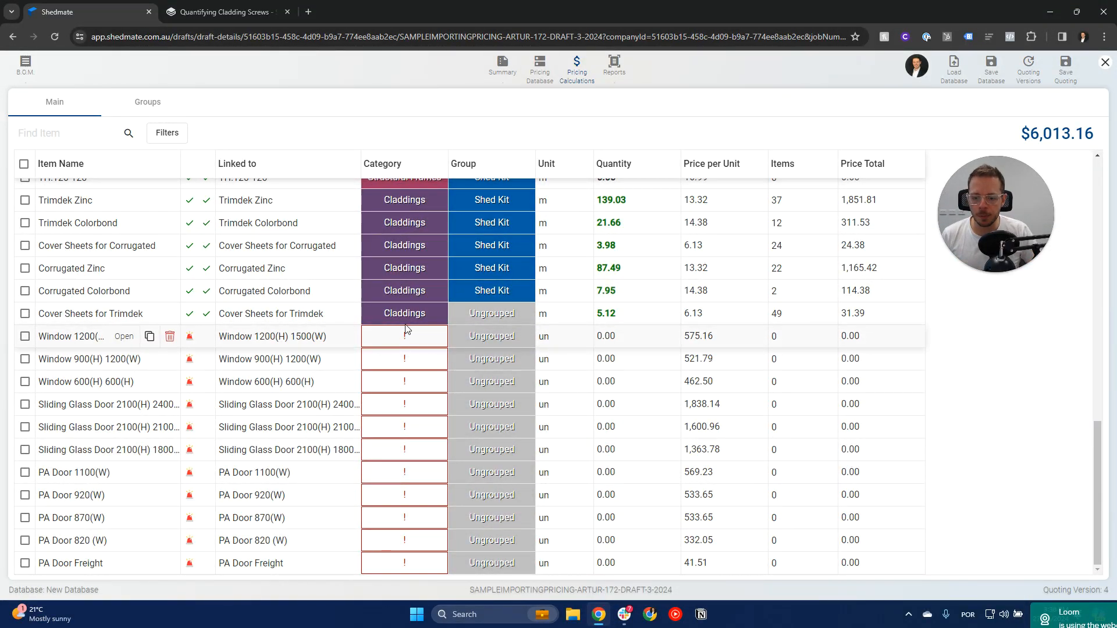
Step: In the pricing database, assign the Doors category to all items from Window 1200(H) 1500(W) through PA Door Freight
click(540, 66)
scroll(1092, 320, down, 10)
drag(1093, 320, 1097, 554)
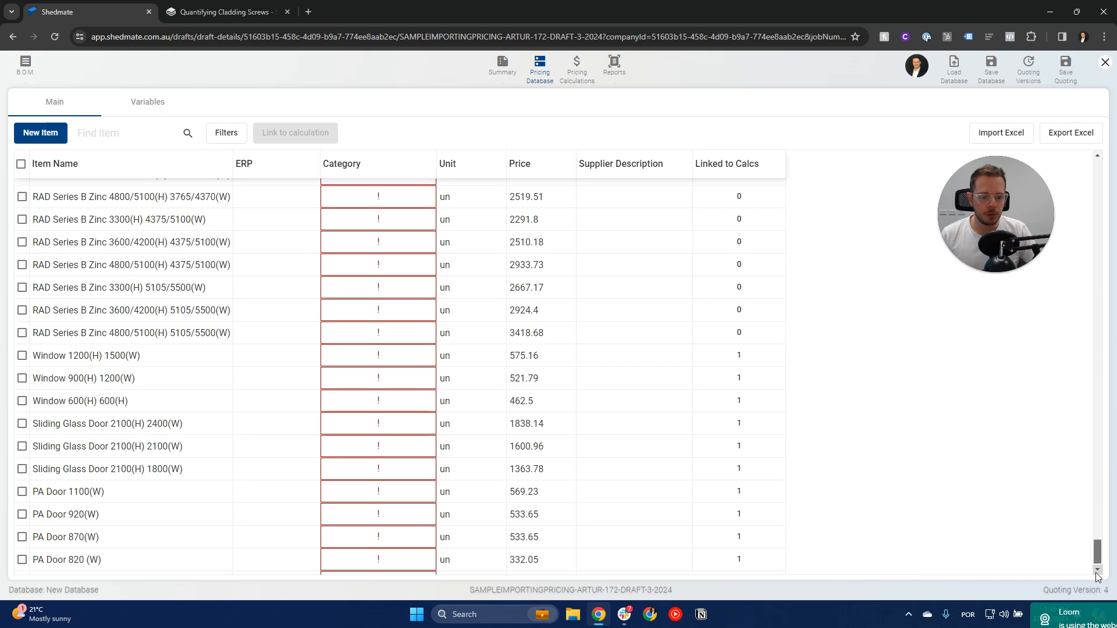
scroll(94, 320, up, 2)
scroll(76, 322, down, 3)
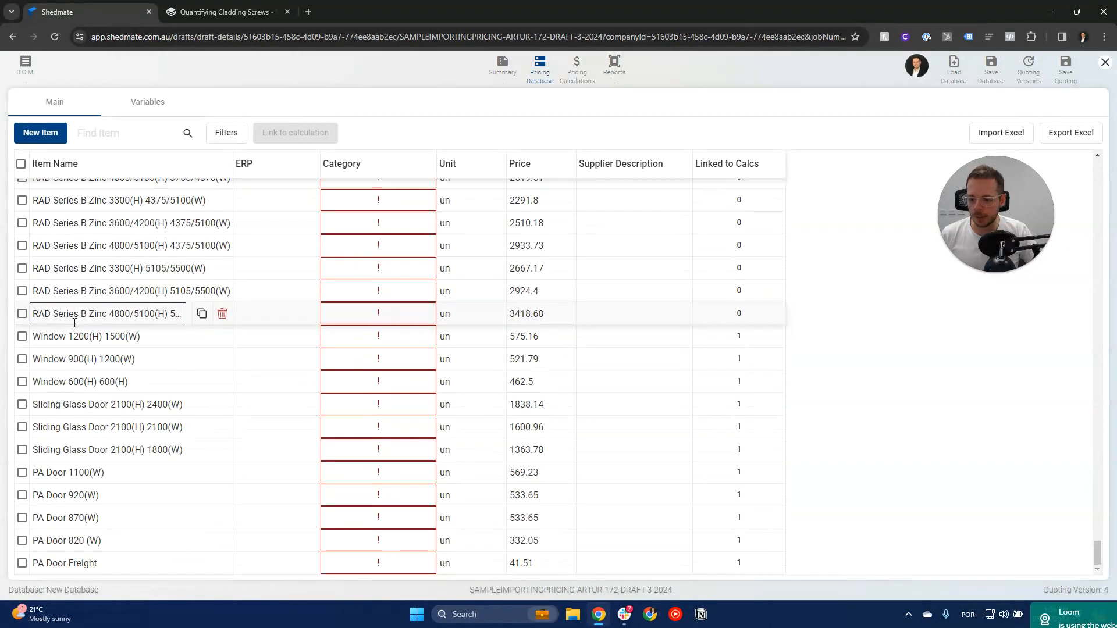
click(23, 337)
shift+click(23, 563)
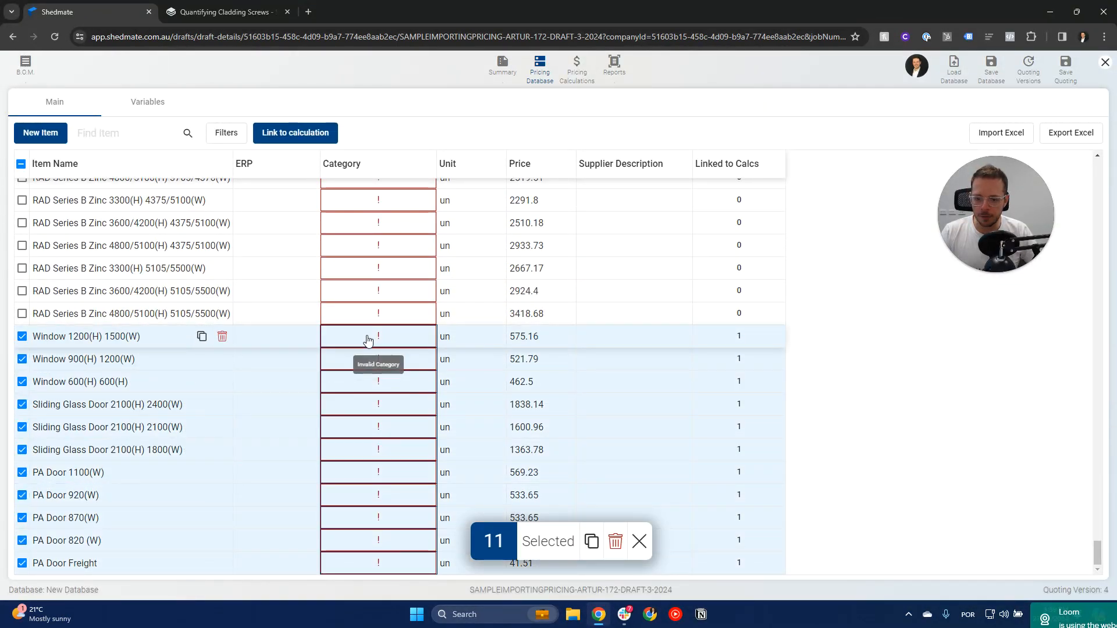
click(368, 337)
scroll(387, 430, down, 5)
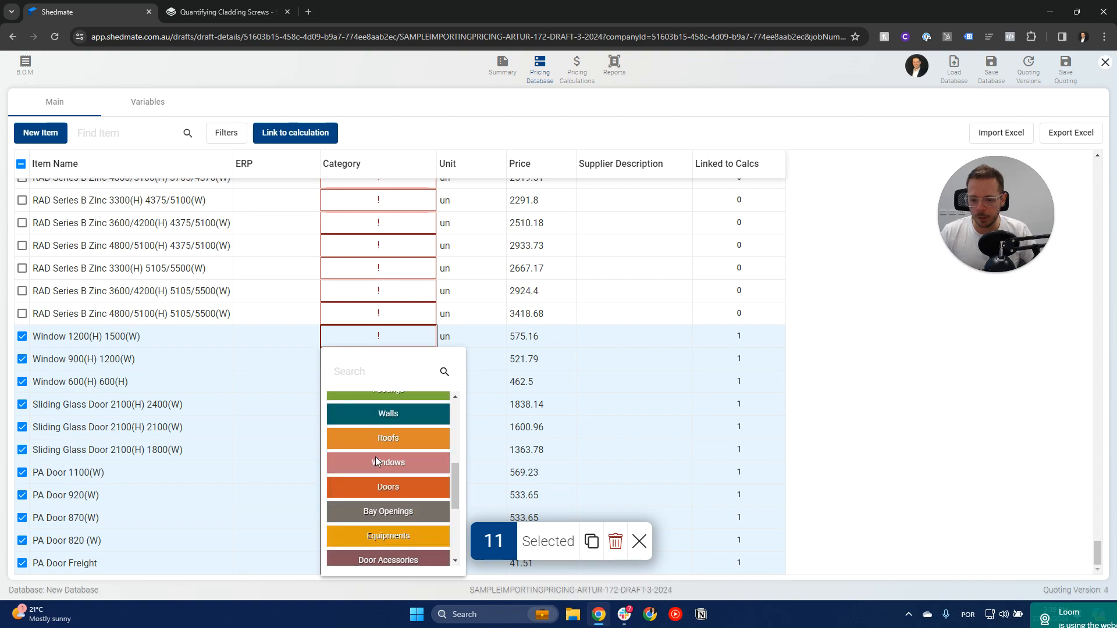
click(373, 486)
Step: Change the category of the three Window items to Windows and clear the selection
click(22, 336)
click(22, 358)
click(22, 382)
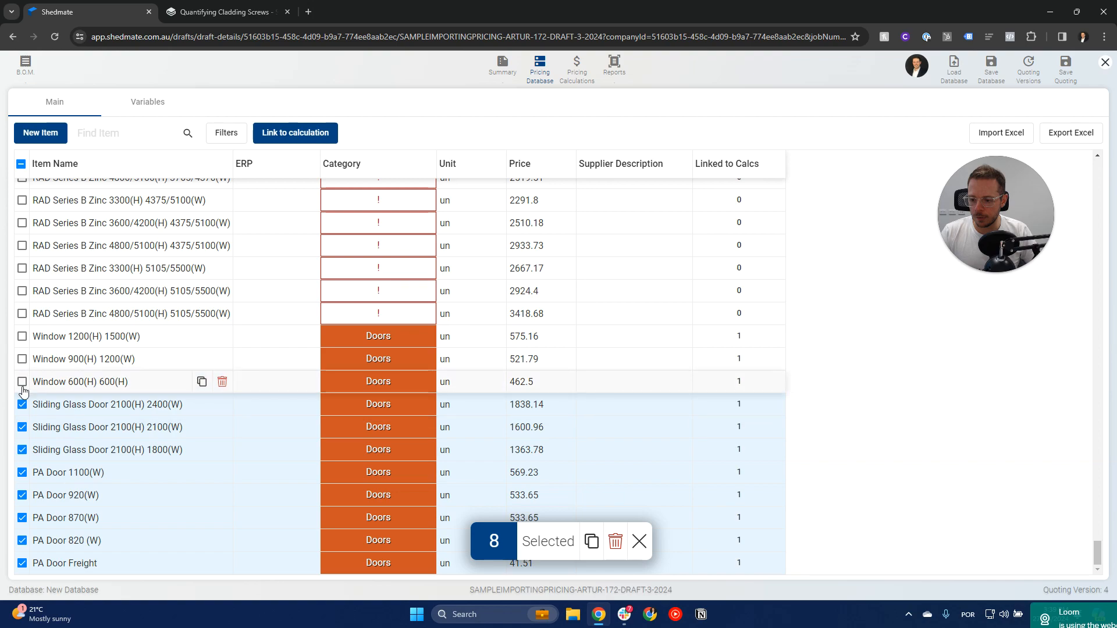
click(640, 541)
click(22, 381)
click(22, 359)
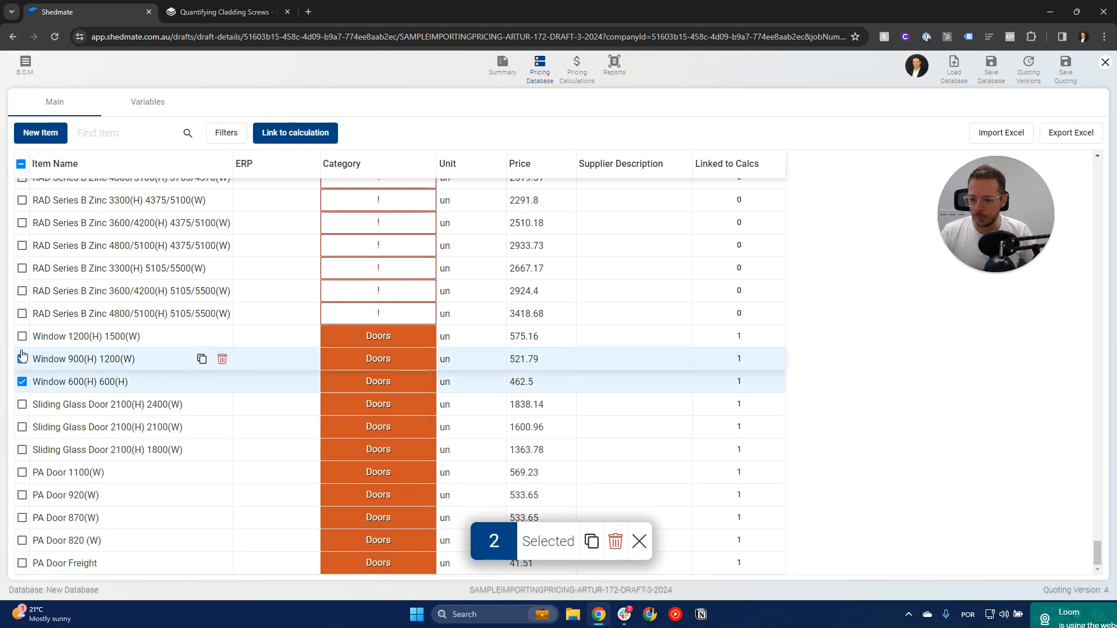
click(22, 336)
click(377, 361)
scroll(399, 425, down, 3)
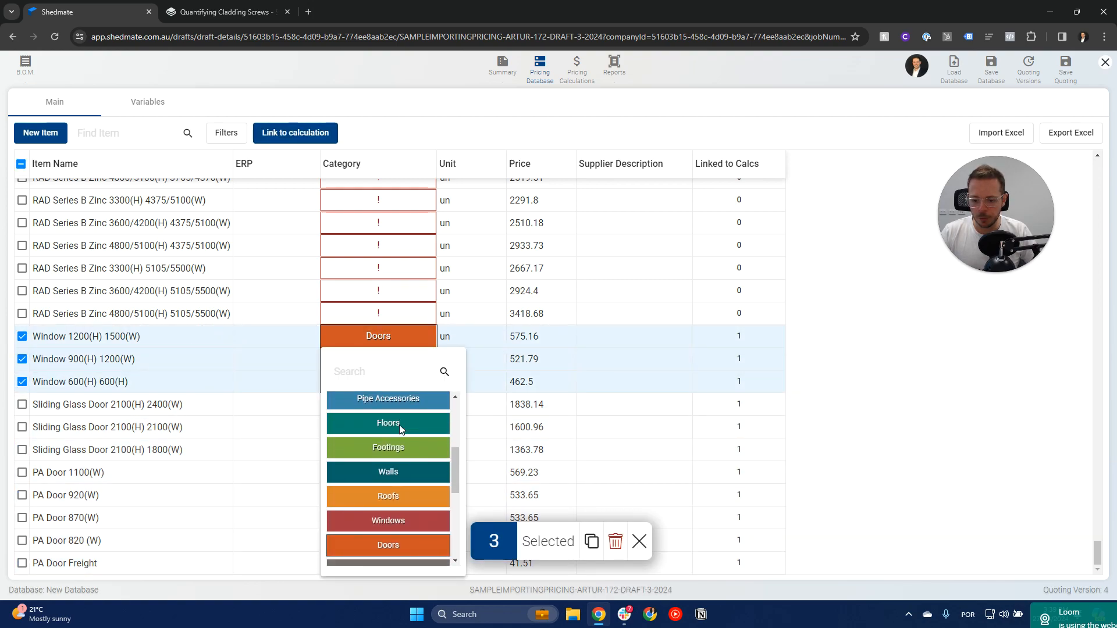
click(384, 462)
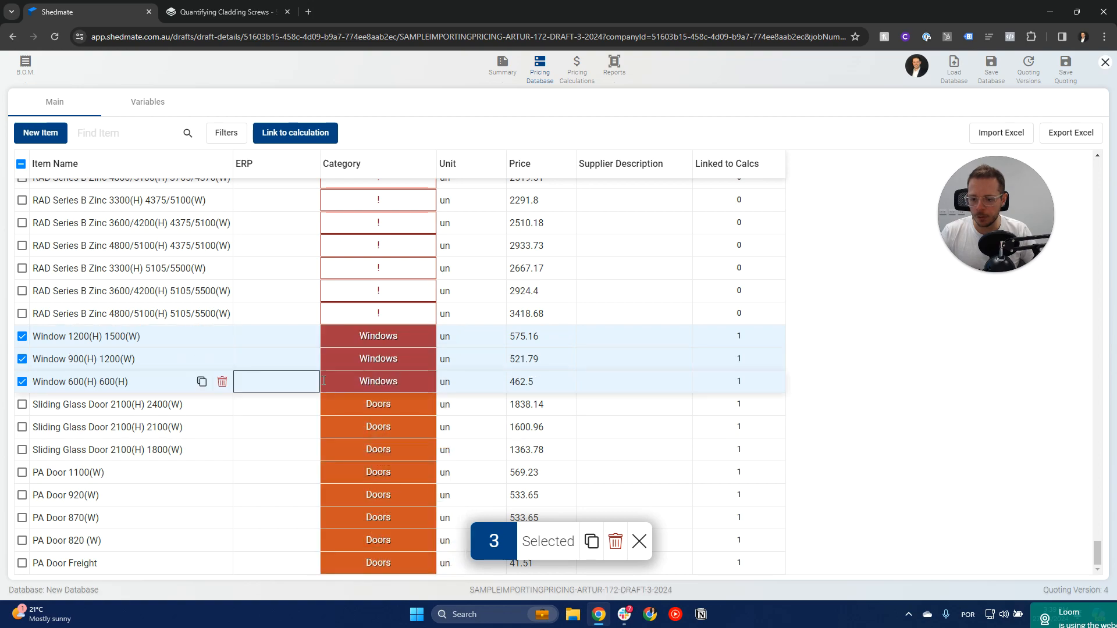
click(640, 541)
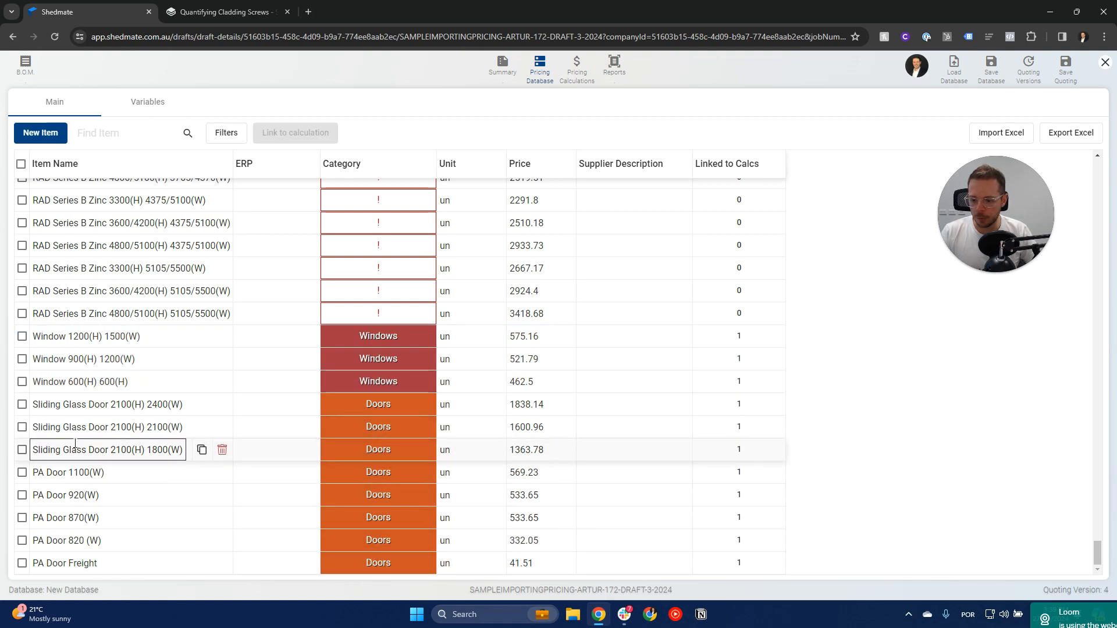
click(375, 560)
scroll(414, 478, down, 5)
scroll(414, 459, up, 2)
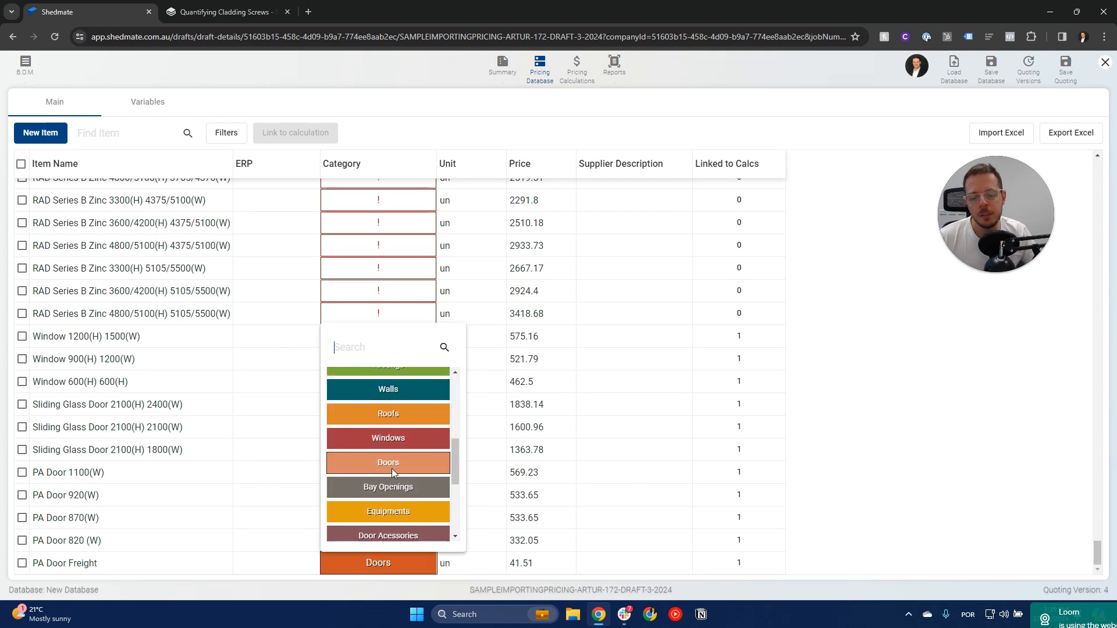
scroll(392, 469, down, 5)
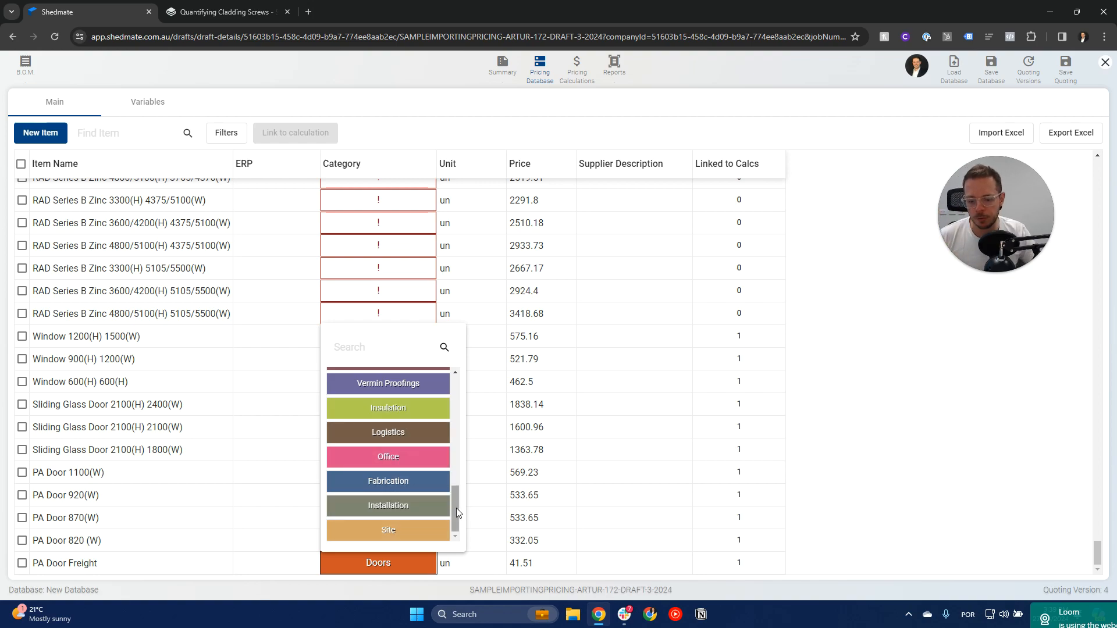
click(847, 536)
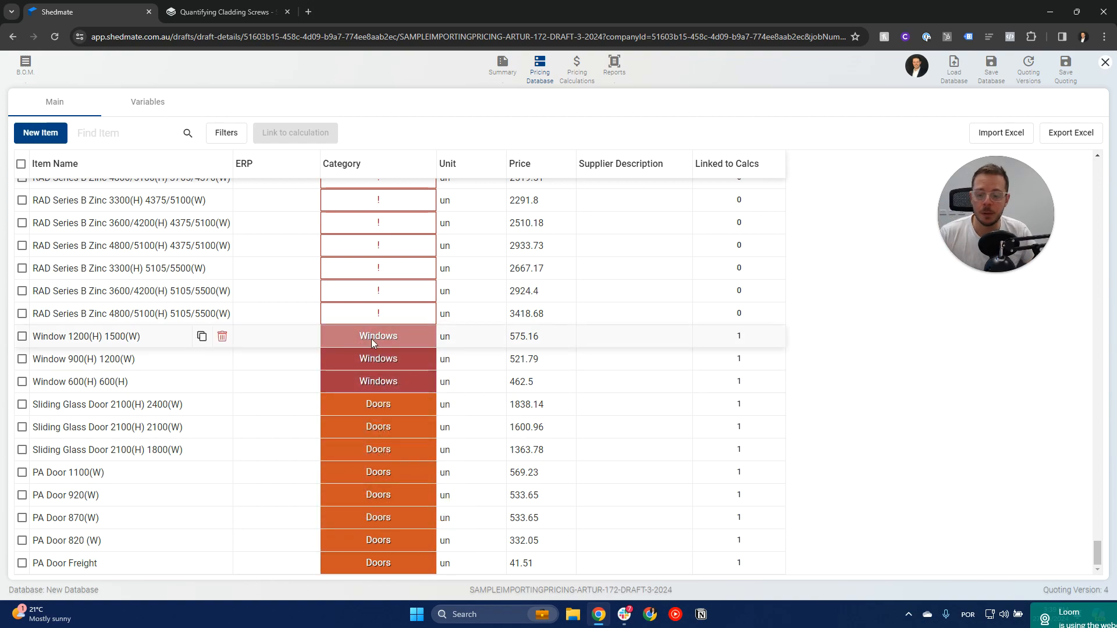
Step: In the pricing calculations, assign the items from Cover Sheets for Trimdek through PA Door 820 (W) to the Shed Kit group
click(578, 72)
drag(1098, 225, 1102, 546)
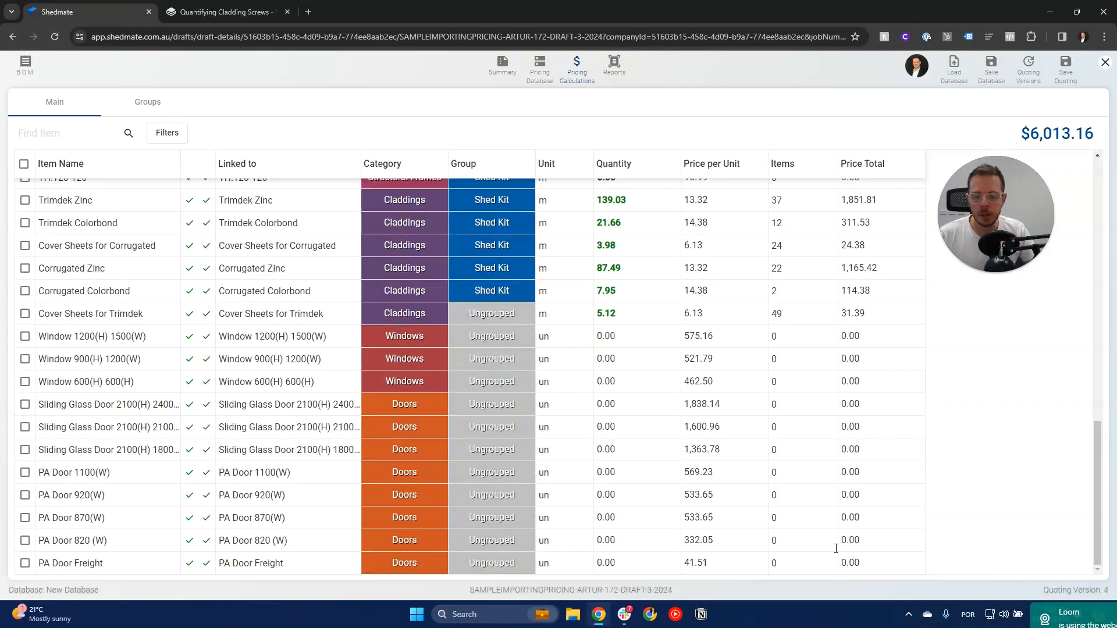
click(25, 314)
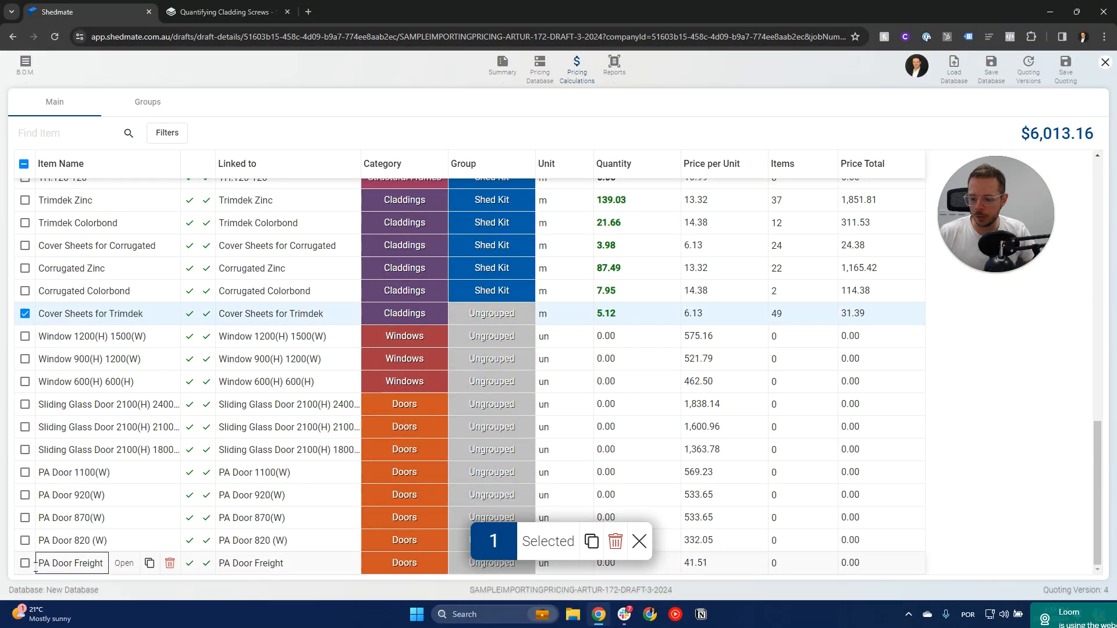
shift+click(25, 540)
click(491, 313)
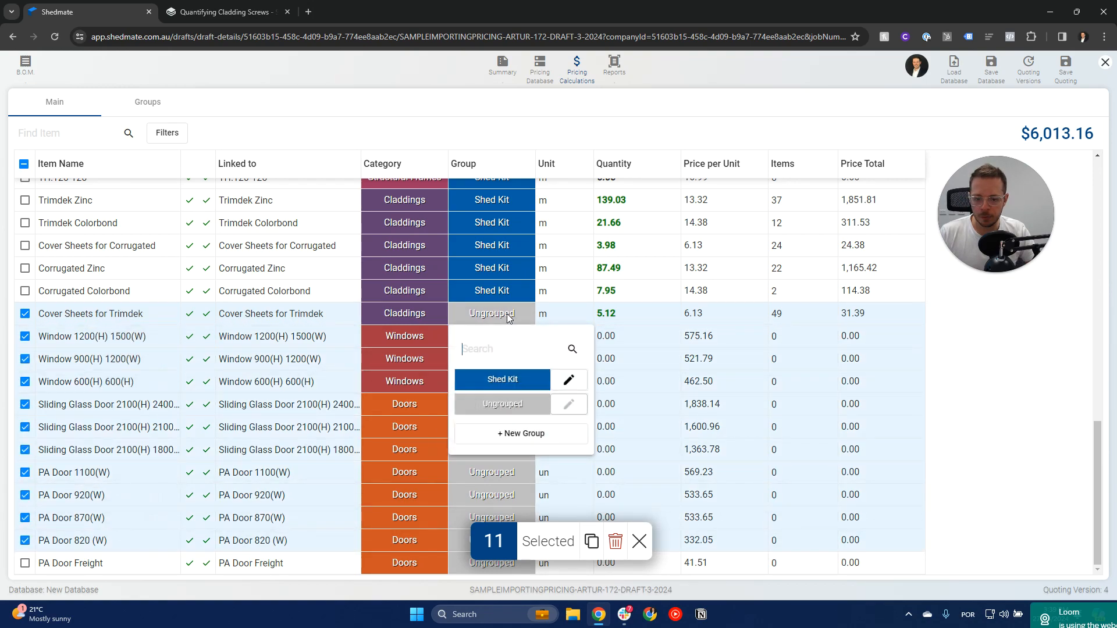
click(501, 378)
click(638, 541)
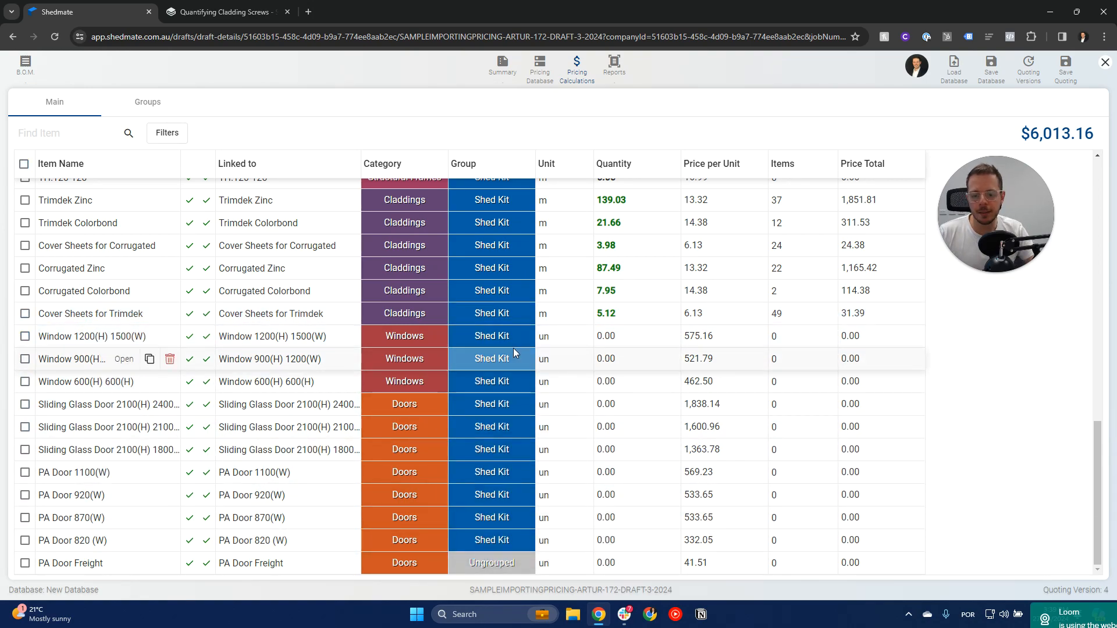
Step: Create a new pricing group named Delivery with an orange colour
click(491, 564)
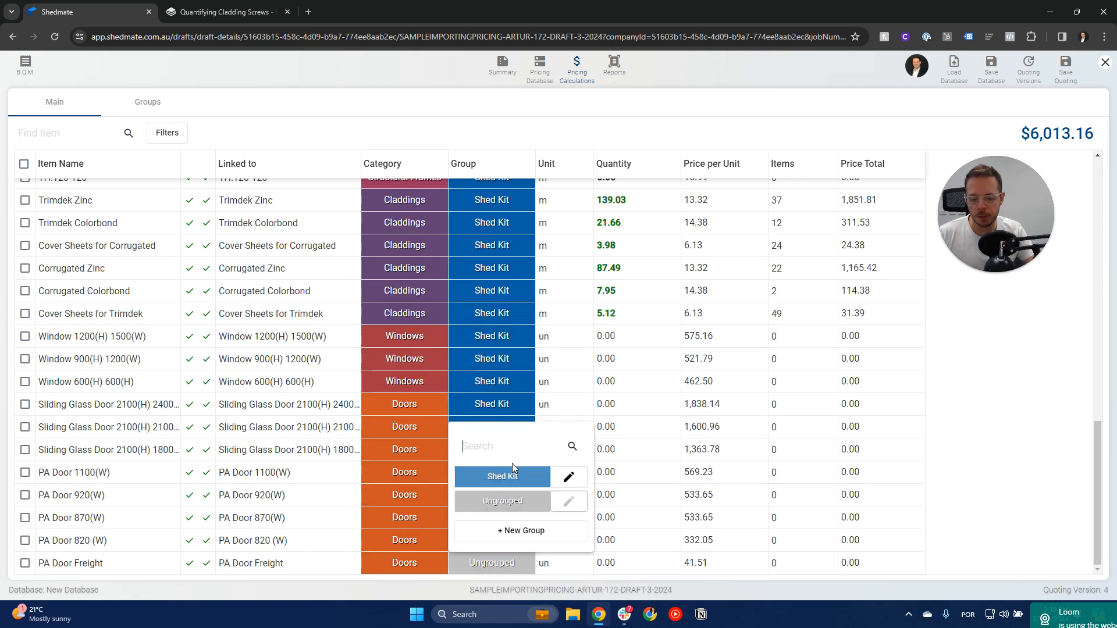
click(511, 527)
text(Delivery)
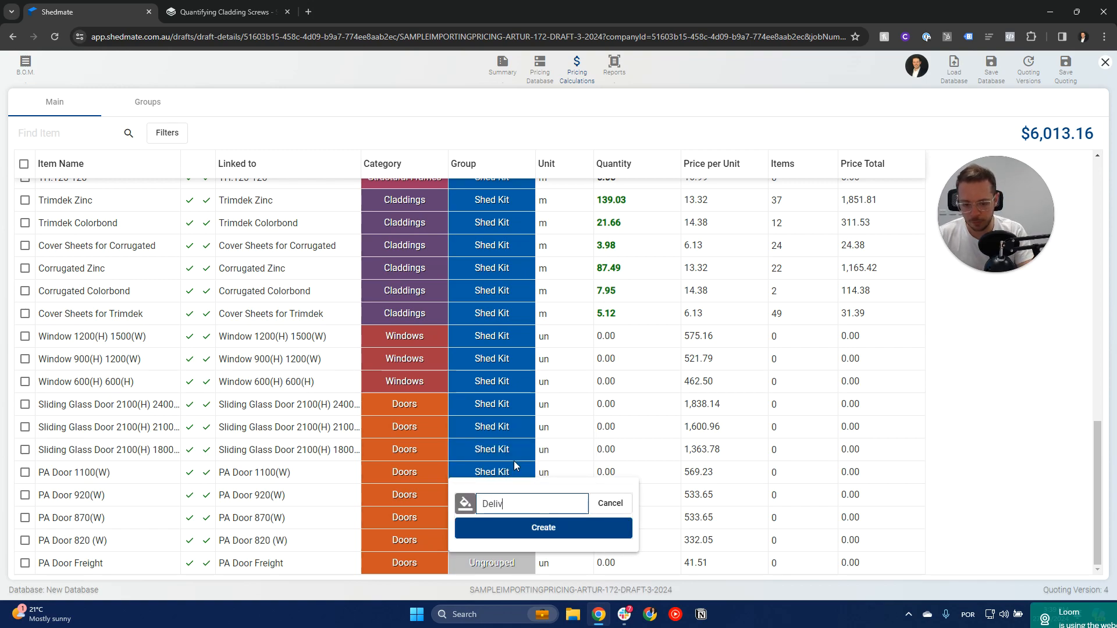
click(467, 506)
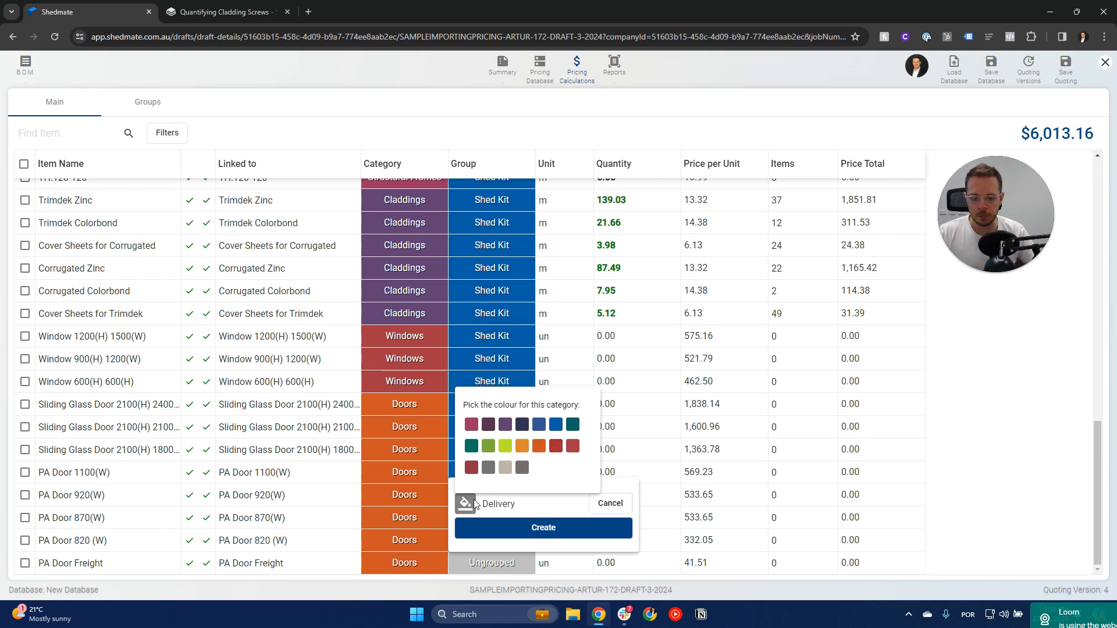
click(523, 450)
click(536, 528)
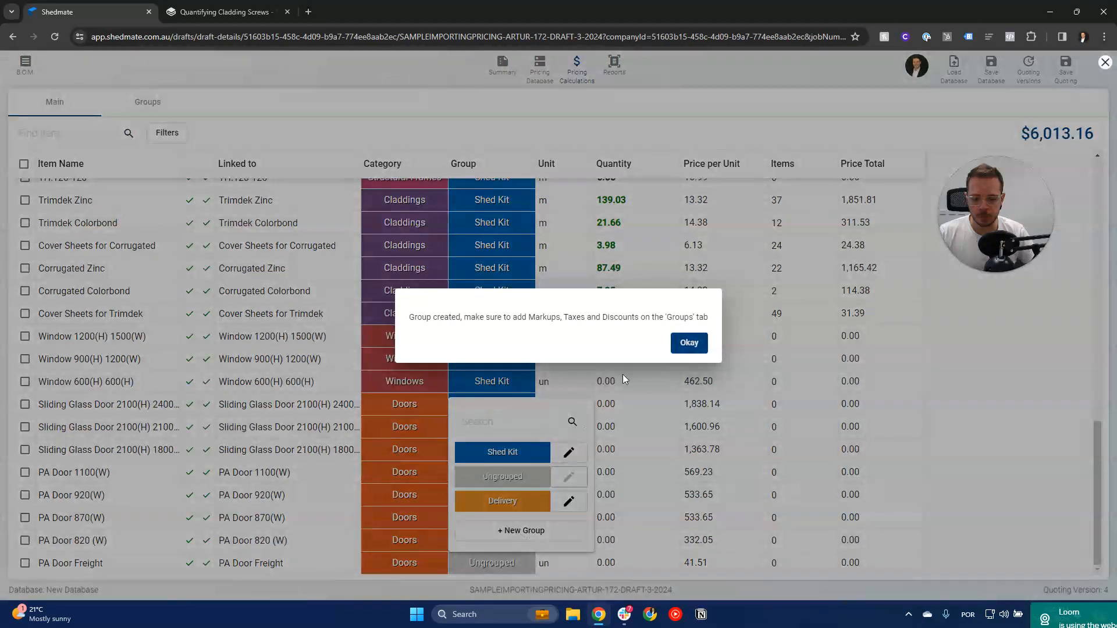
click(689, 345)
Step: Assign the PA Door Freight item to the Delivery group
click(507, 560)
click(494, 563)
click(502, 501)
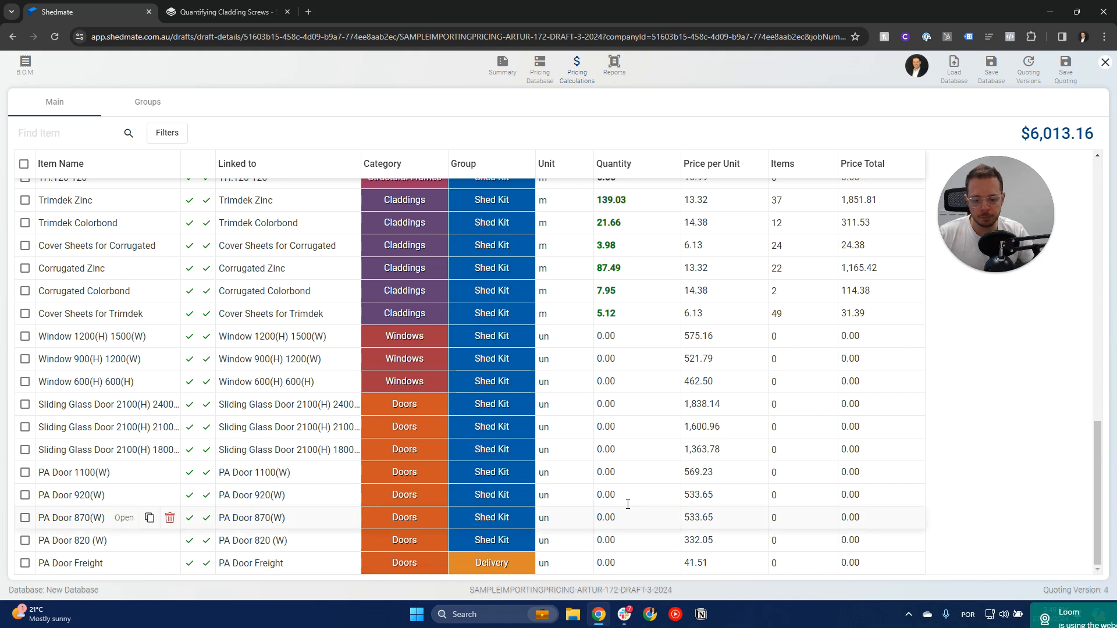
Step: Review the markup, taxes and discount columns of the pricing groups, and return to the window and door items
click(149, 104)
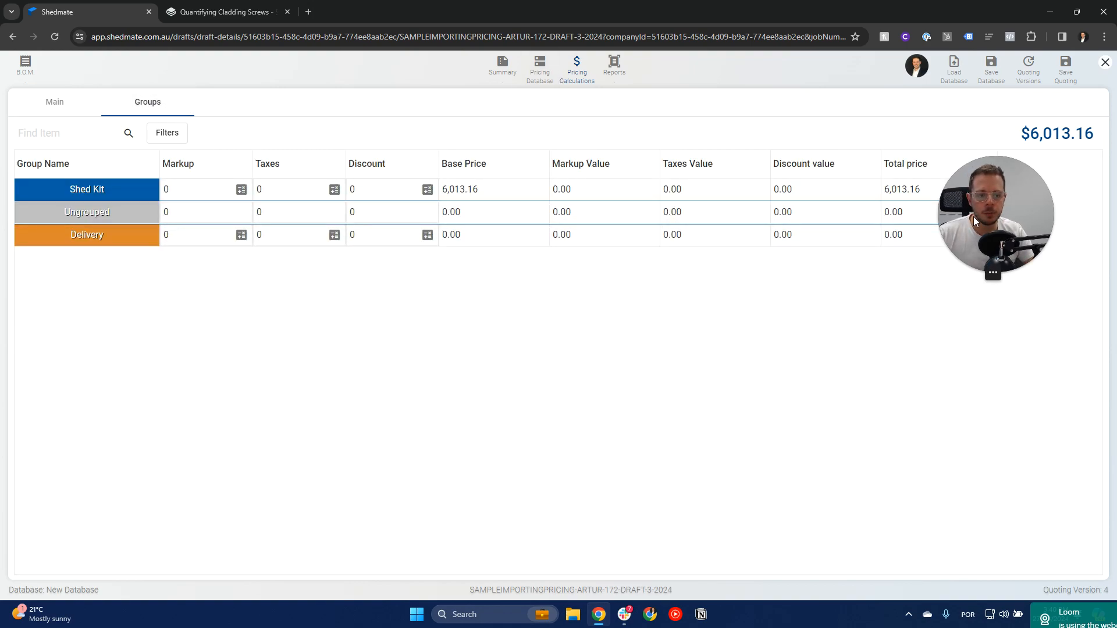
drag(972, 217, 960, 363)
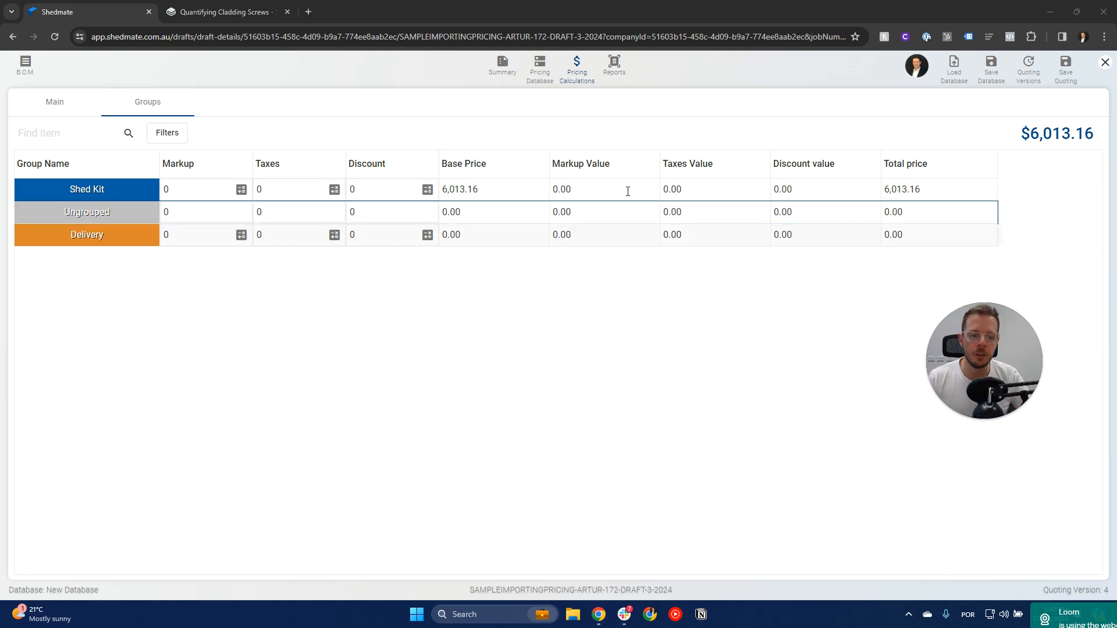
click(75, 103)
scroll(382, 416, down, 15)
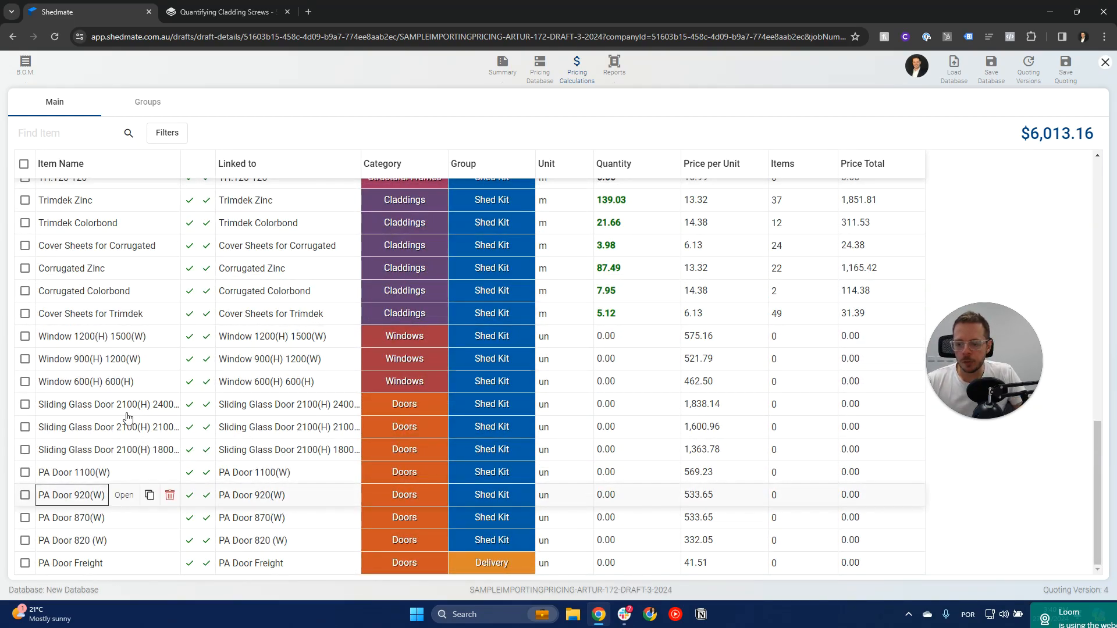
Step: Duplicate the draft in a second browser tab and exit quoting in that copy to open the 3D shed model
right_click(117, 9)
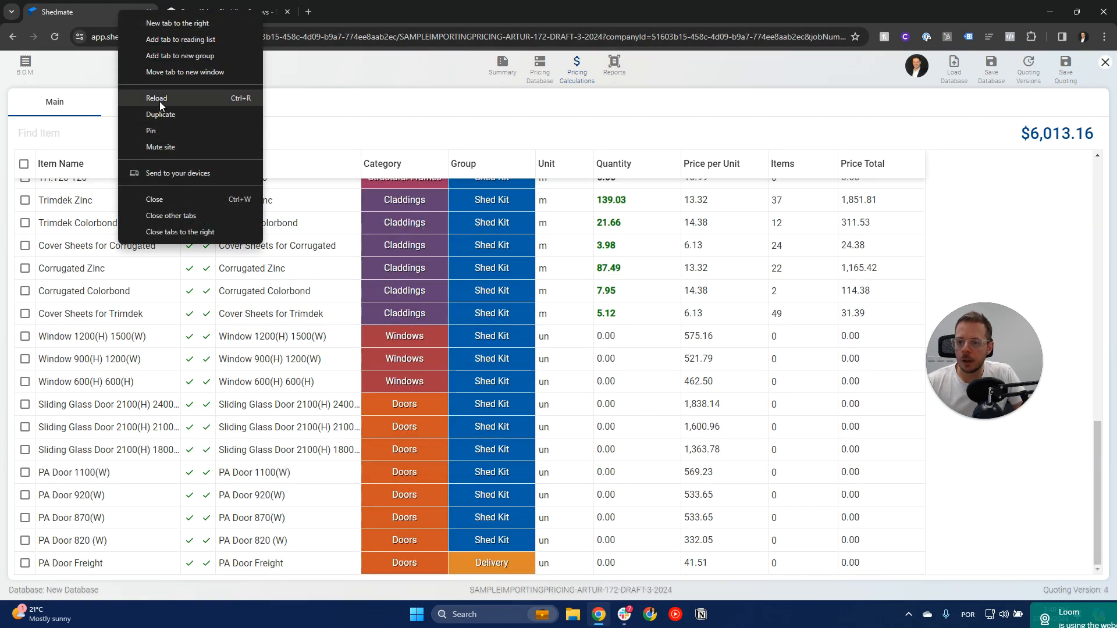
click(160, 114)
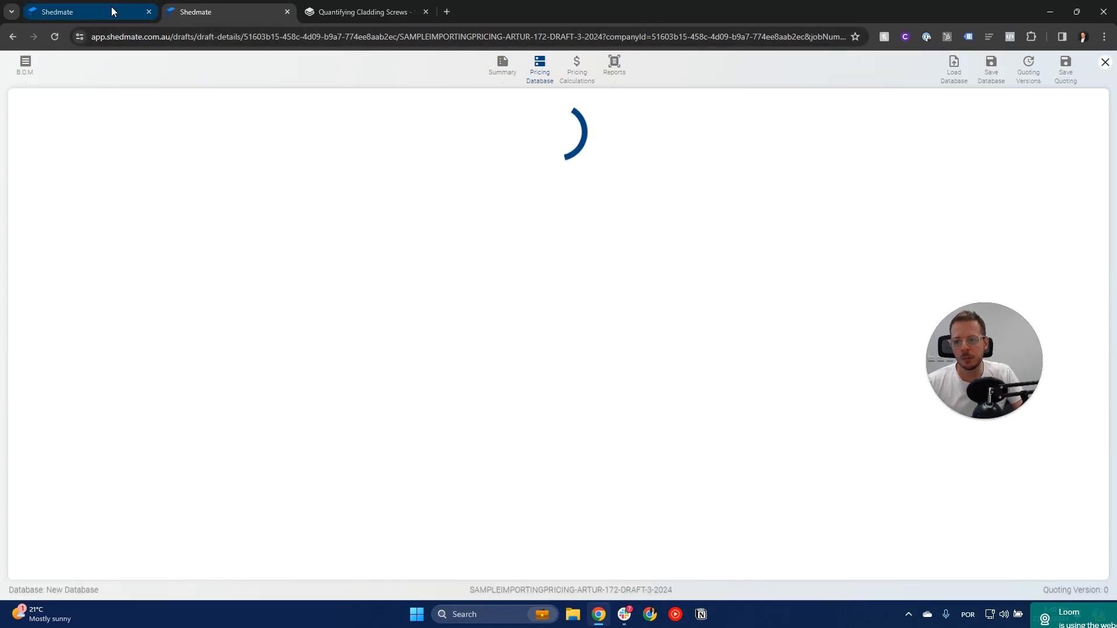
click(112, 11)
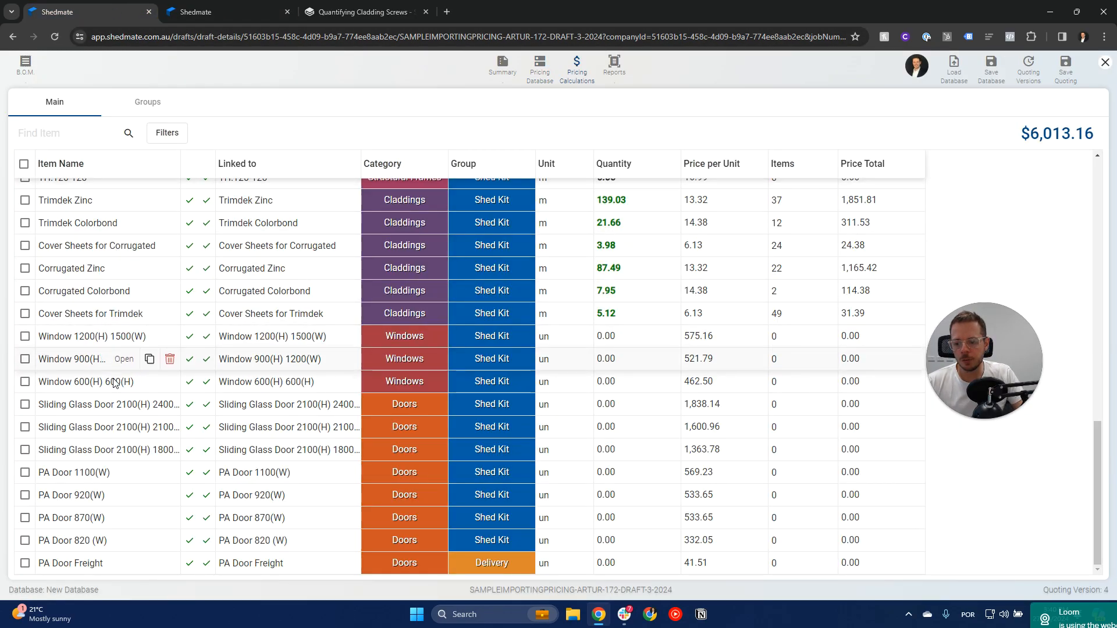
click(218, 11)
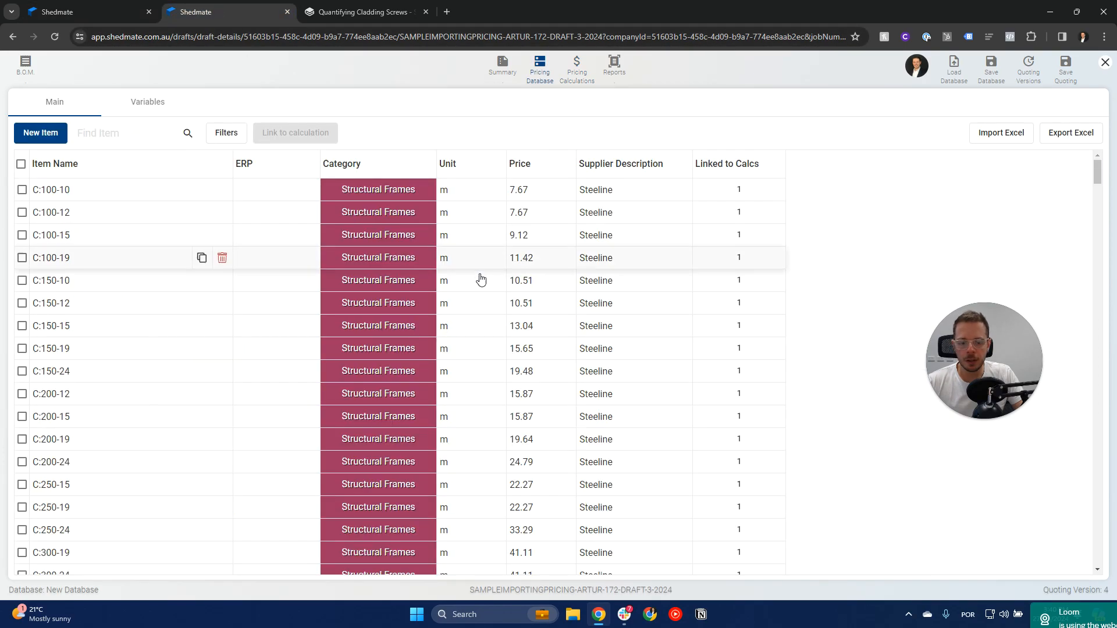
click(1104, 62)
click(632, 191)
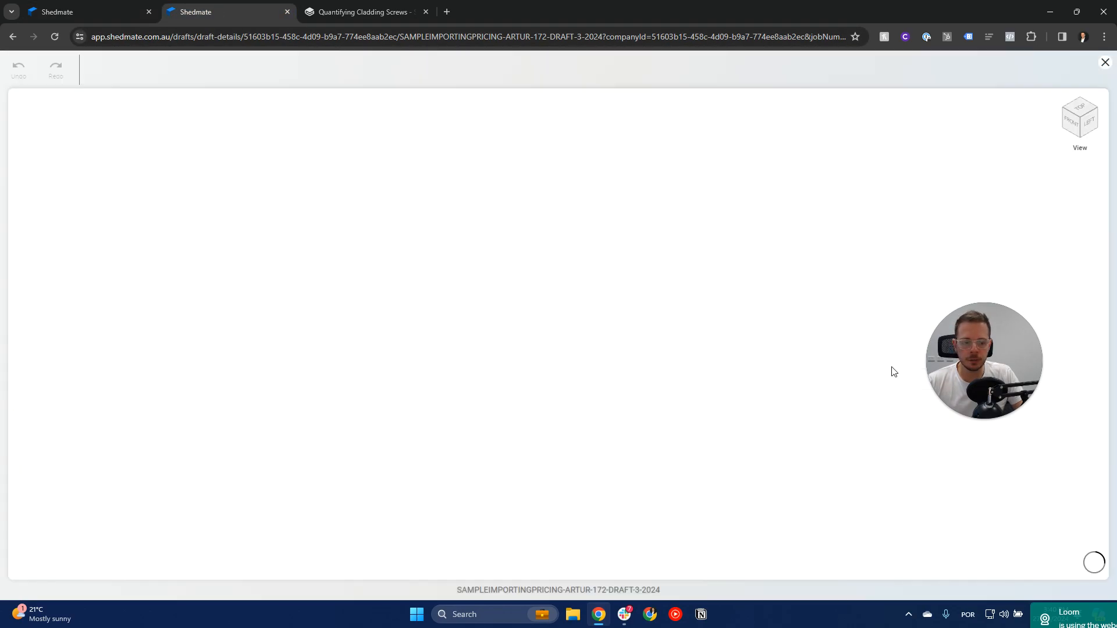
Step: Place three windows on the shed: two along the side wall and one on the adjoining end wall
drag(651, 389, 426, 357)
scroll(581, 323, up, 5)
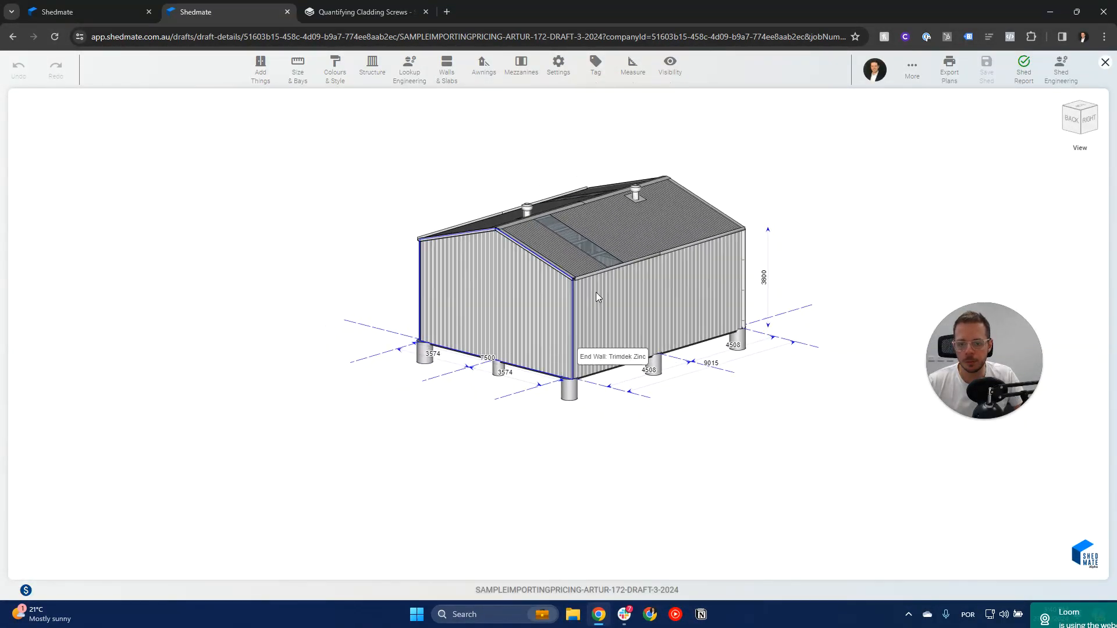
click(261, 67)
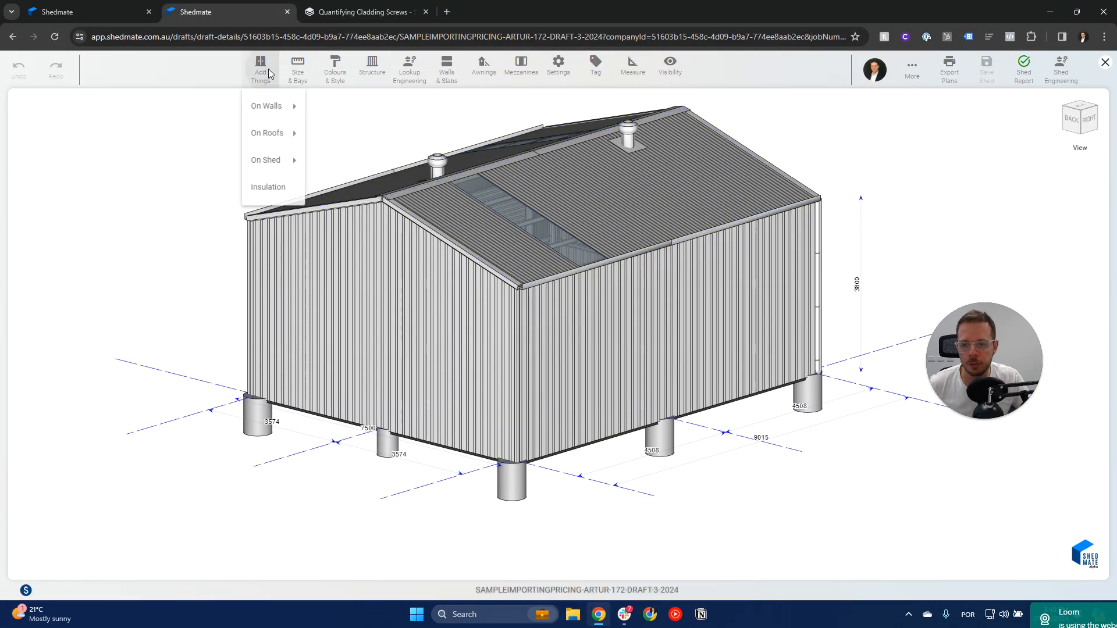
mouse_move(270, 106)
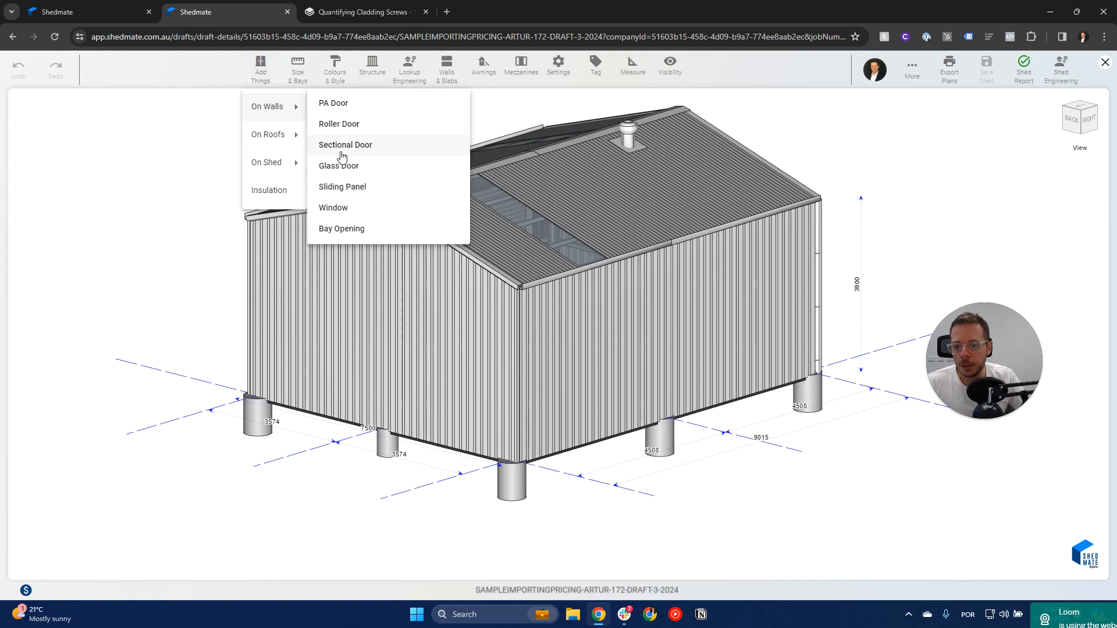
click(348, 191)
click(755, 337)
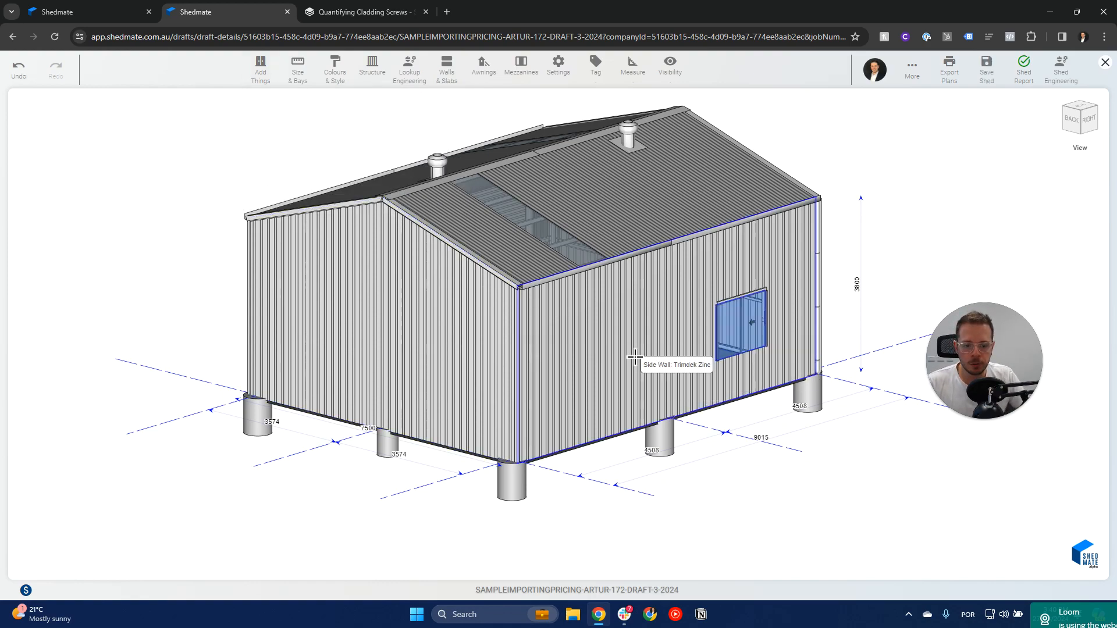
click(605, 369)
click(469, 375)
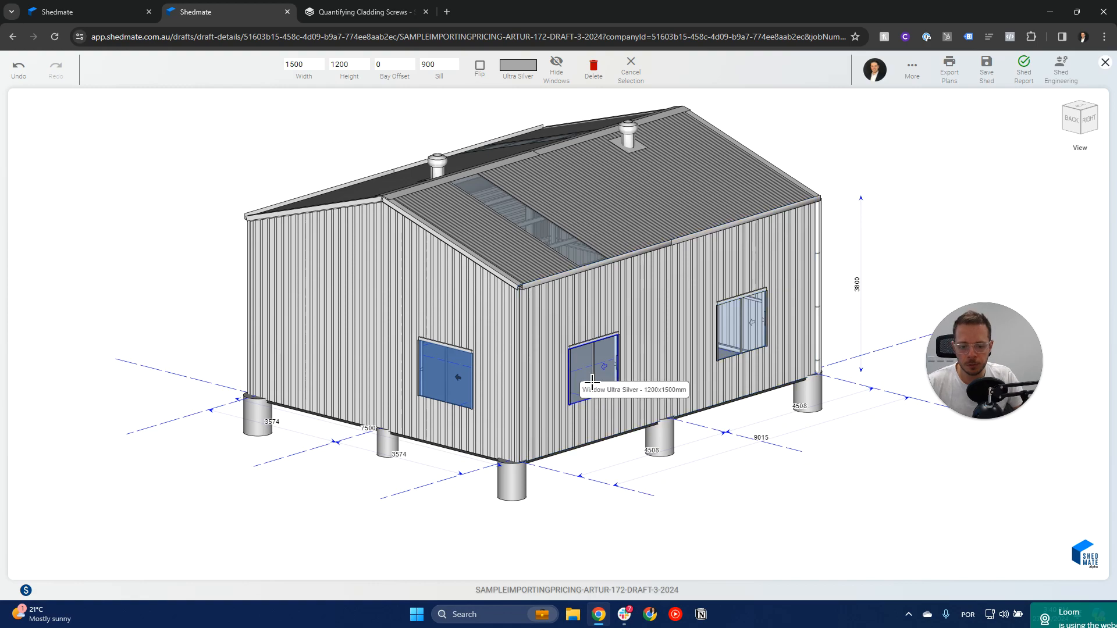
key(Escape)
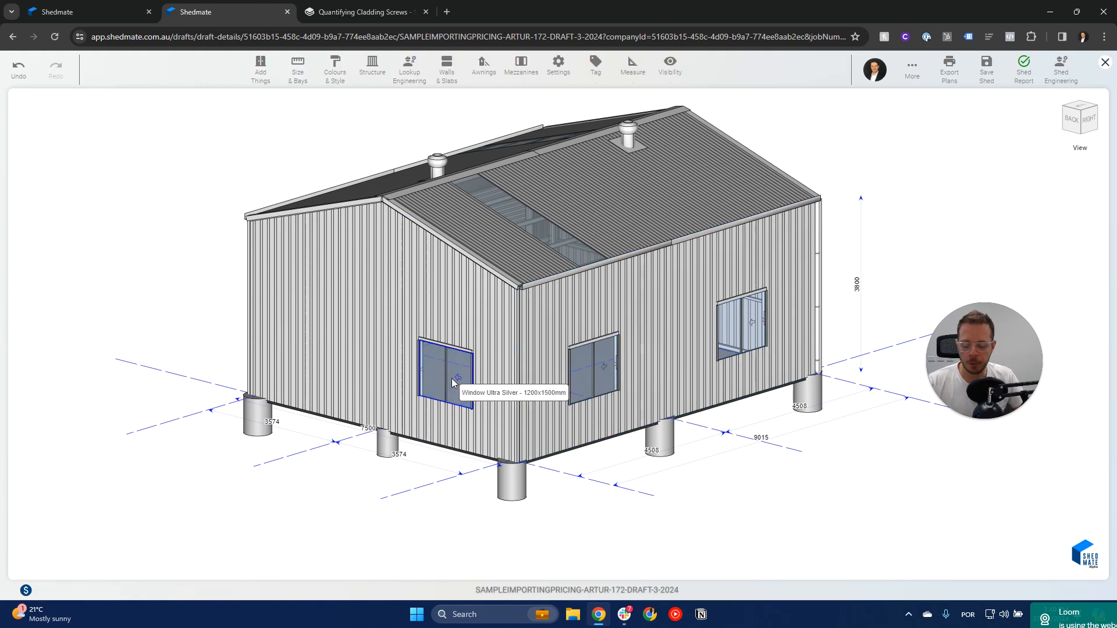
Step: Compare the end wall window's width and height with the window items in the pricing calculations
click(453, 383)
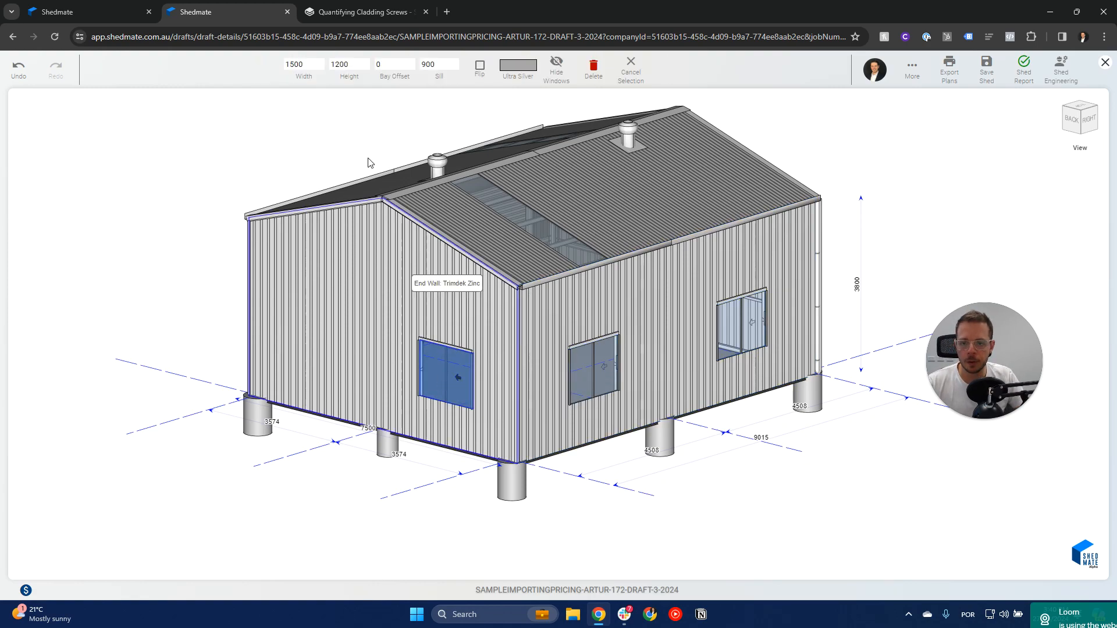
click(98, 13)
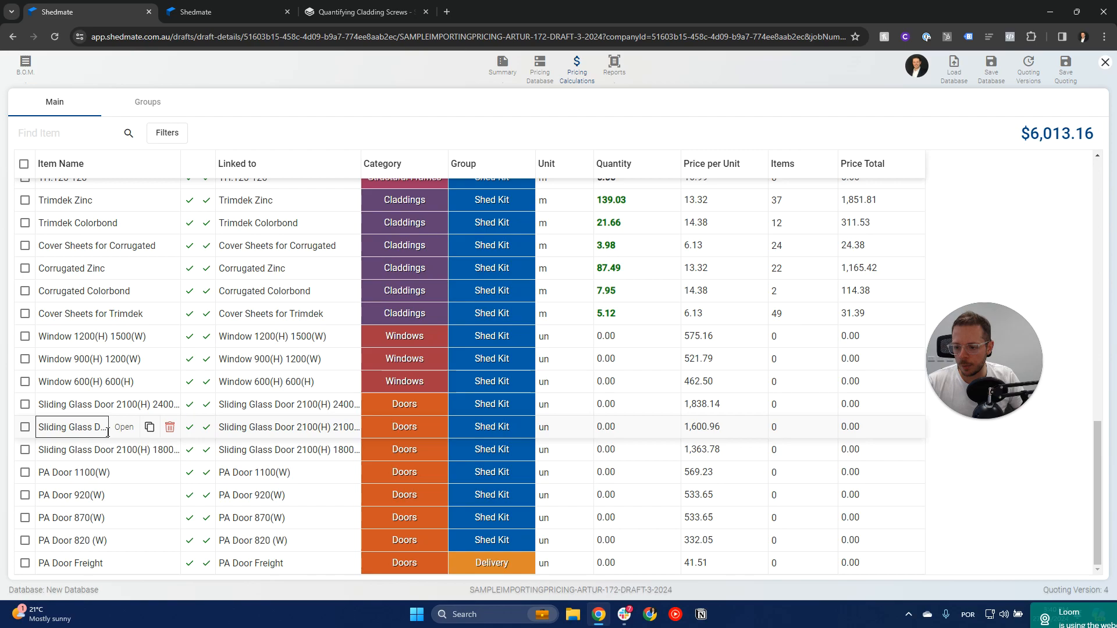
click(201, 12)
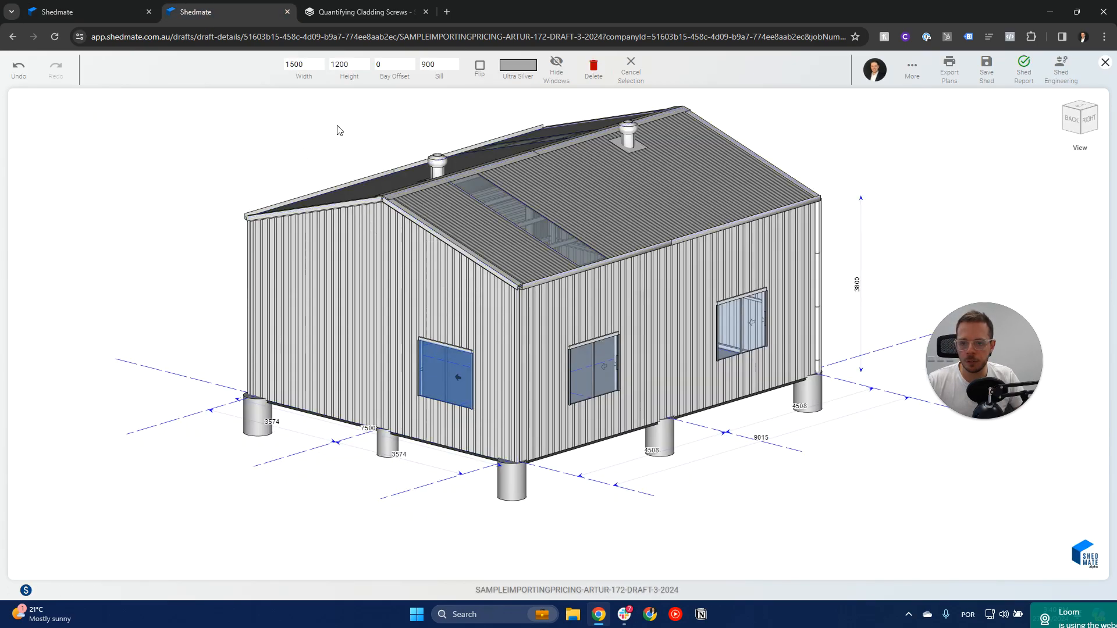
Step: Check the Window 900(H) 1200(W) pricing item, set the side wall window nearest the end wall to 900 mm high, and try to change its width
click(119, 11)
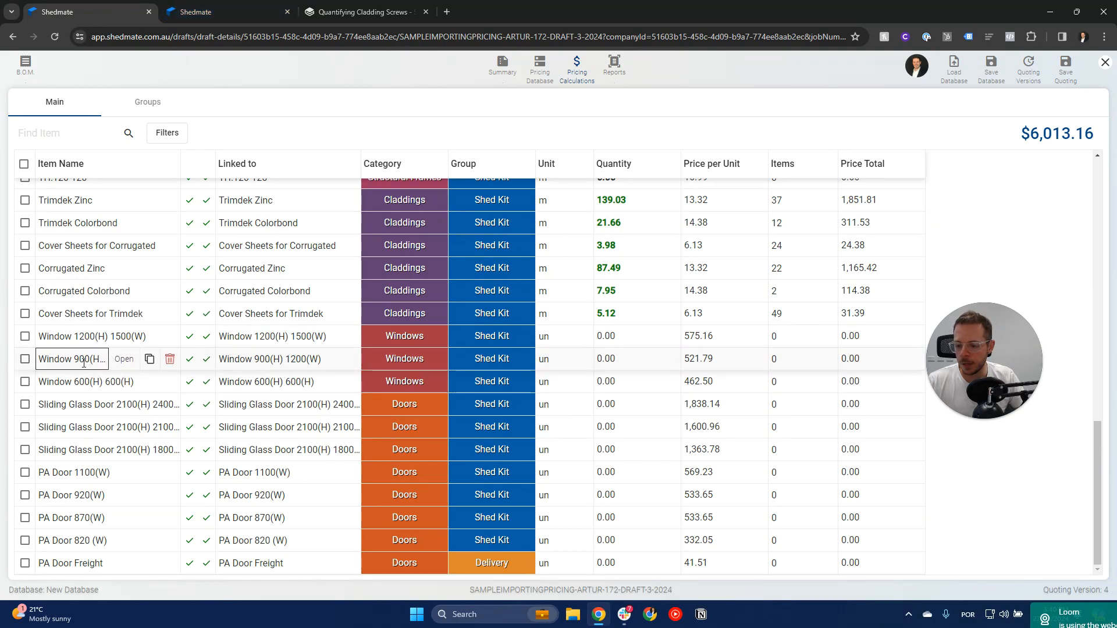
click(222, 11)
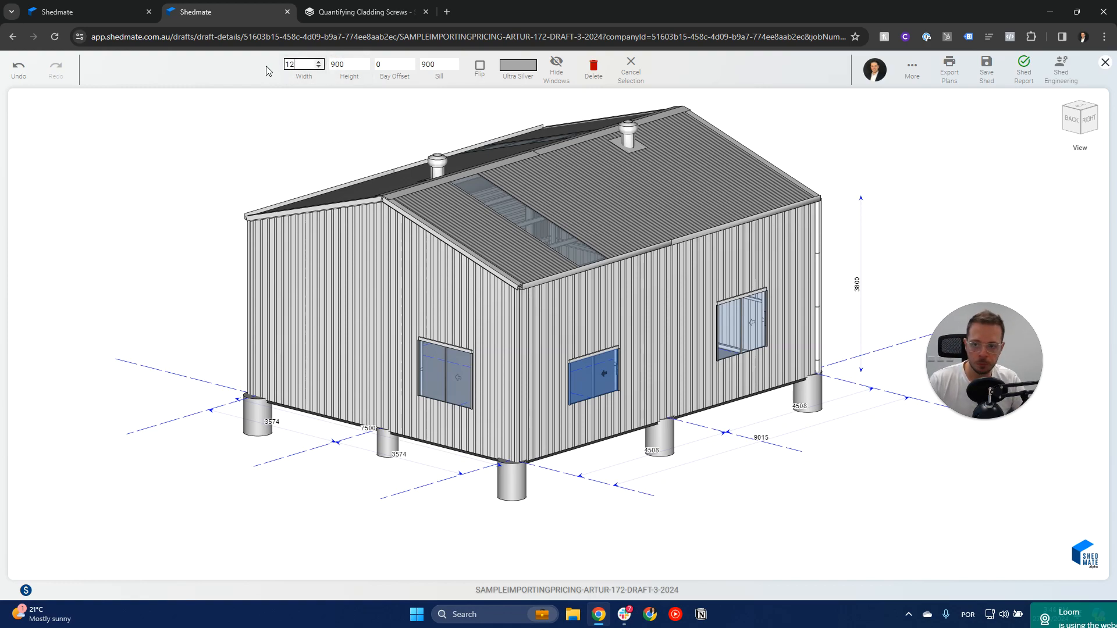
click(222, 141)
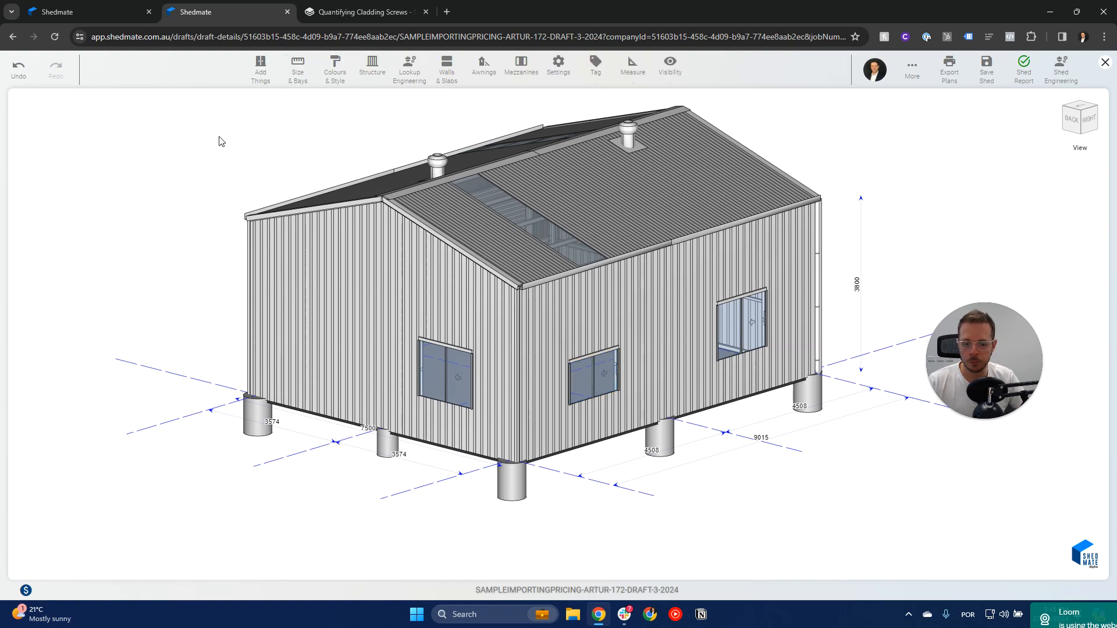
Step: Resize the far side wall window to 600 mm wide and 600 mm high, matching its pricing item, and save the shed
click(115, 6)
click(216, 10)
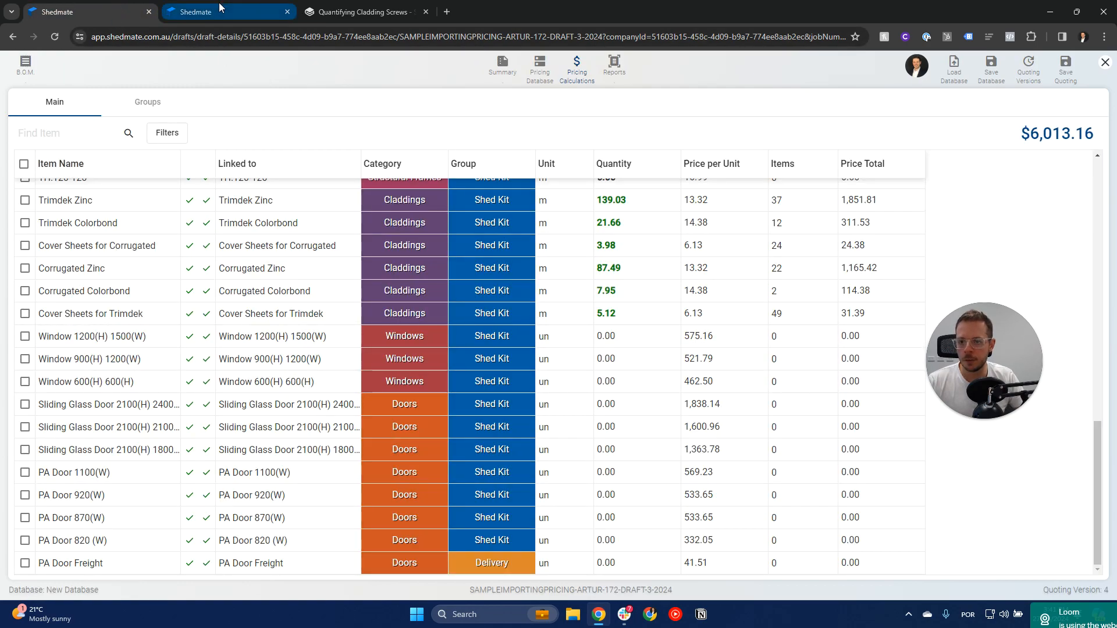
click(739, 335)
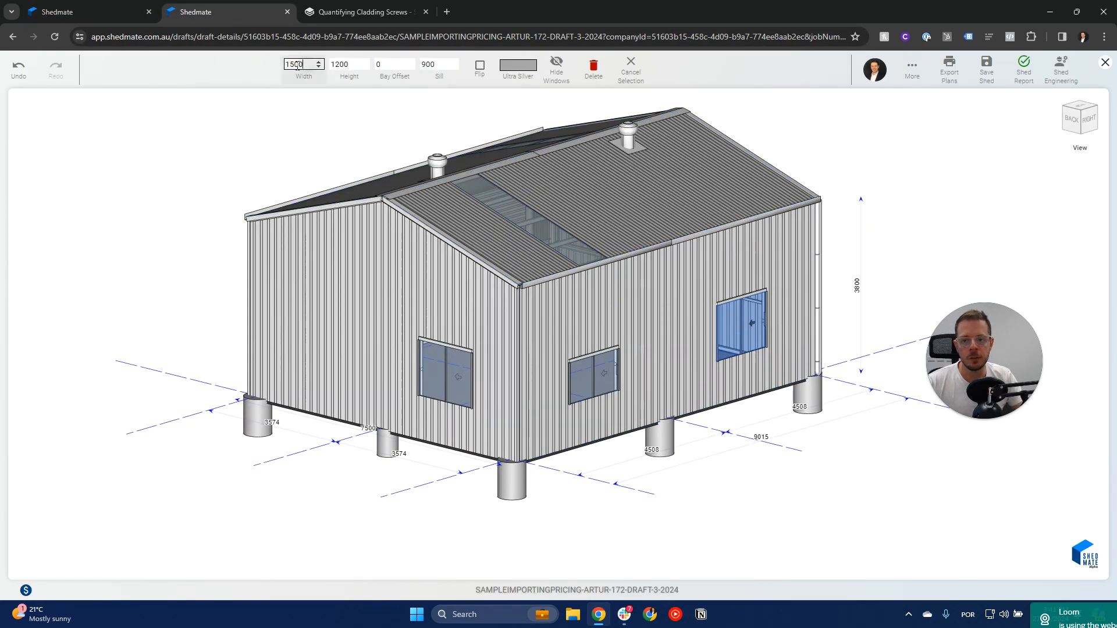
click(348, 65)
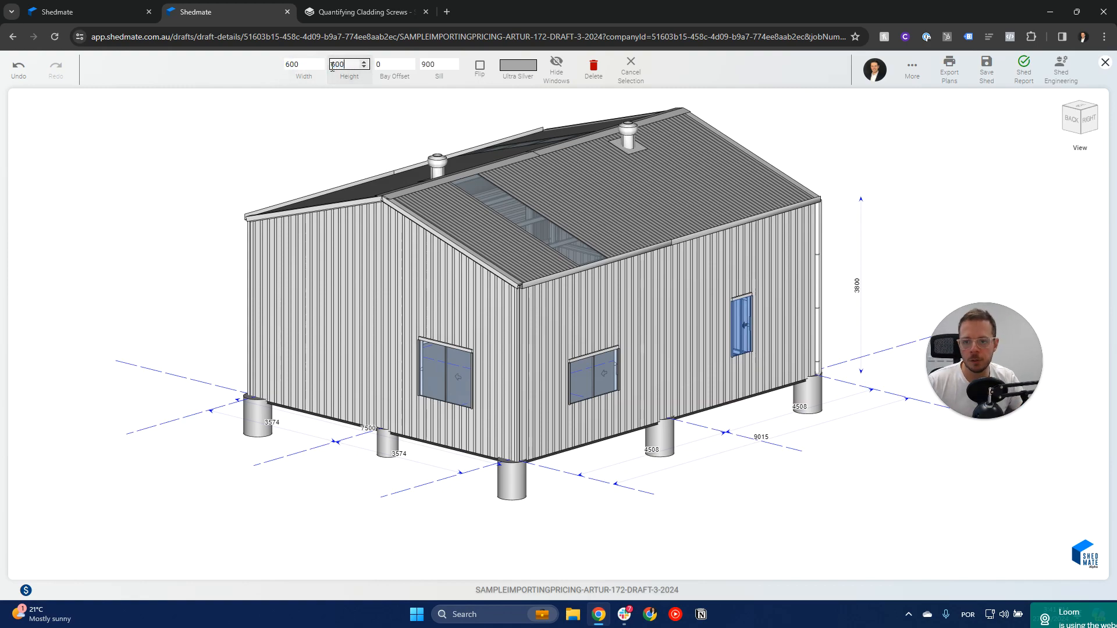
click(312, 125)
click(741, 311)
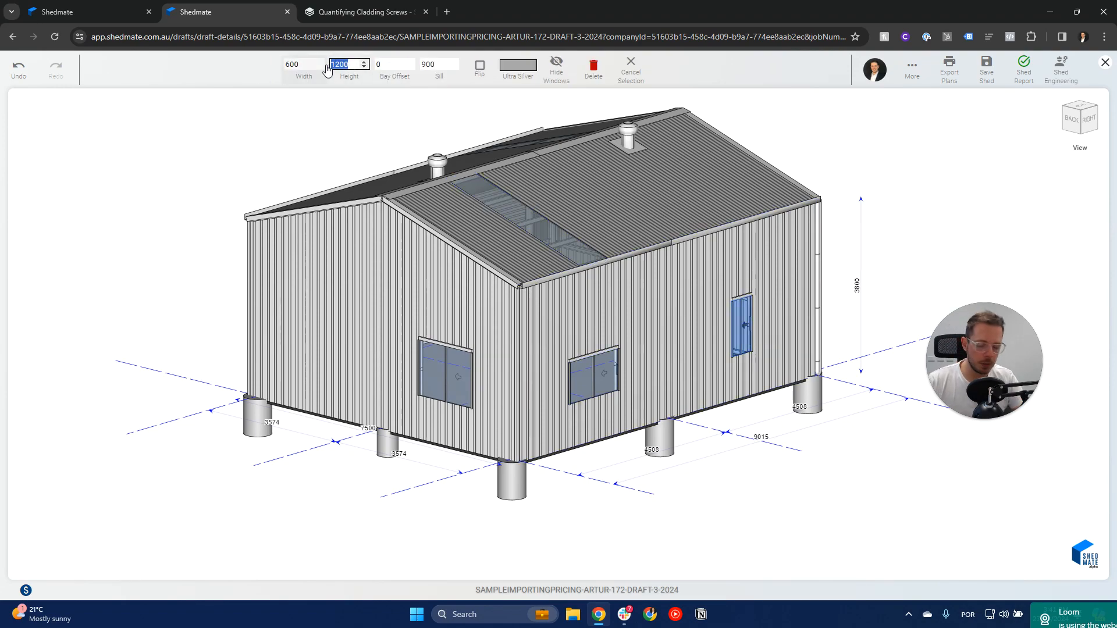
click(336, 122)
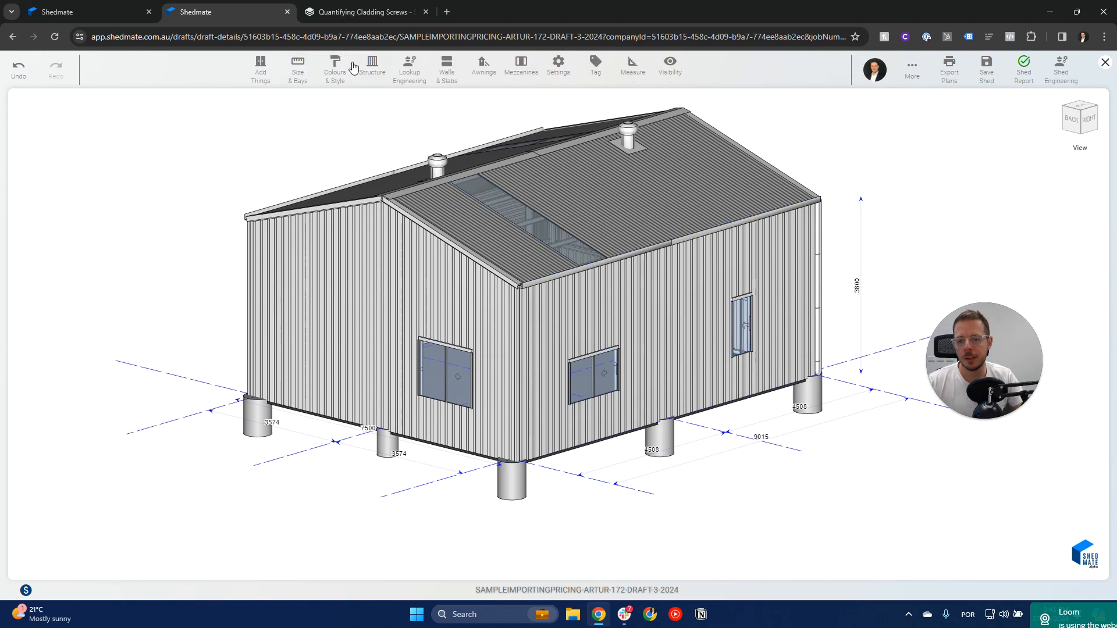
click(744, 330)
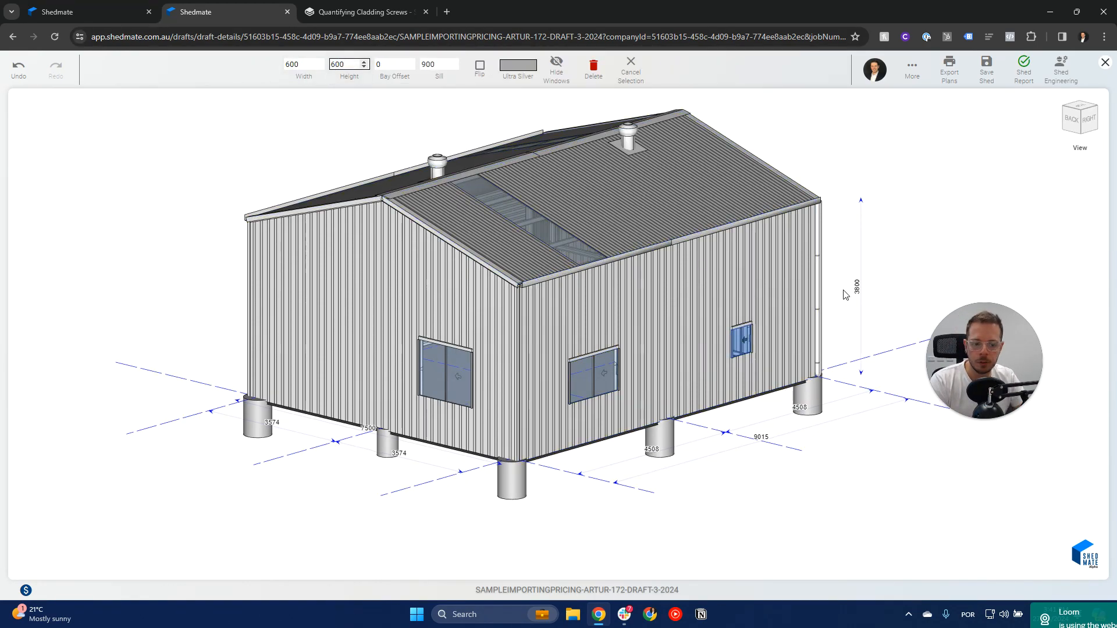
click(845, 325)
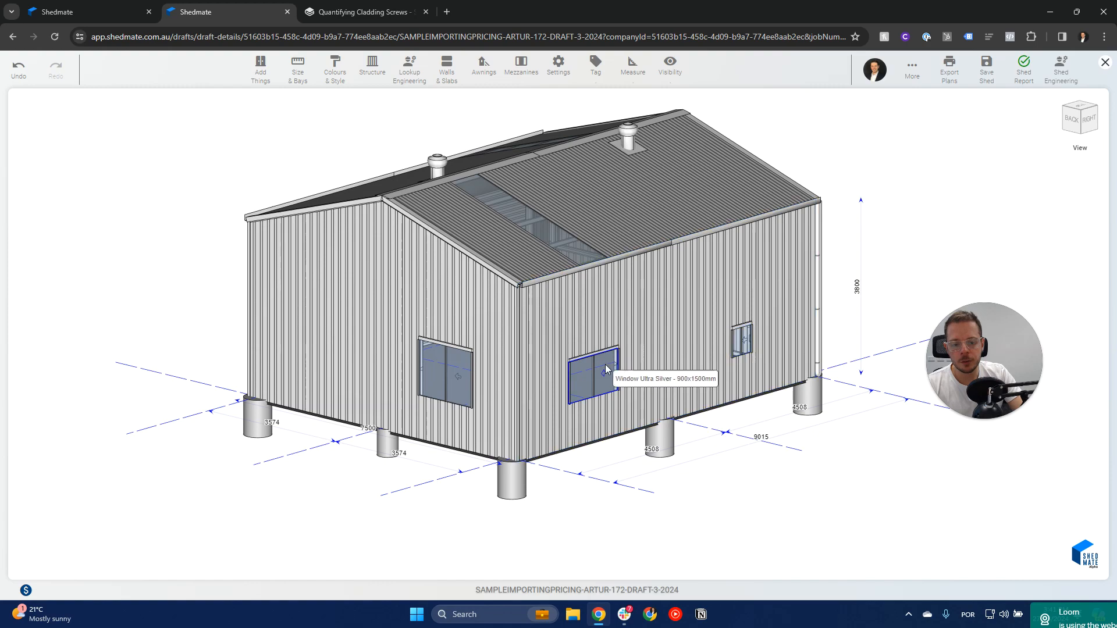
click(989, 73)
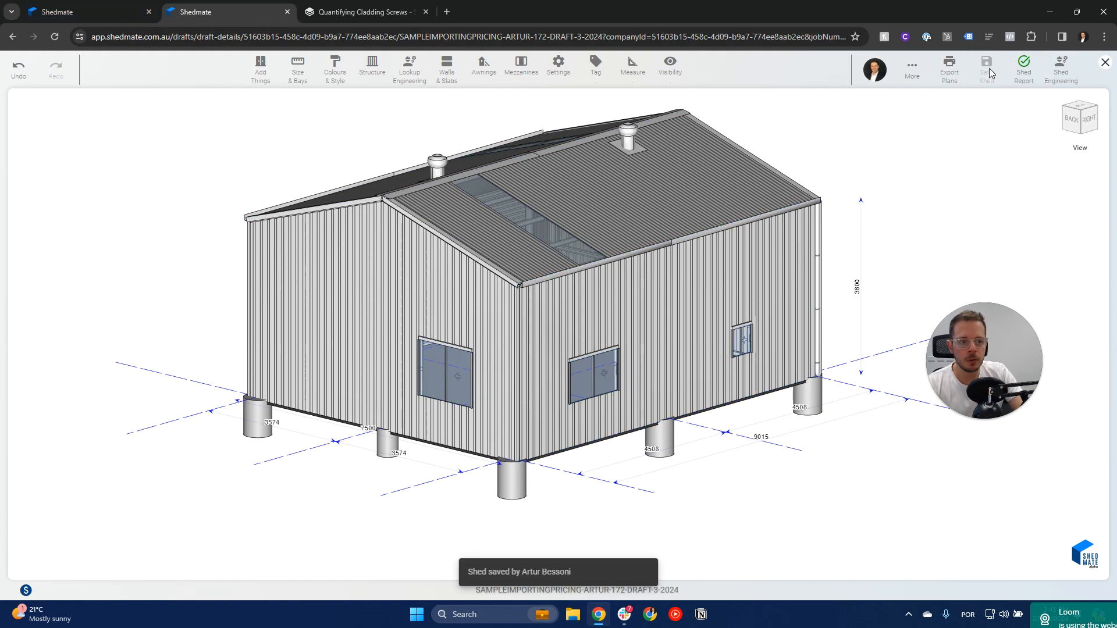
Step: Save the quoting in the first browser tab, reload it, and reopen the pricing calculations at the window items
click(98, 11)
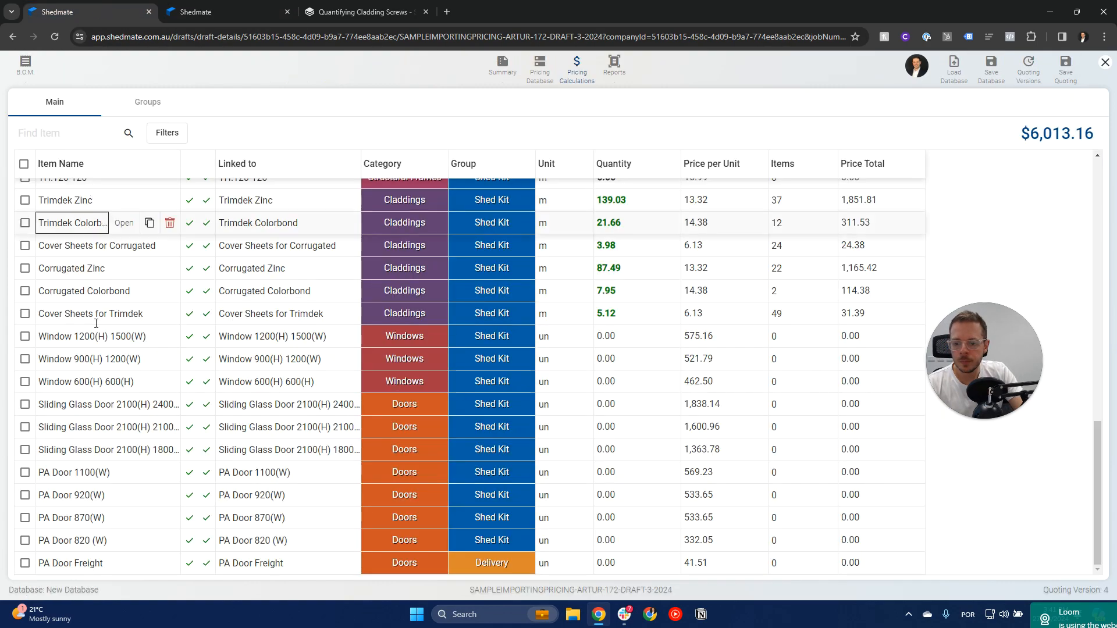
click(1065, 80)
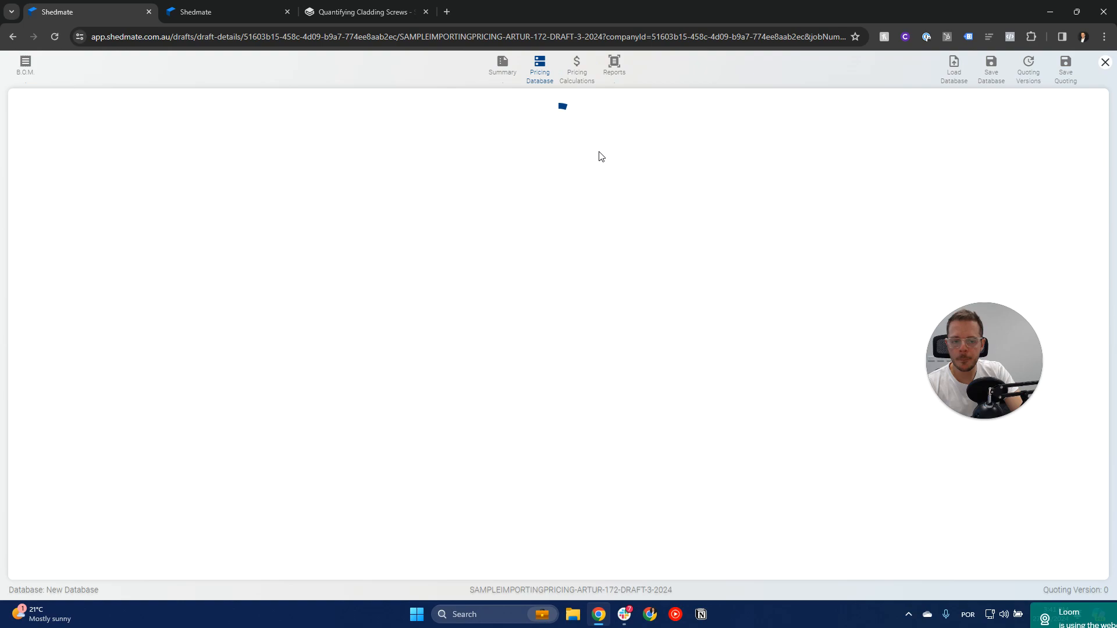
click(577, 65)
scroll(1090, 368, down, 15)
drag(1090, 481, 1089, 494)
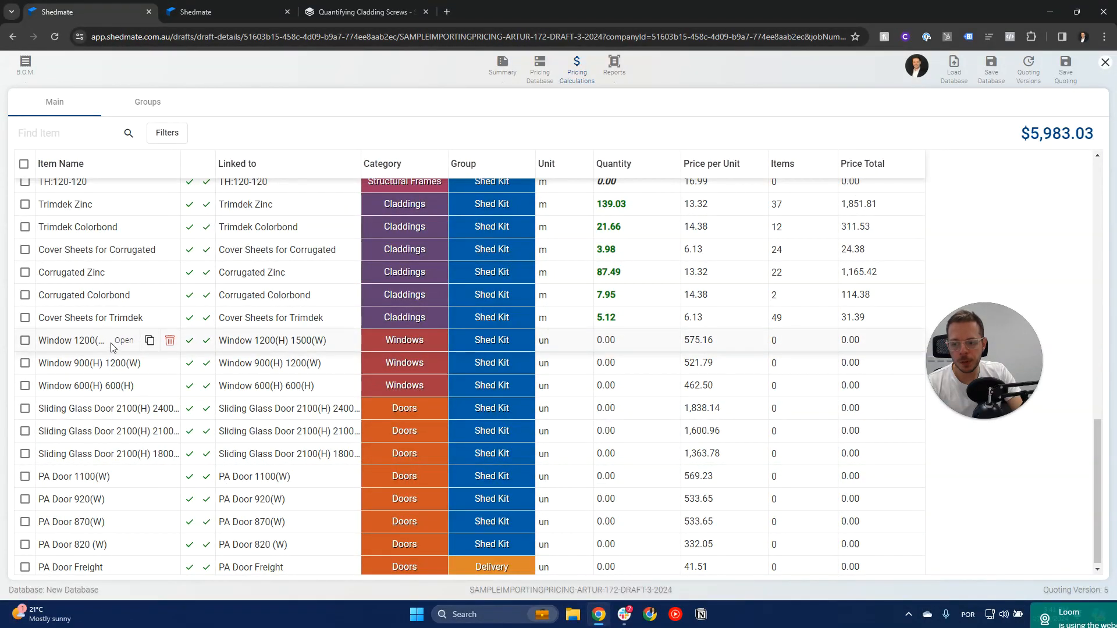
Step: Open the Window 1200(H) 1500(W) pricing item and add a Count Items rule, keeping the count operation after reviewing the alternatives
click(124, 341)
drag(983, 360, 461, 165)
click(243, 8)
click(116, 5)
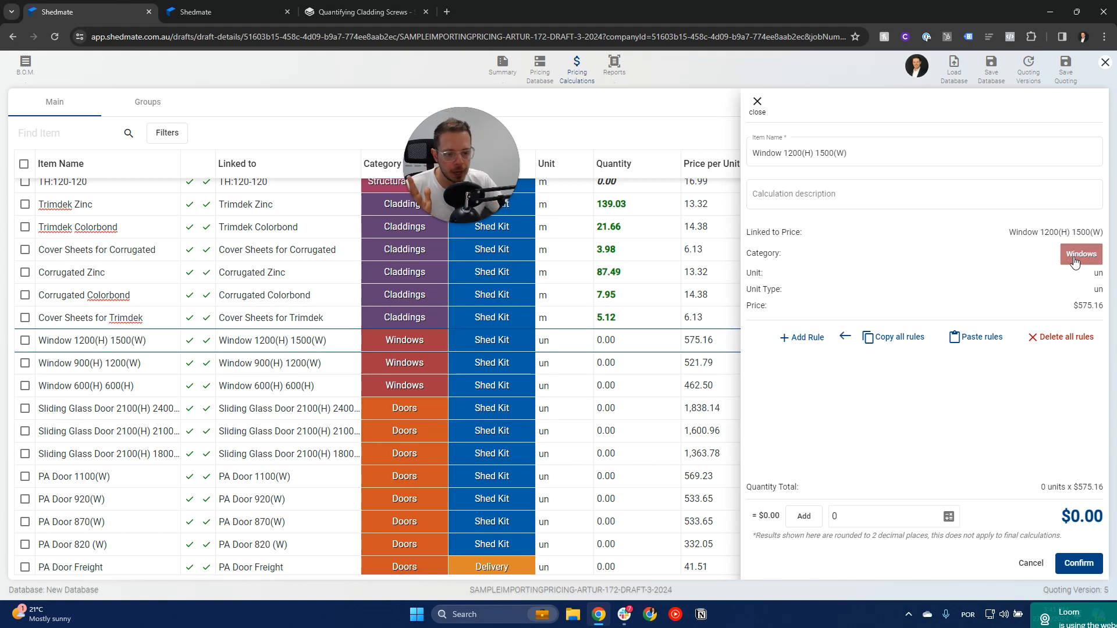
click(816, 342)
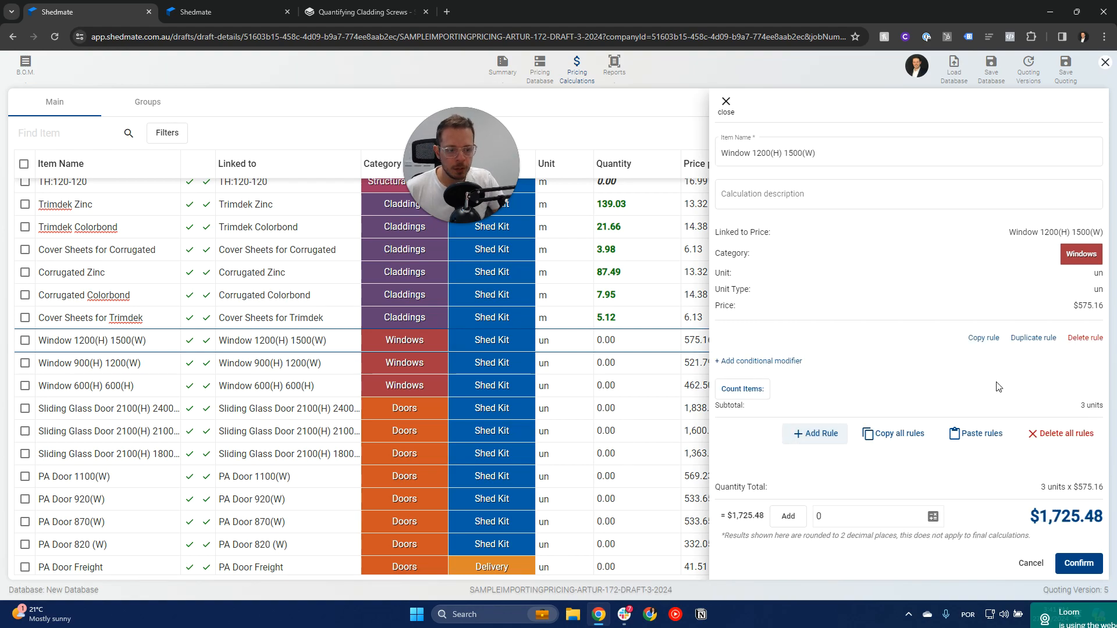
click(749, 396)
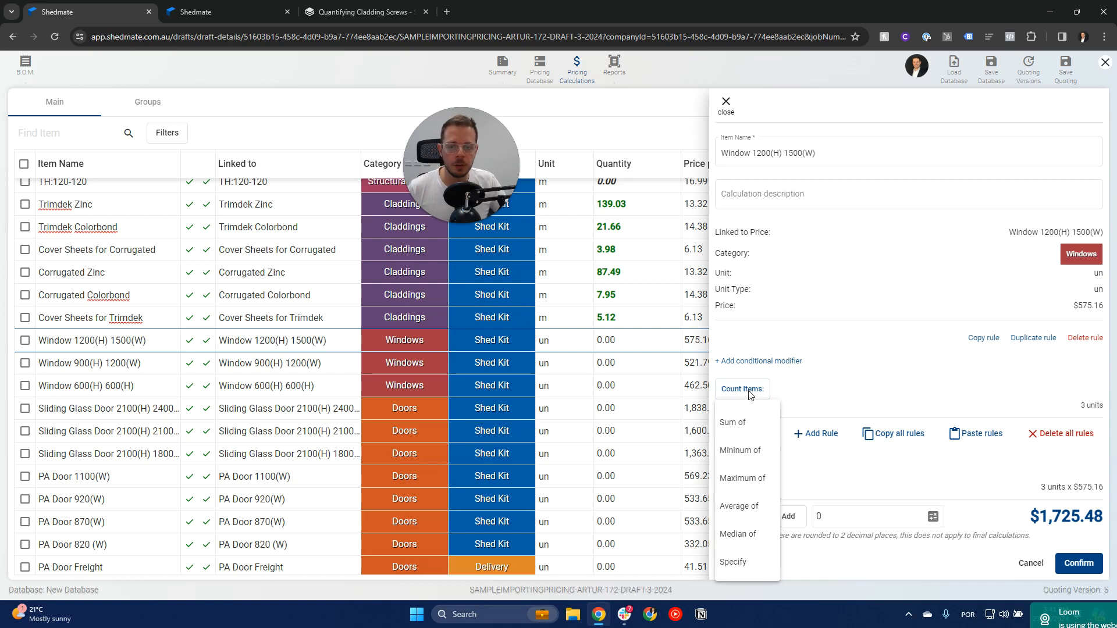
click(801, 384)
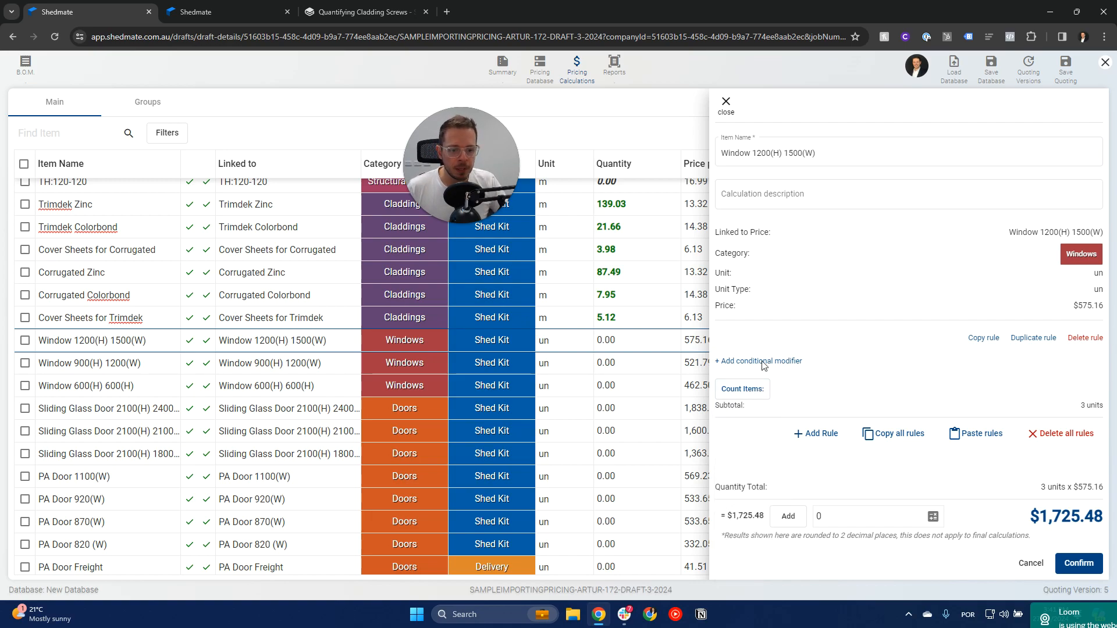
Step: Add a conditional modifier to the count rule so that Sub category Equals Glass Windows
click(759, 361)
click(853, 366)
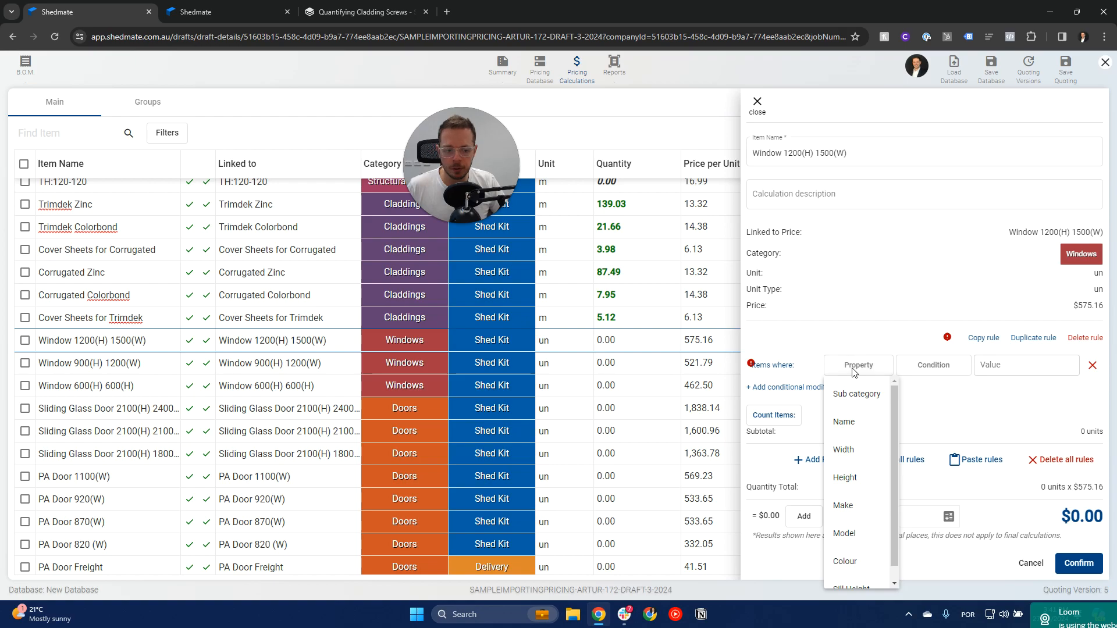
click(856, 394)
click(932, 367)
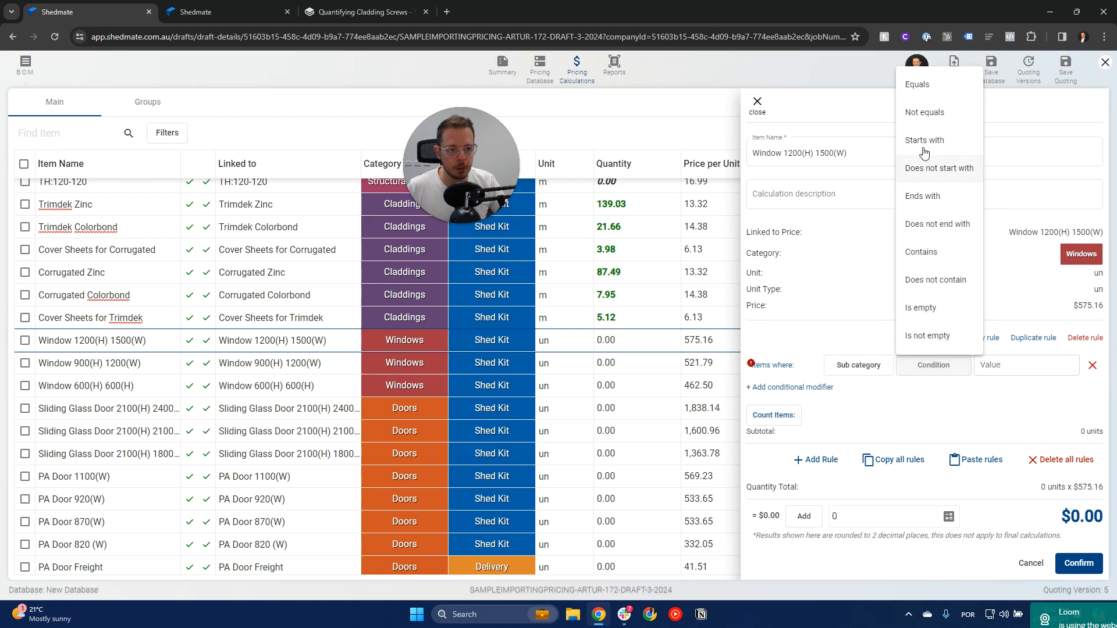
click(917, 85)
click(988, 362)
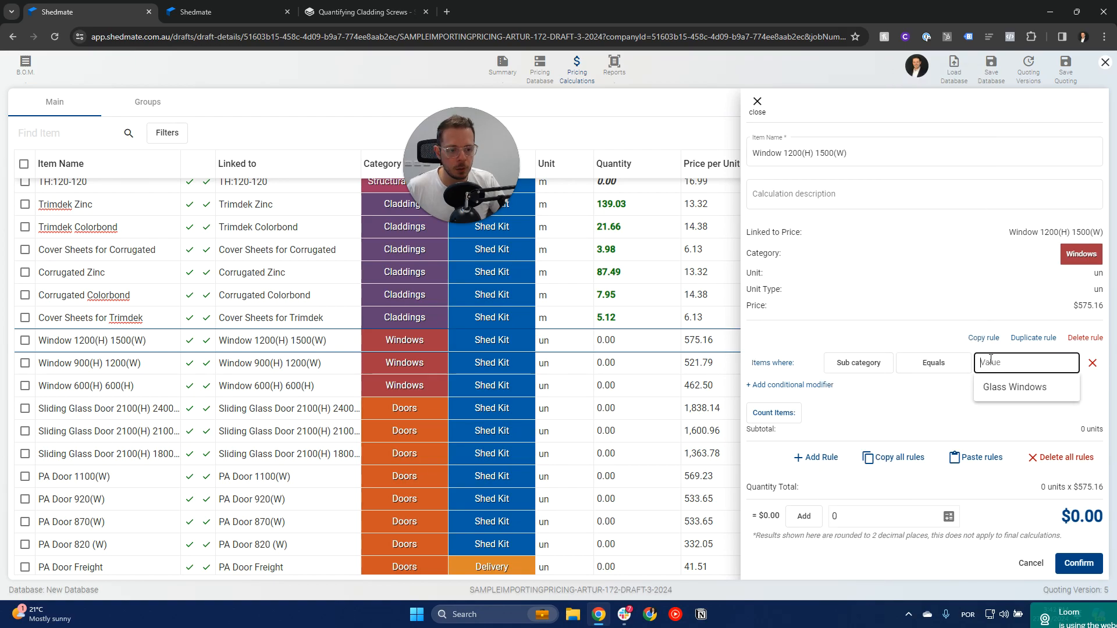
click(1000, 389)
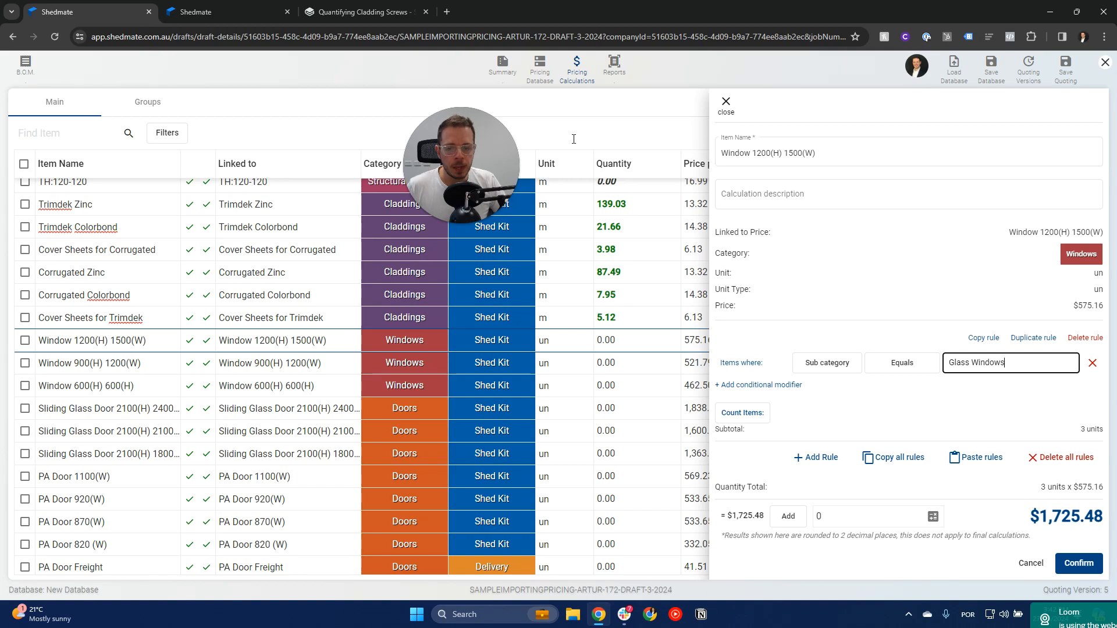
Step: Check the windows in the shed model, then add a second conditional modifier to the count rule using Height with the Equals condition
click(217, 16)
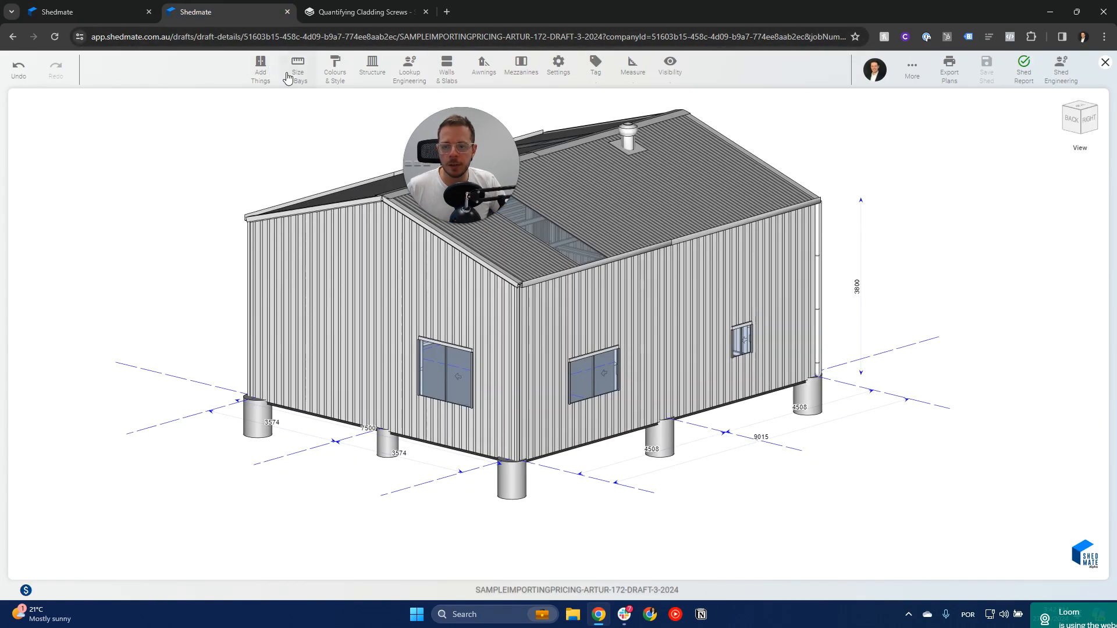
click(120, 11)
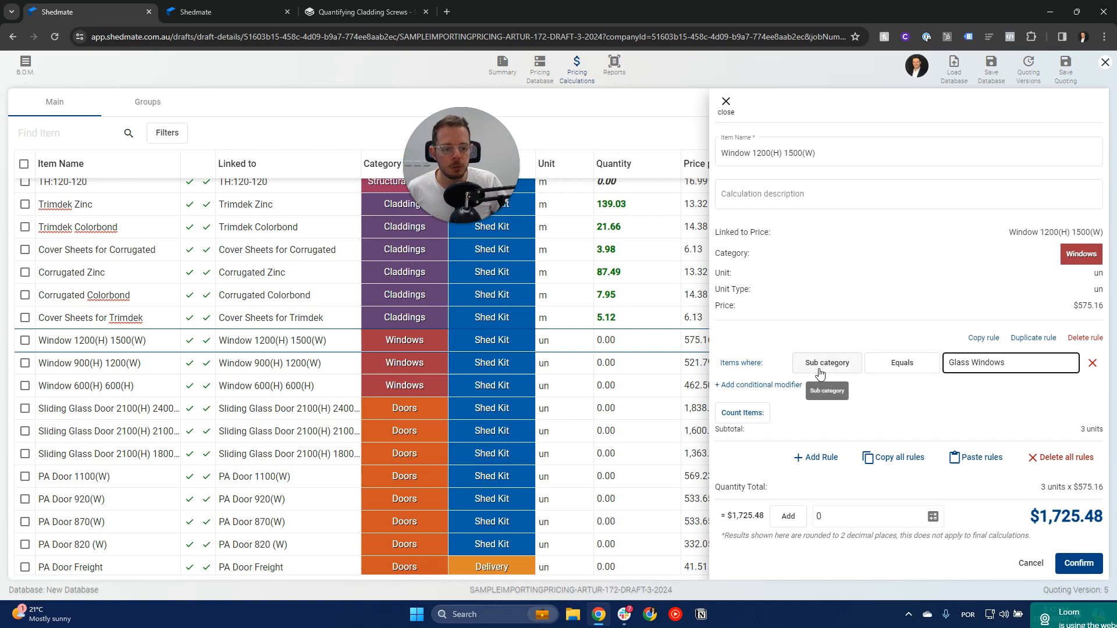
click(759, 385)
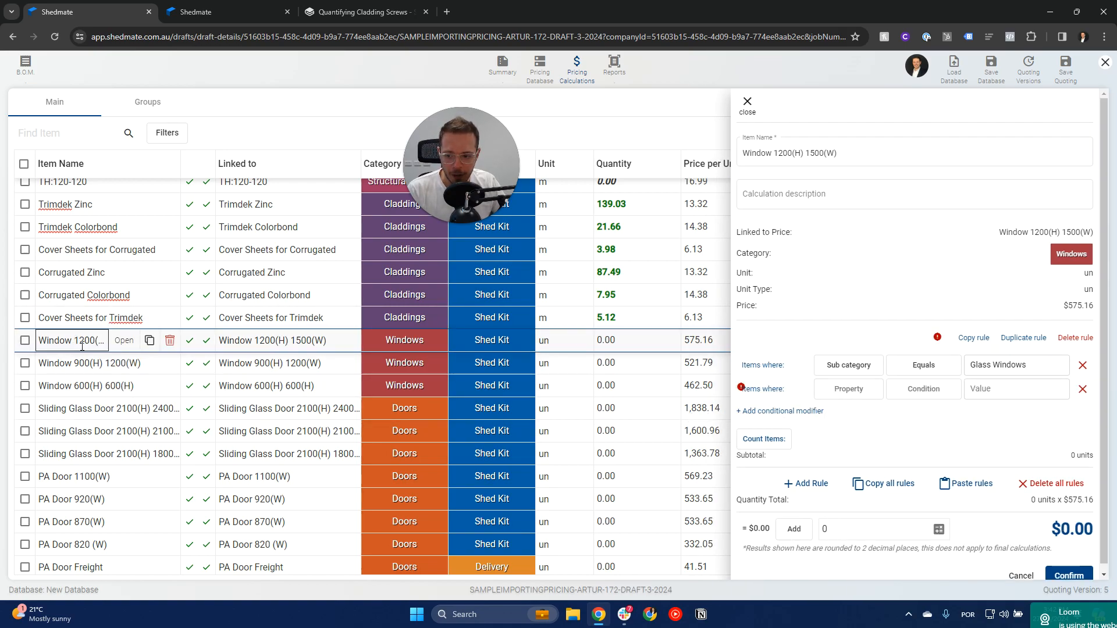
click(847, 389)
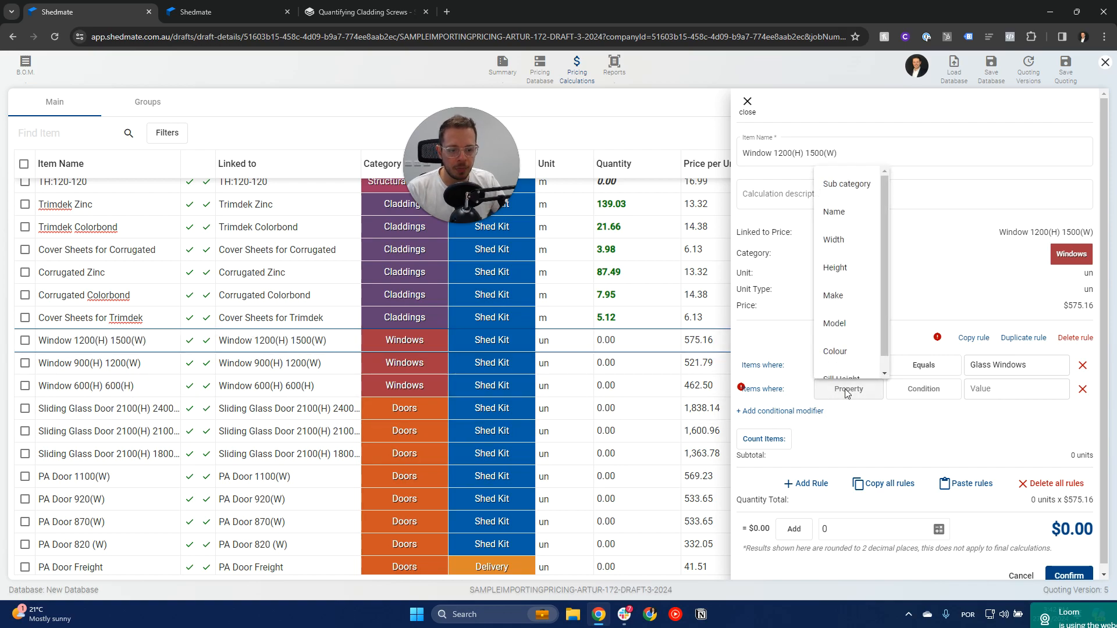
click(846, 271)
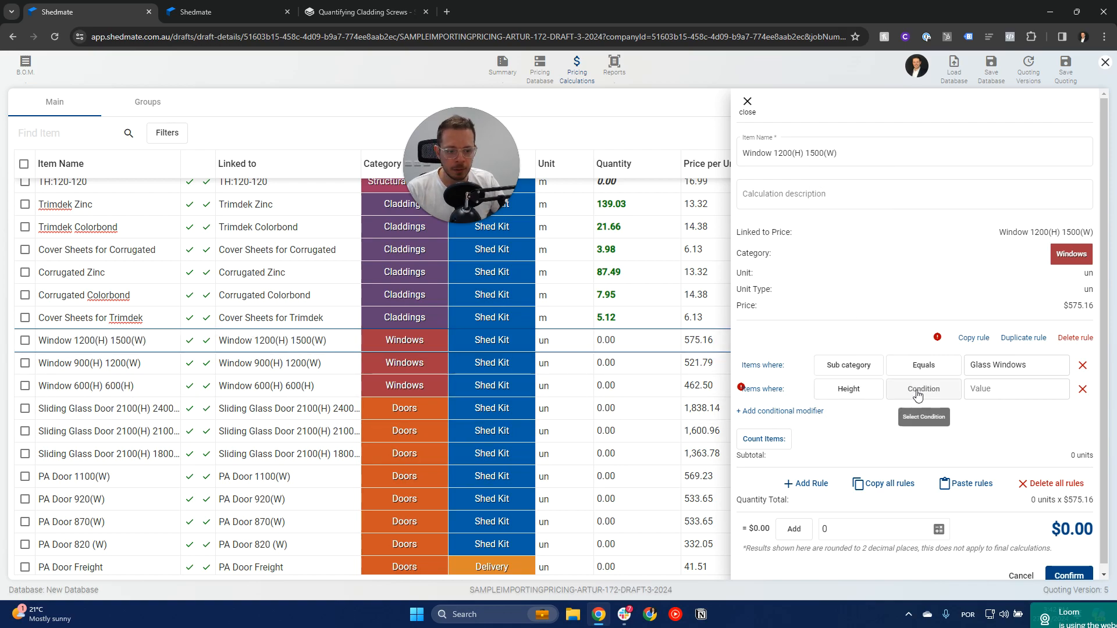
click(917, 389)
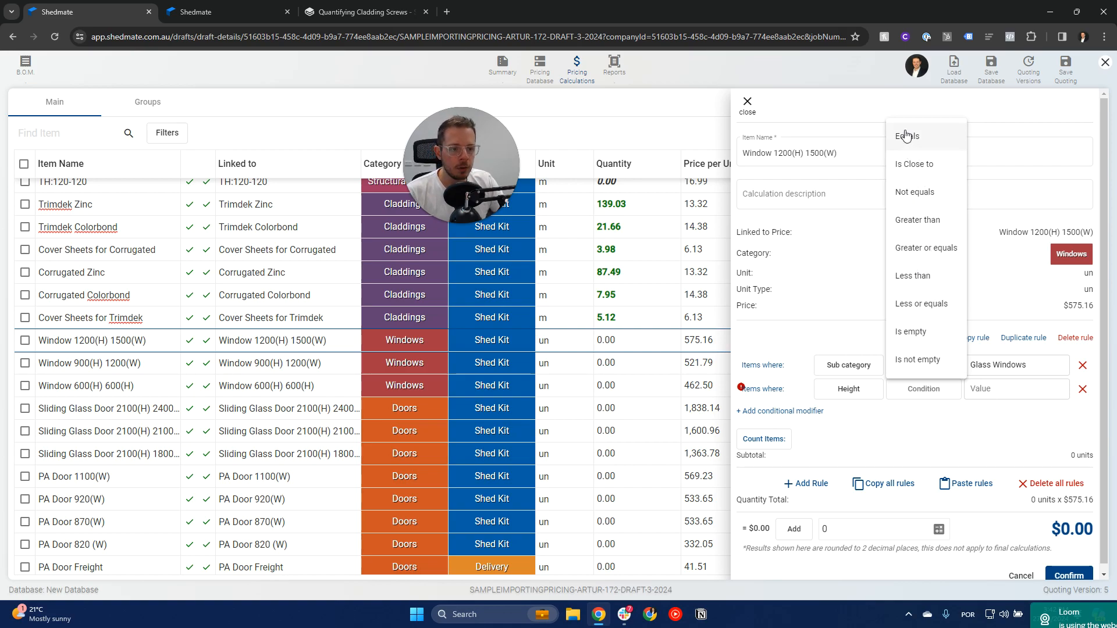
click(909, 142)
Step: Try the Is Close to condition on the height modifier and return it to Equals
click(925, 387)
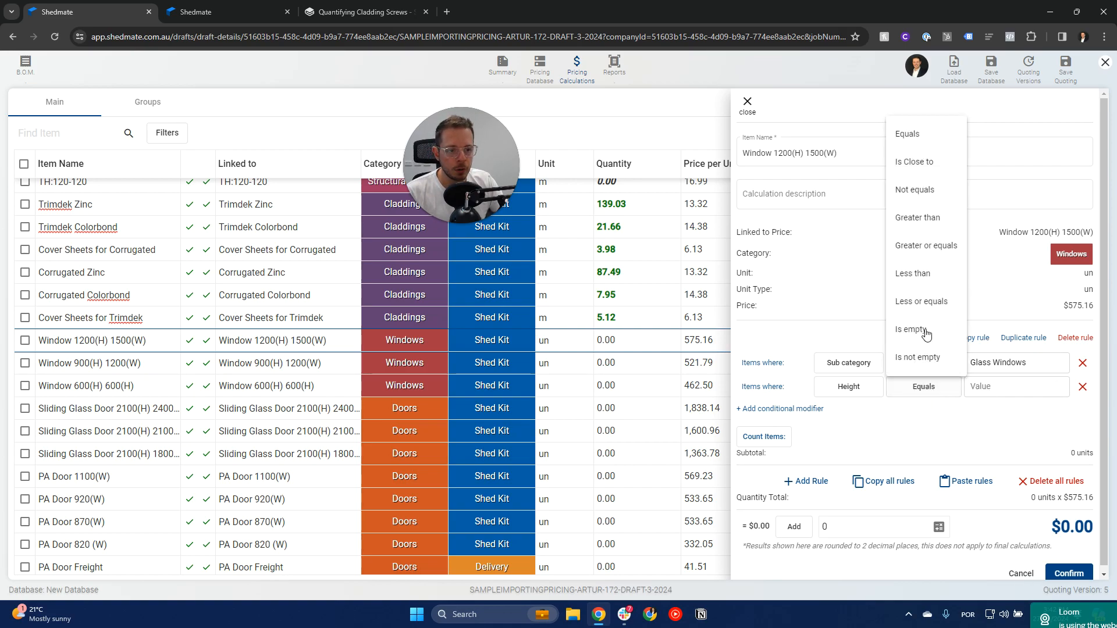
click(917, 163)
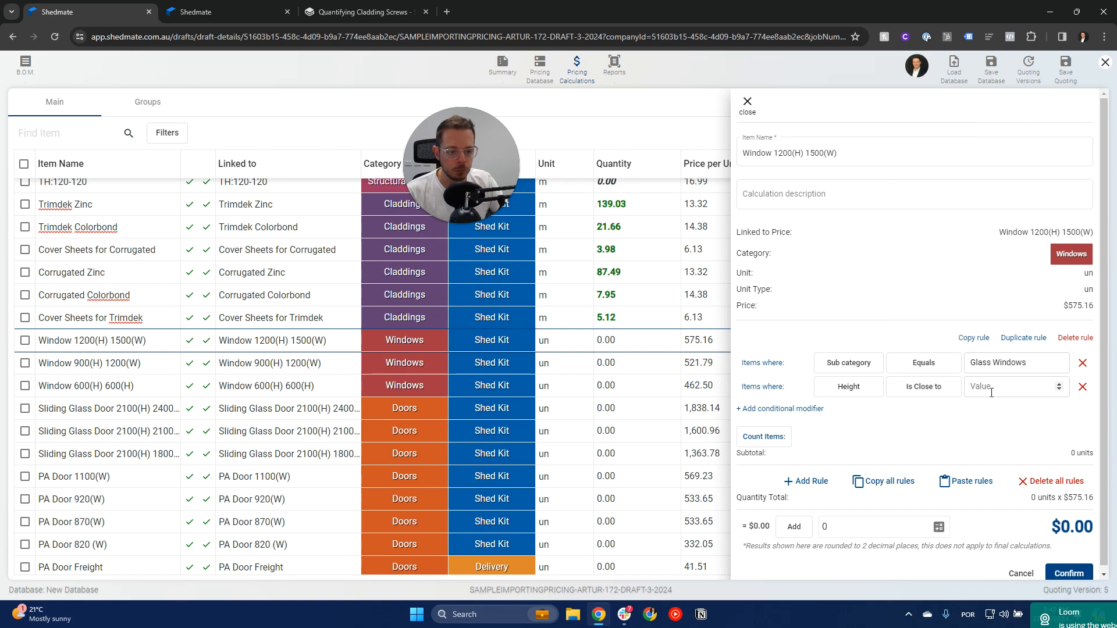
click(936, 388)
click(905, 142)
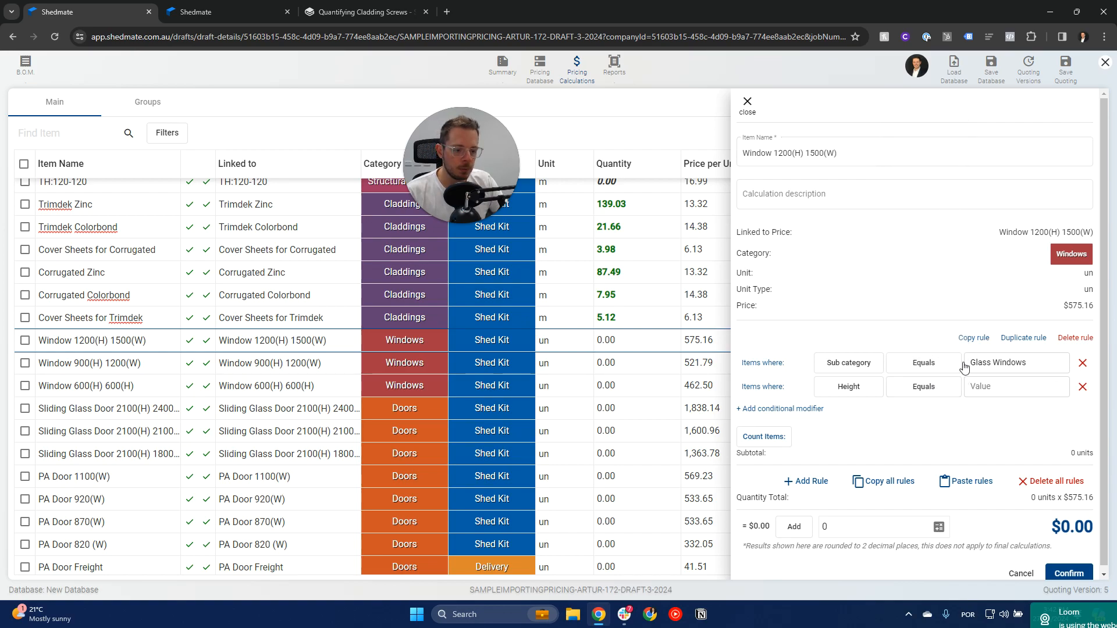
Step: Set the height modifier's value to 1200, checking the available heights against the windows in the shed model
click(981, 394)
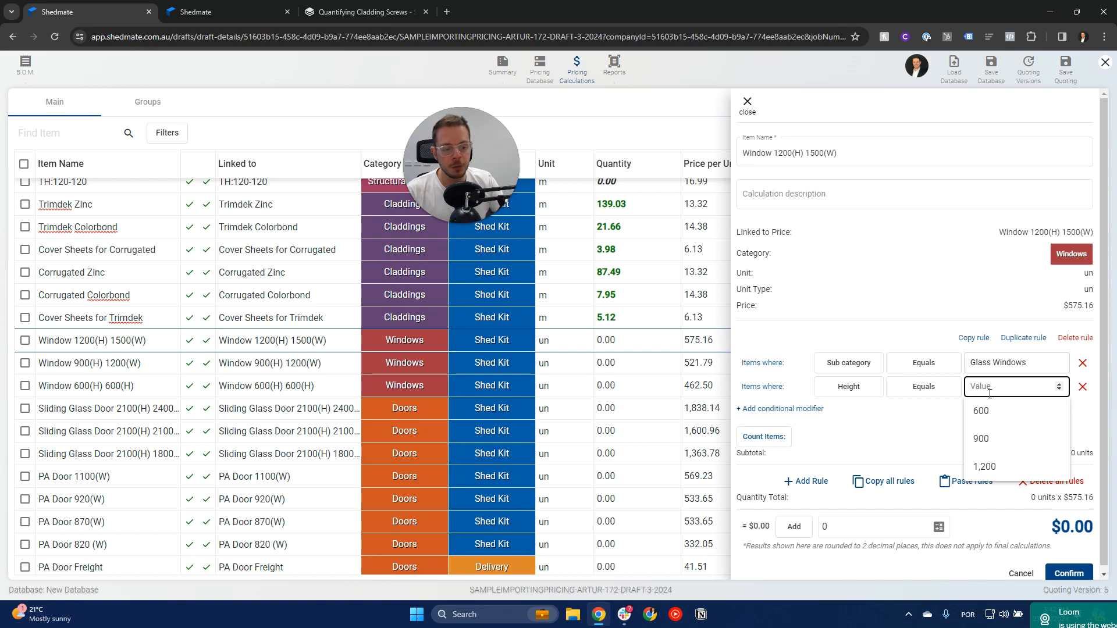
click(222, 13)
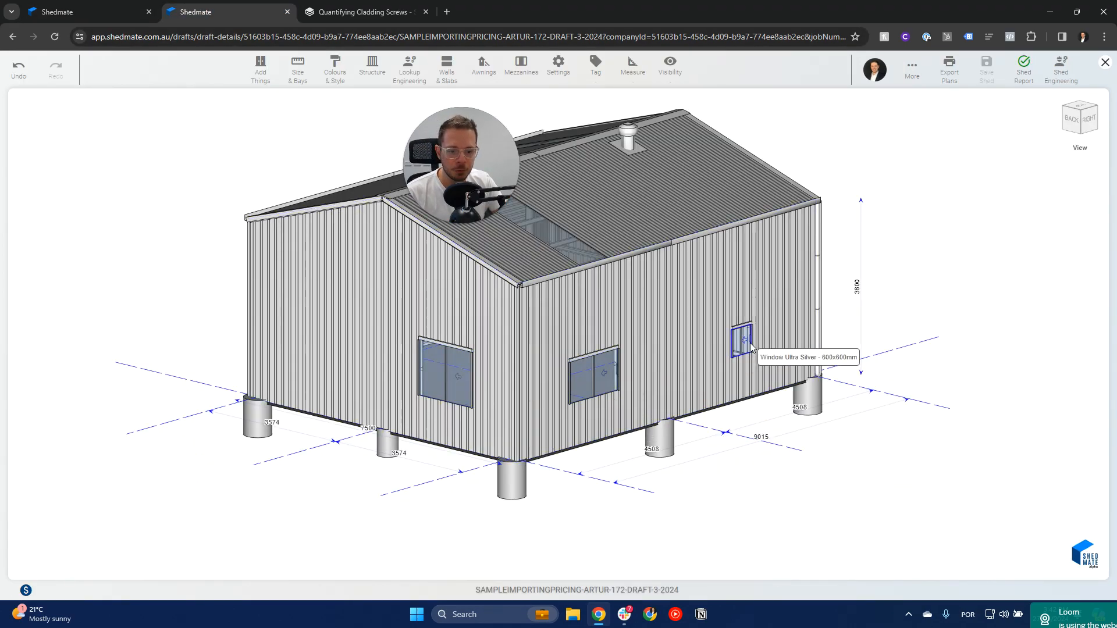
click(93, 12)
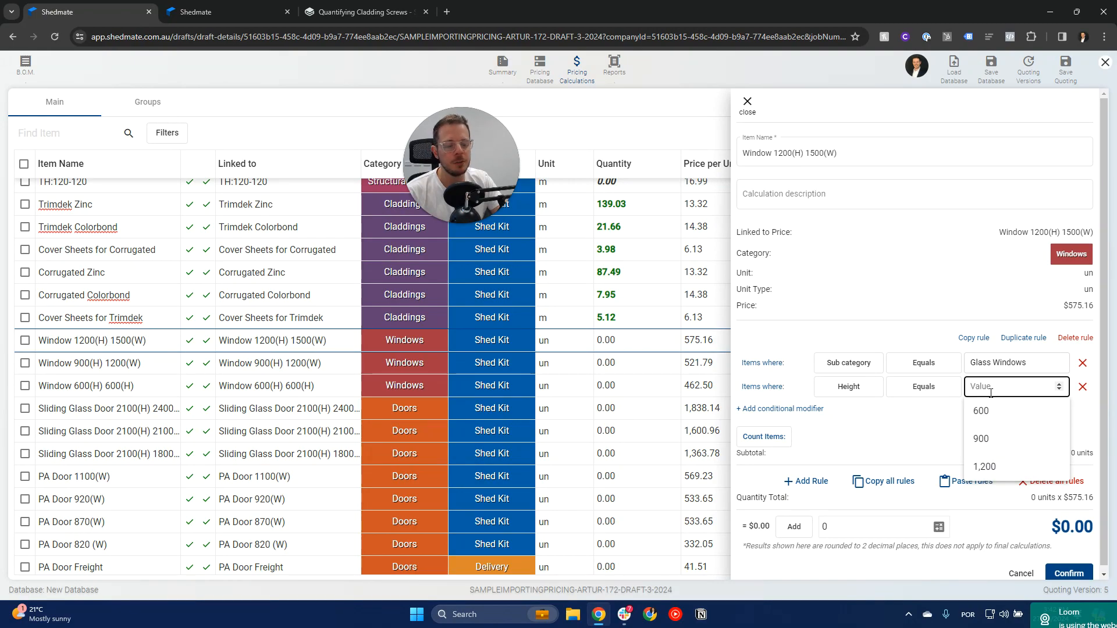
click(985, 467)
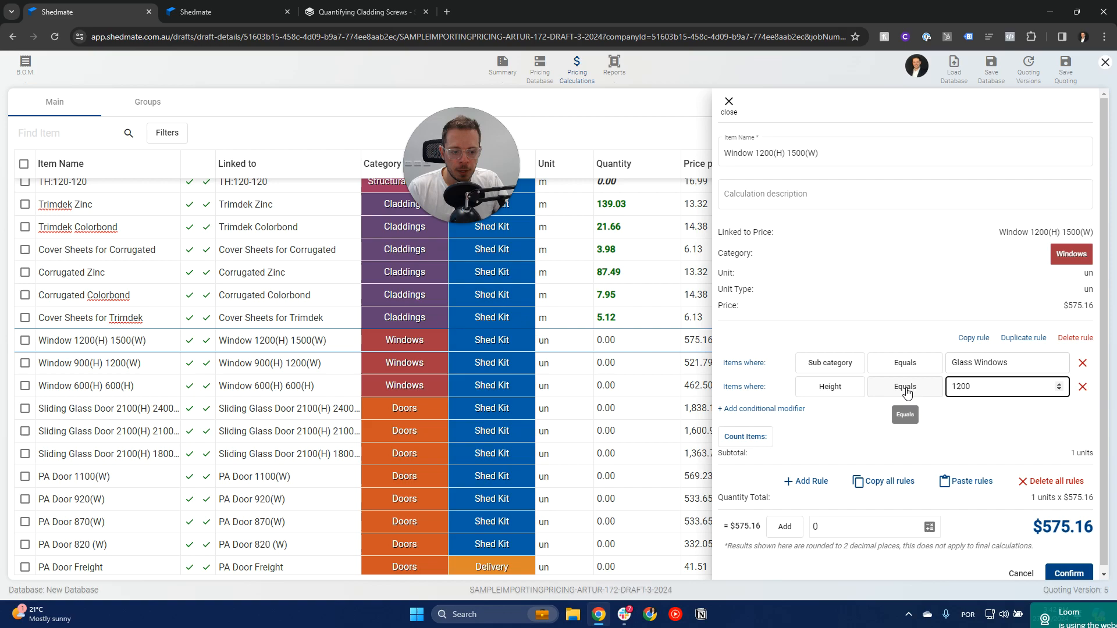
Step: Add a third conditional modifier so that Width Equals 1500, and confirm the Window 1200(H) 1500(W) item
click(791, 408)
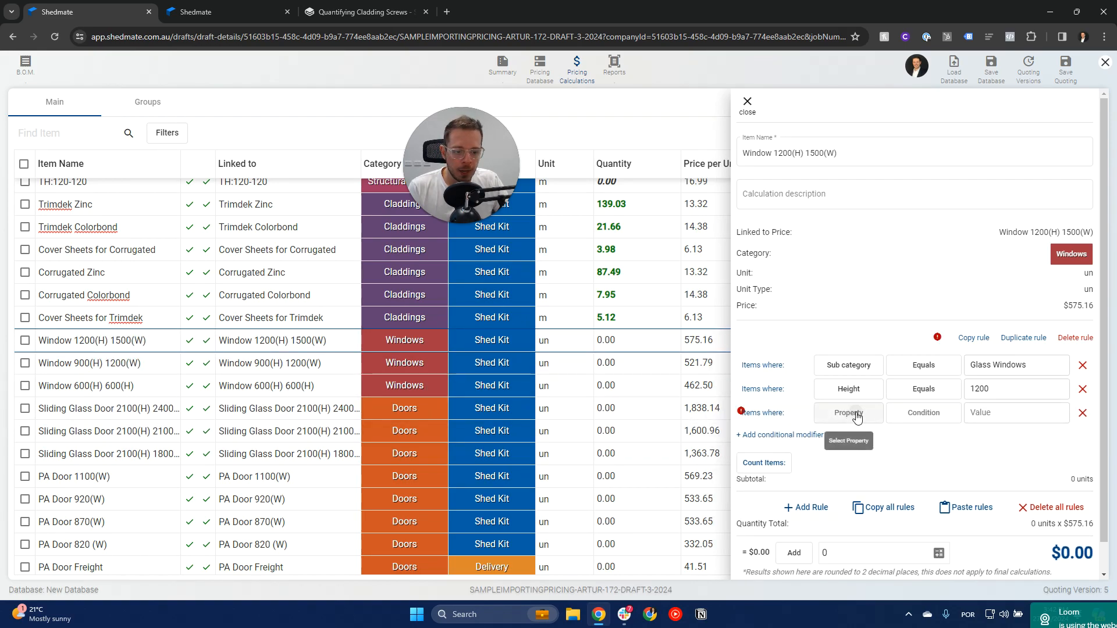
click(850, 411)
click(836, 264)
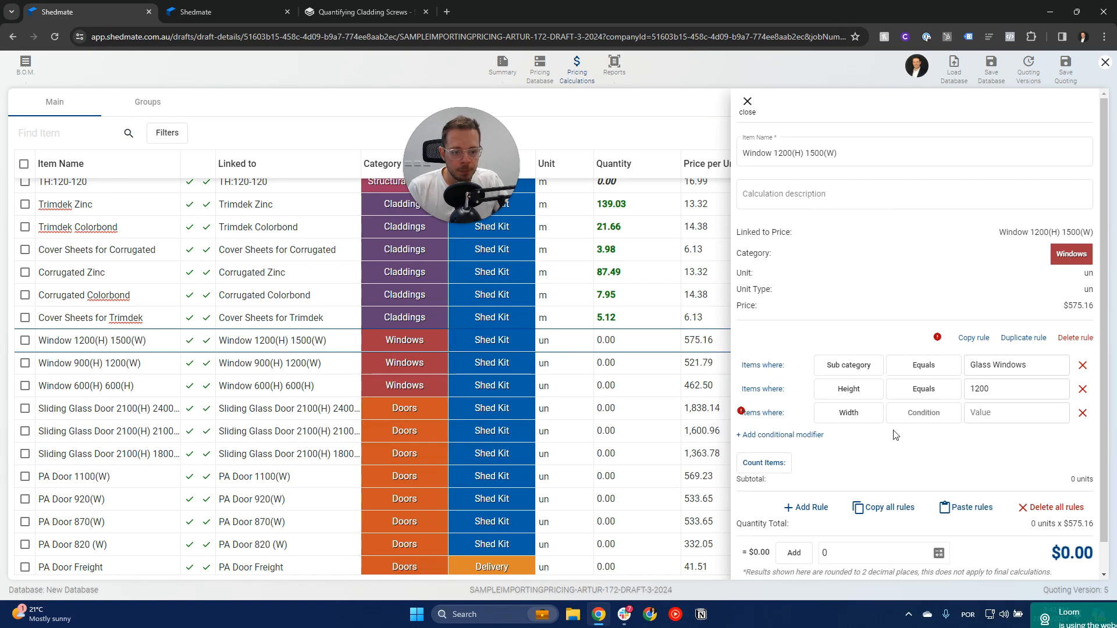
click(921, 413)
click(913, 155)
click(1015, 410)
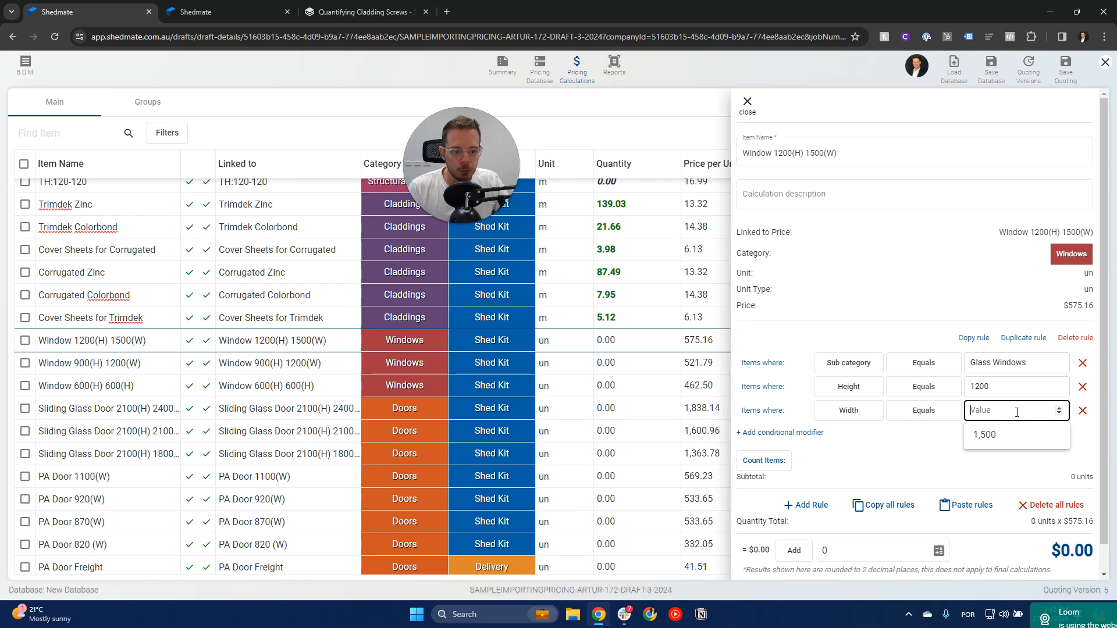
click(986, 436)
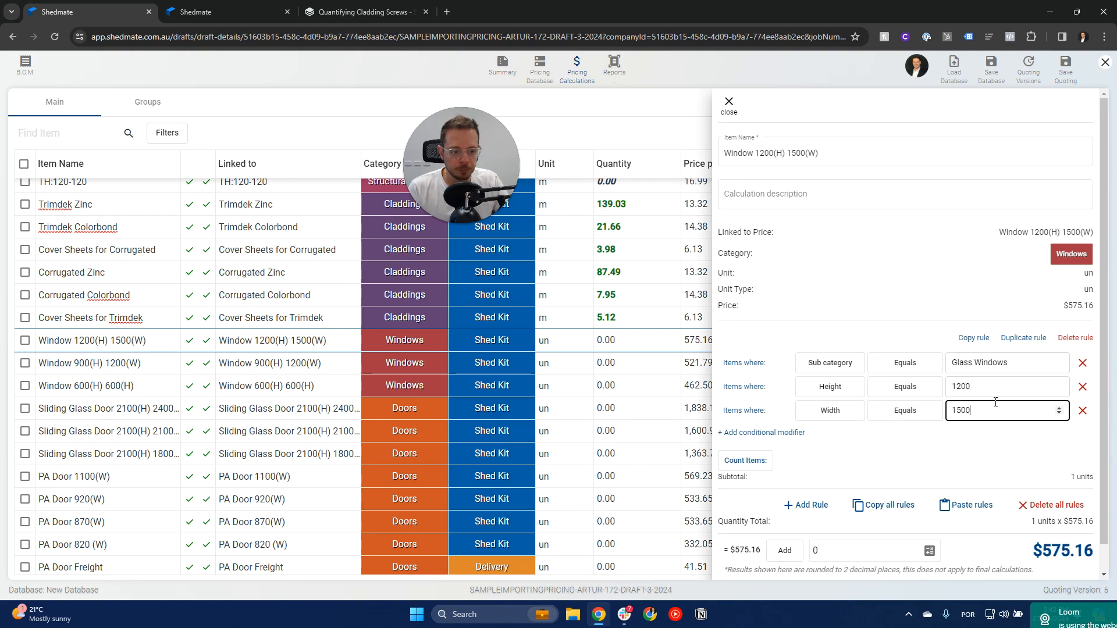
scroll(1076, 557, down, 1)
click(1076, 558)
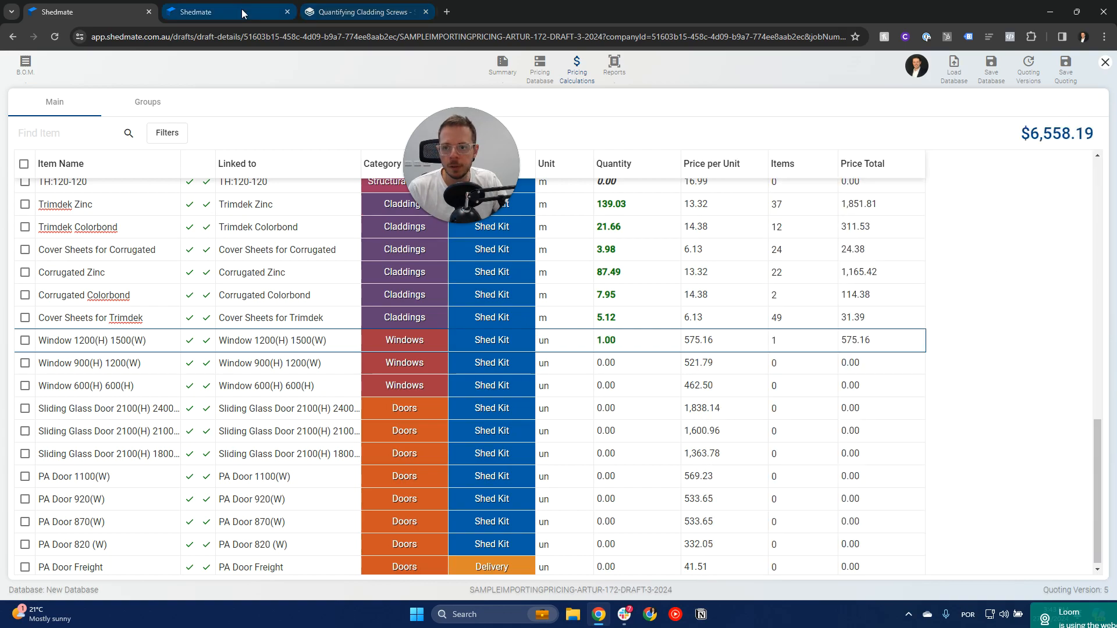
Step: Examine which windows are quantified and not quantified in the total price's 3D overview, comparing it with the shed model
click(198, 12)
click(87, 12)
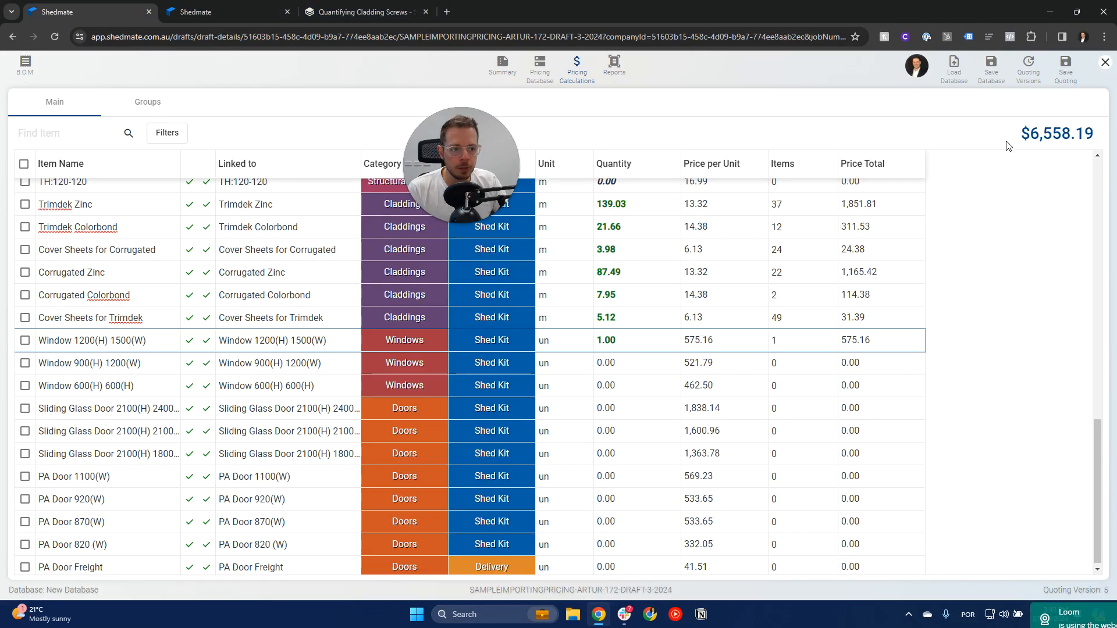
click(1050, 137)
scroll(606, 353, up, 5)
drag(605, 353, 440, 351)
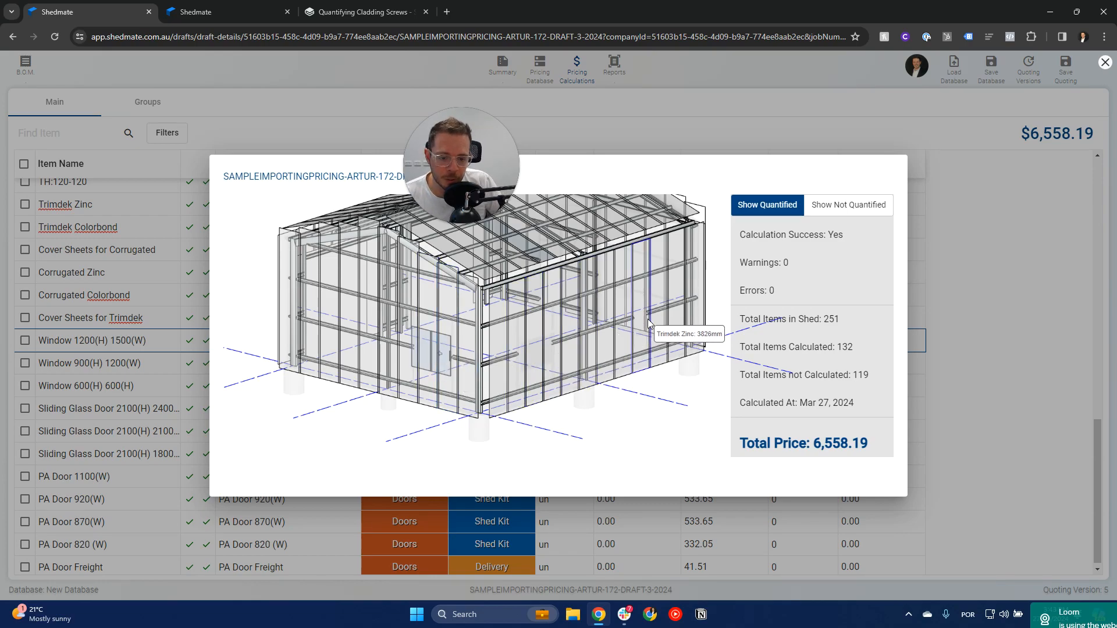
click(843, 204)
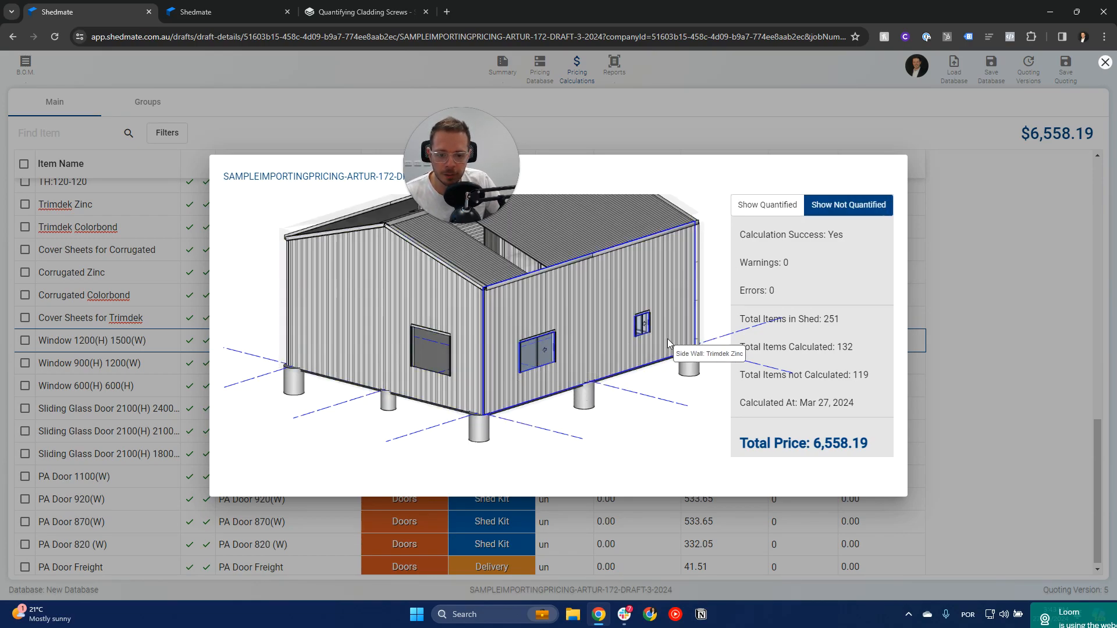
click(186, 10)
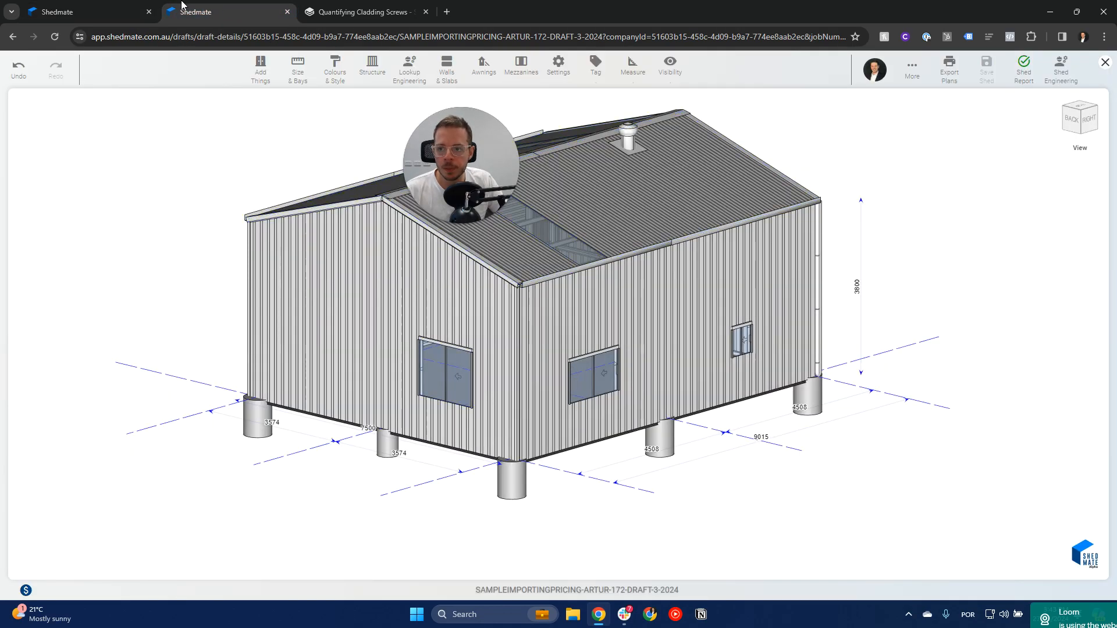
click(116, 10)
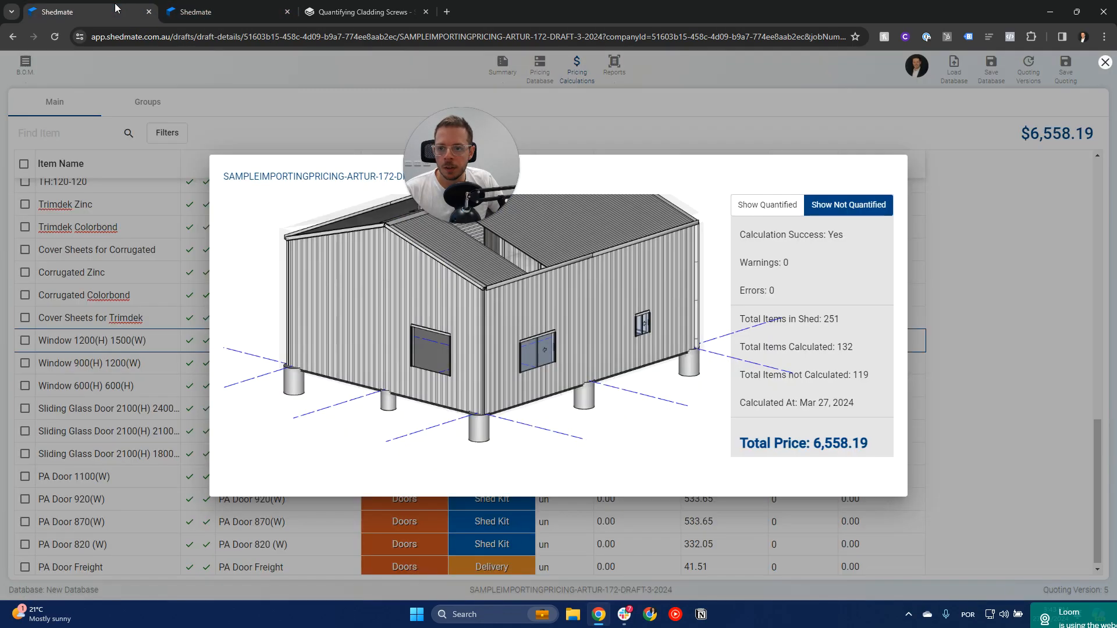
click(958, 265)
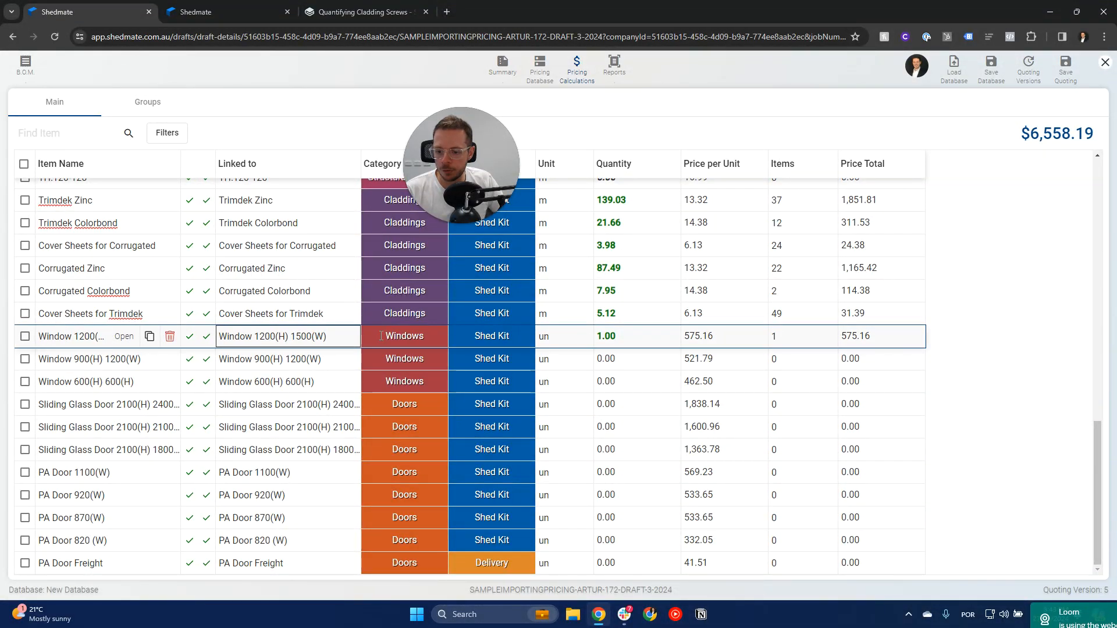
Step: Copy the rules from the Window 1200(H) 1500(W) item and paste them into the Window 900(H) 1200(W) item
click(626, 335)
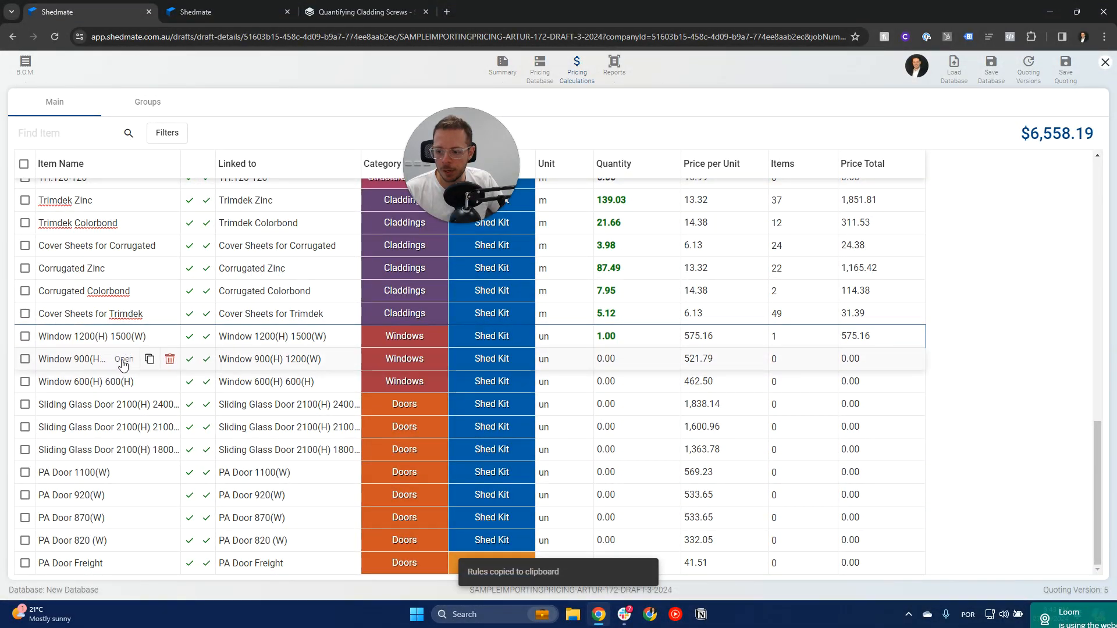
click(123, 359)
click(979, 335)
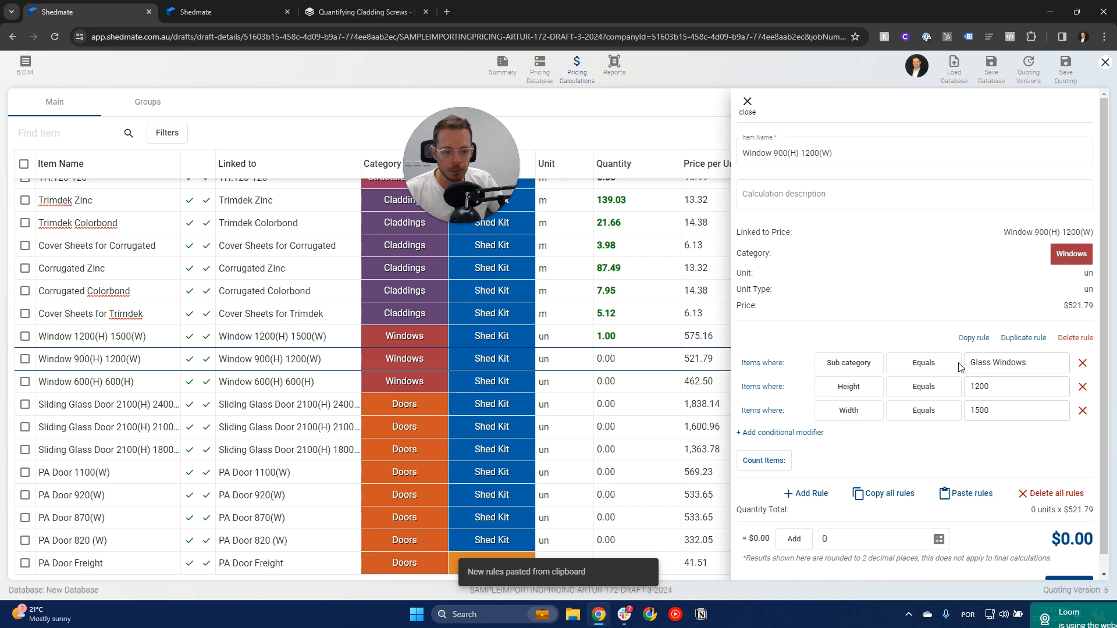
Step: Change the pasted rule's height value to 900 and its width value to 1200
click(995, 383)
click(982, 439)
click(990, 410)
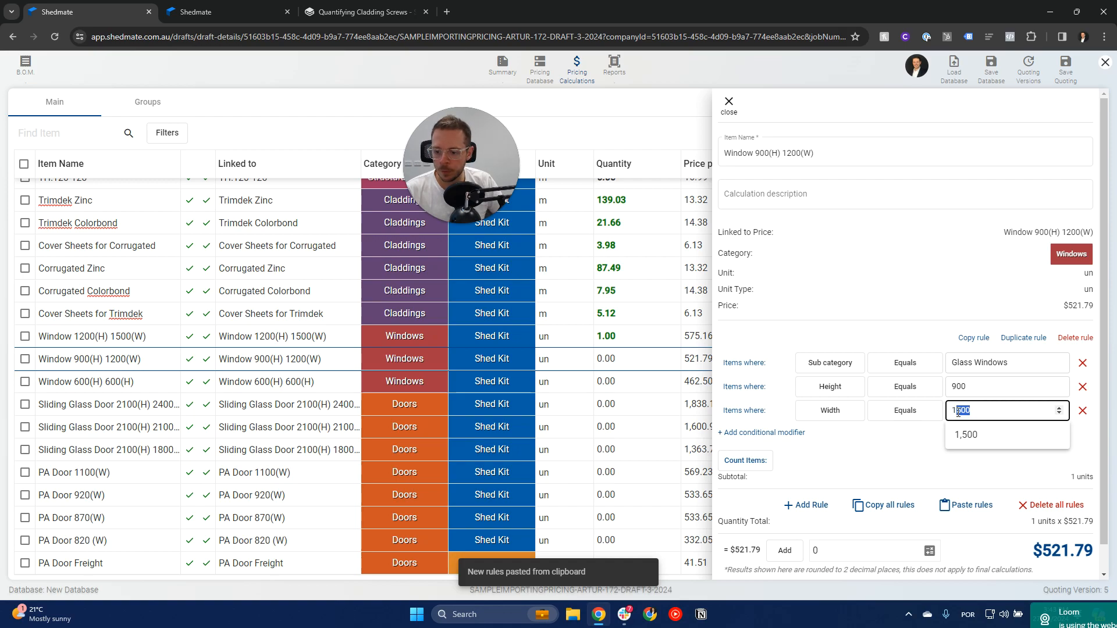
text(1200)
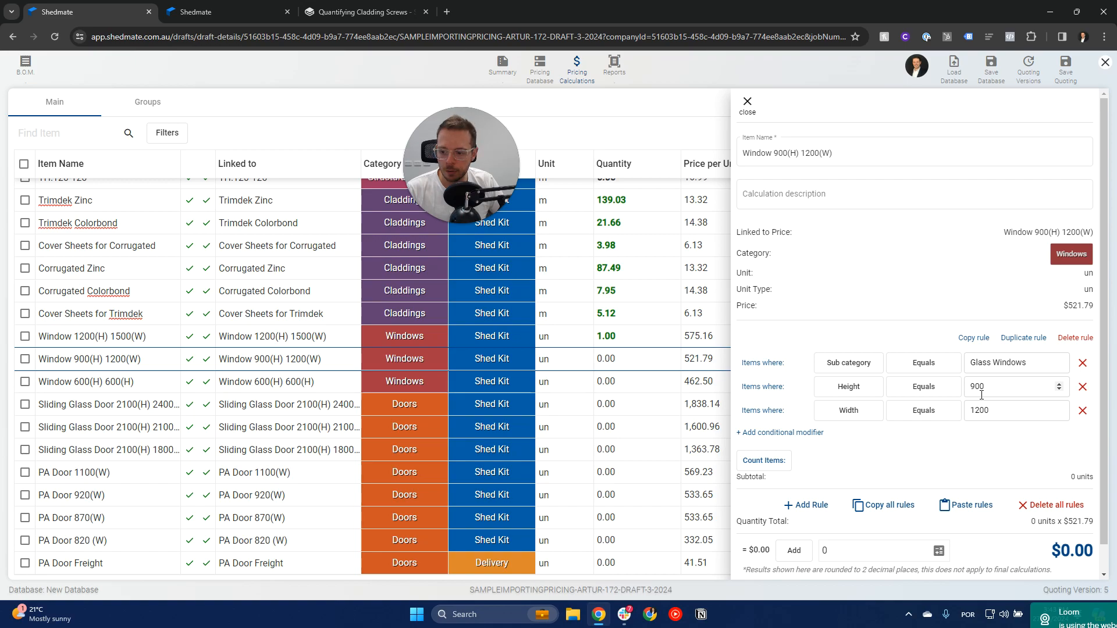
Step: Set the width of the 900 mm high side wall window in the shed model to 1200 mm and save the shed
click(221, 11)
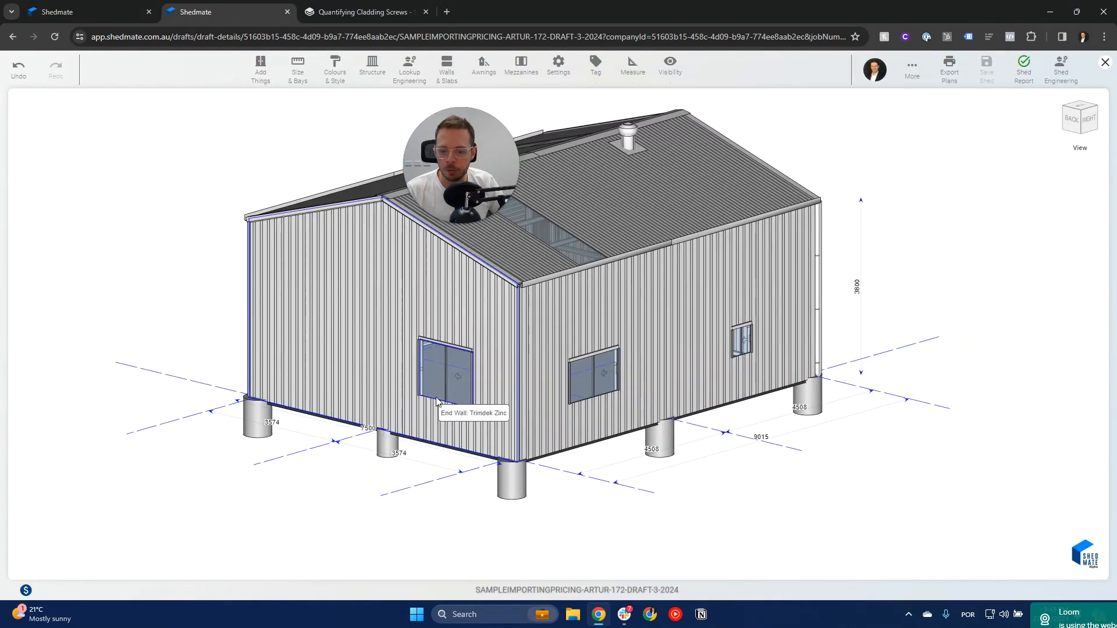
click(452, 381)
click(579, 382)
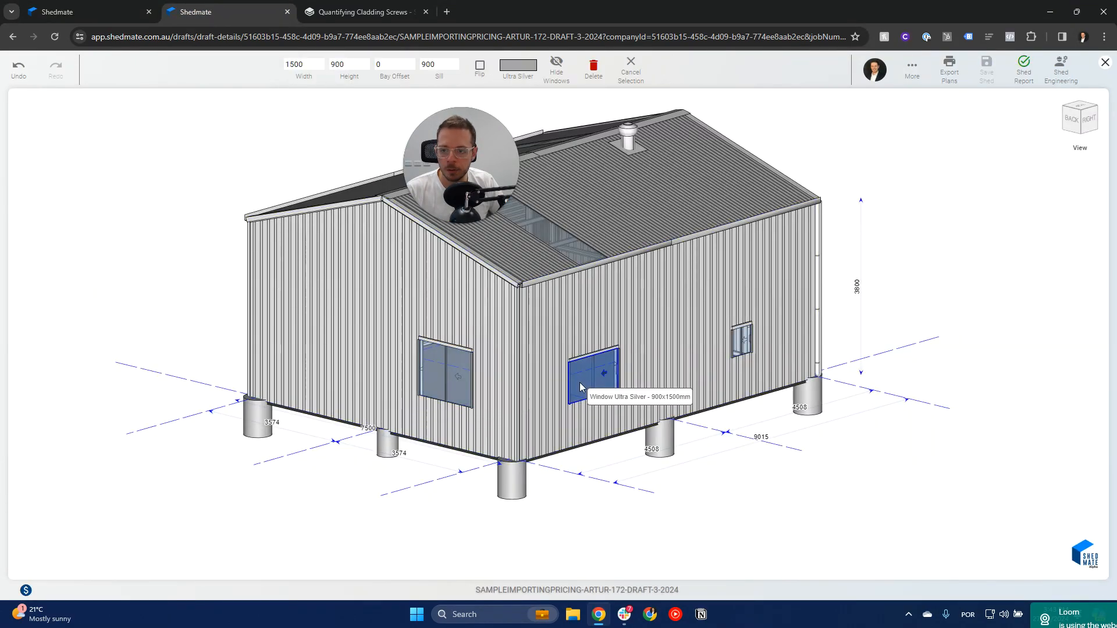
drag(307, 64, 291, 63)
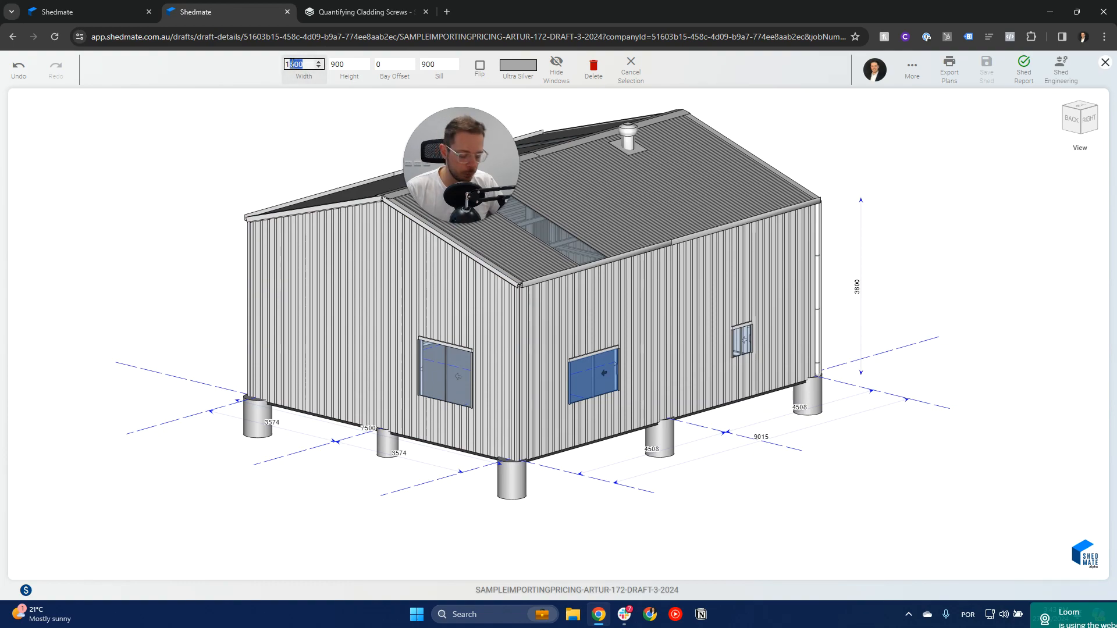
key(Return)
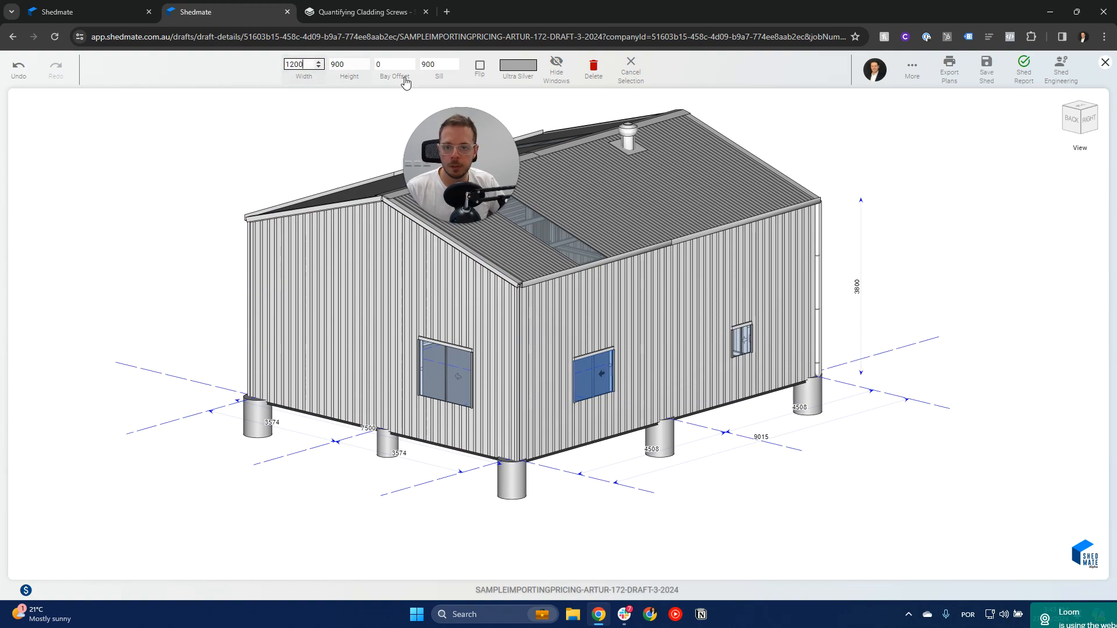
click(987, 73)
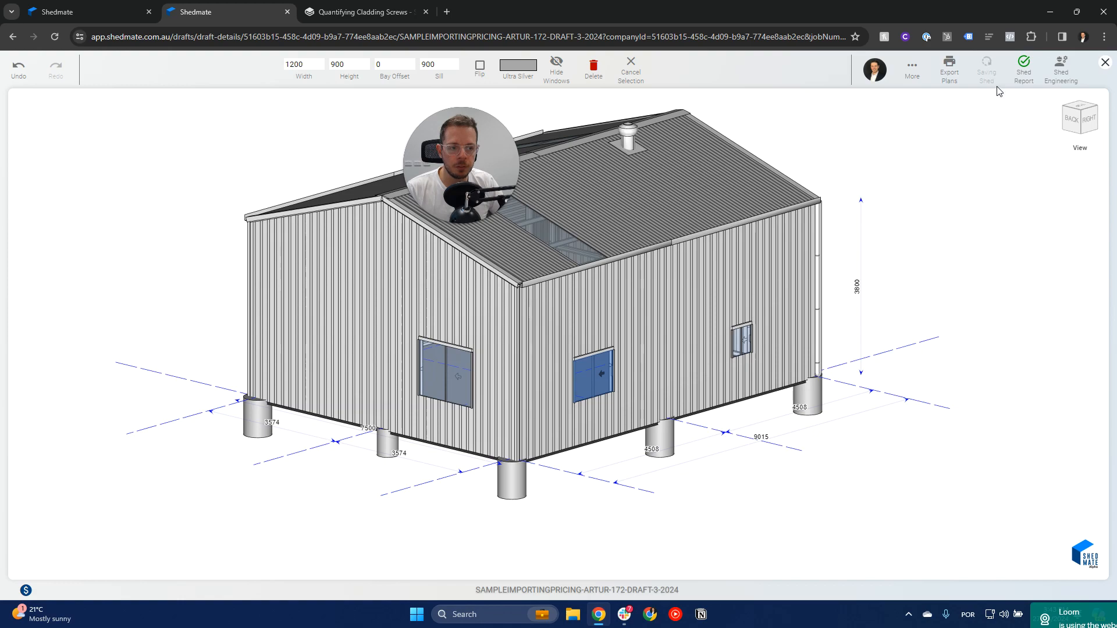
Step: Return to the pricing calculations and confirm the rule on the Window 900(H) 1200(W) item
click(75, 11)
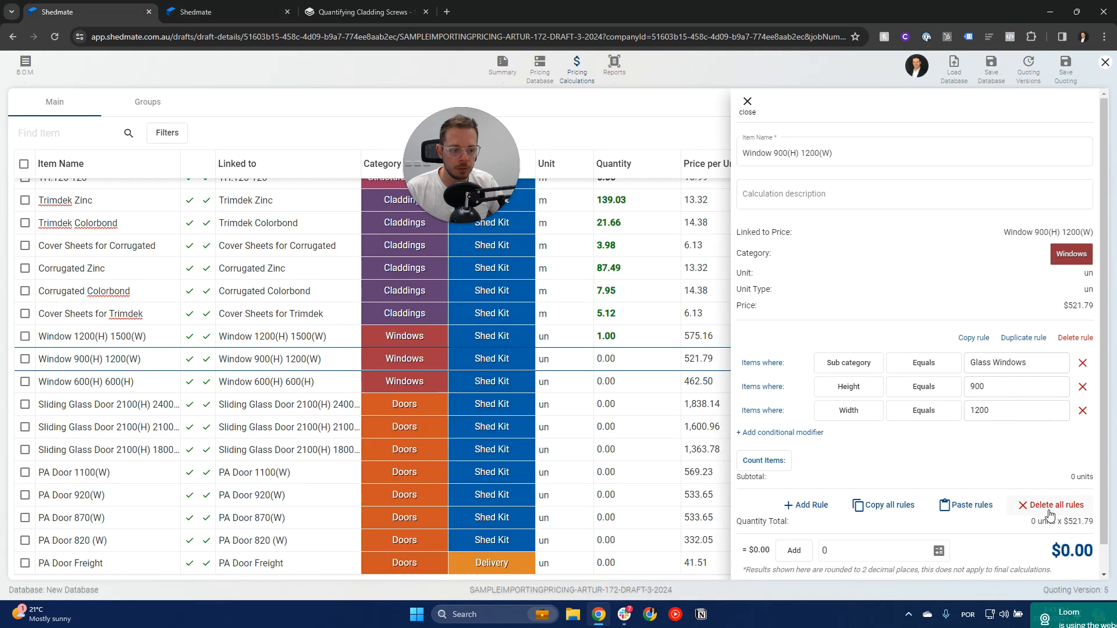
scroll(1049, 514, down, 1)
click(1068, 569)
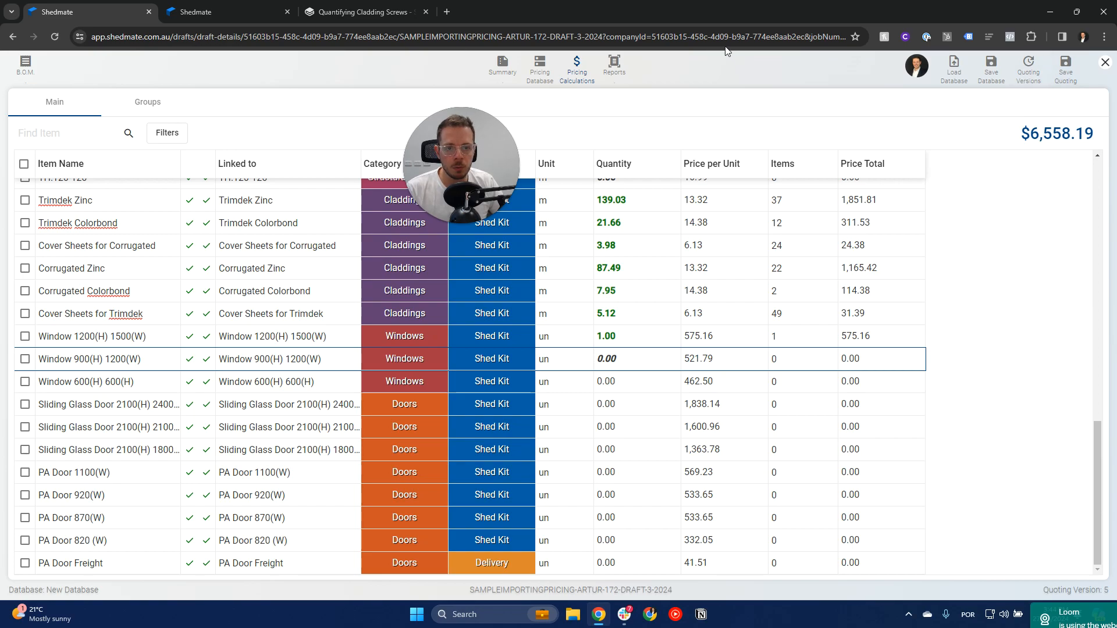
Step: Save the quoting and reload the pricing calculations to refresh the window item quantities
click(1065, 68)
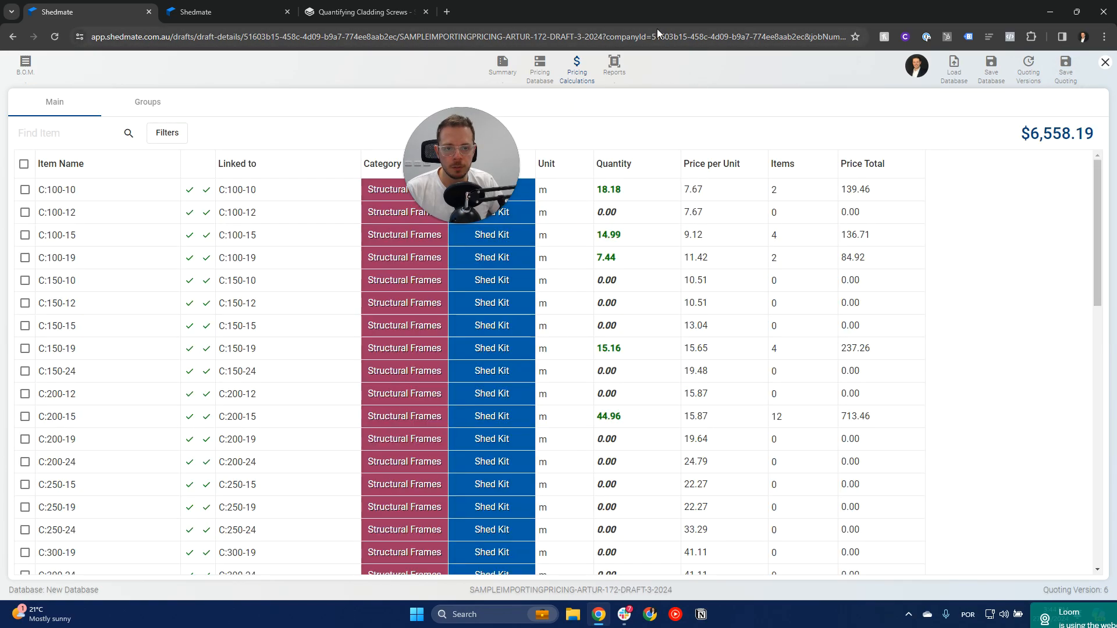
click(657, 34)
key(Return)
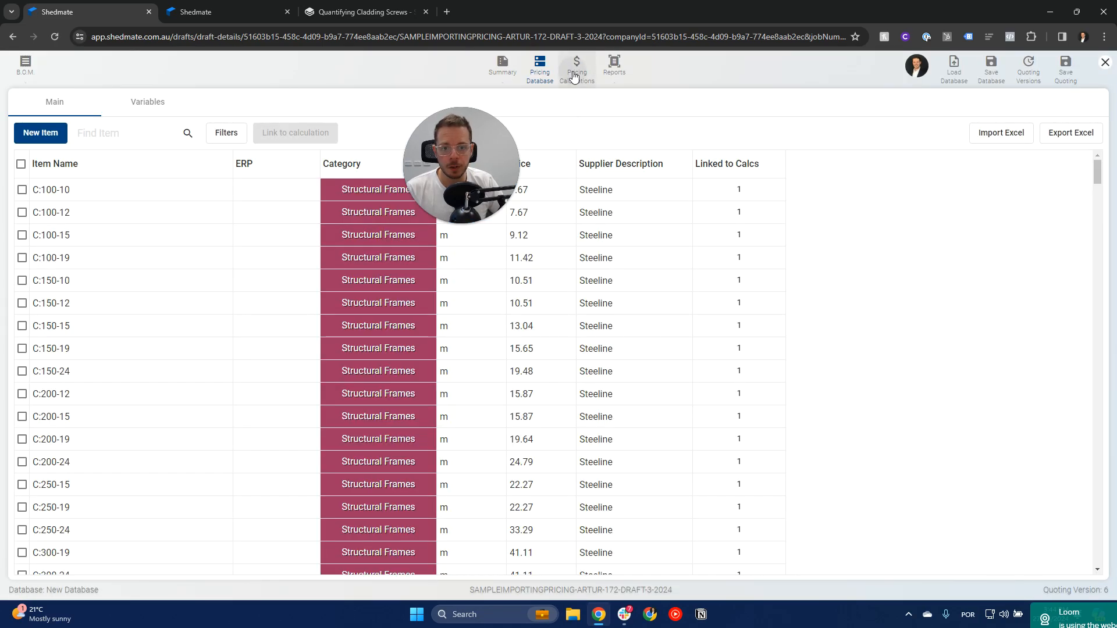
click(573, 76)
drag(1097, 272, 1099, 529)
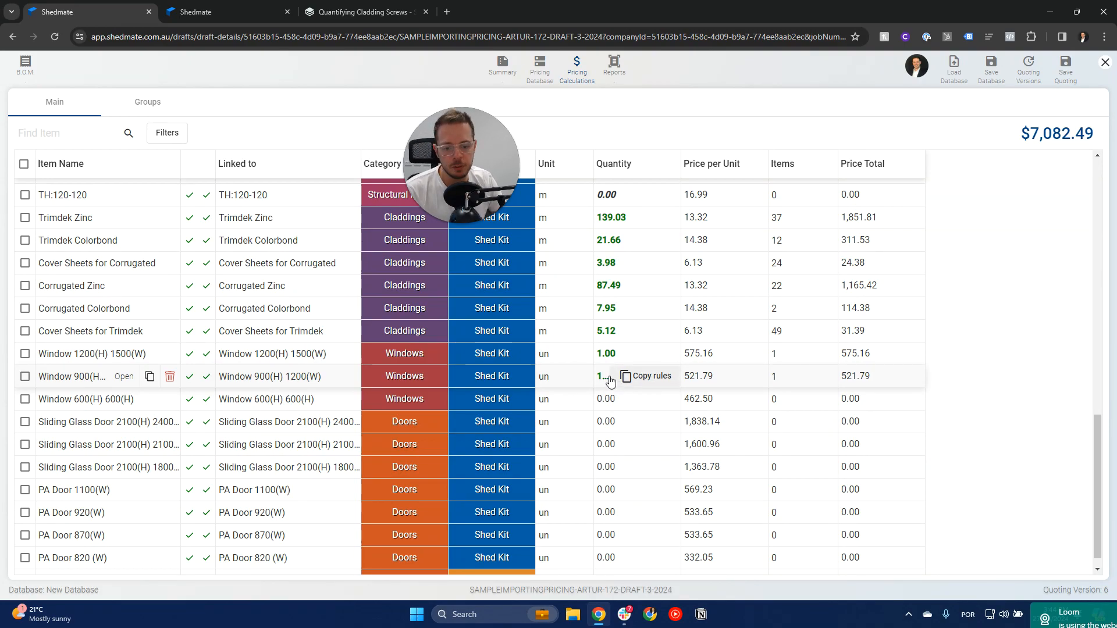
Step: Check the width and height of the smallest side wall window in the shed model
key(ctrl+Tab)
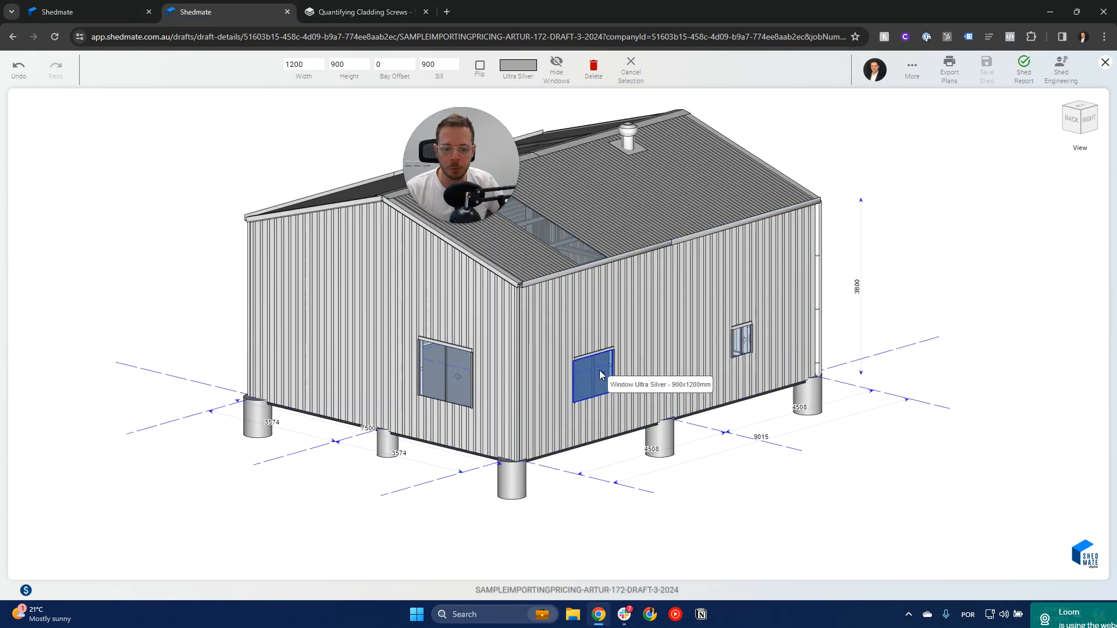
click(740, 340)
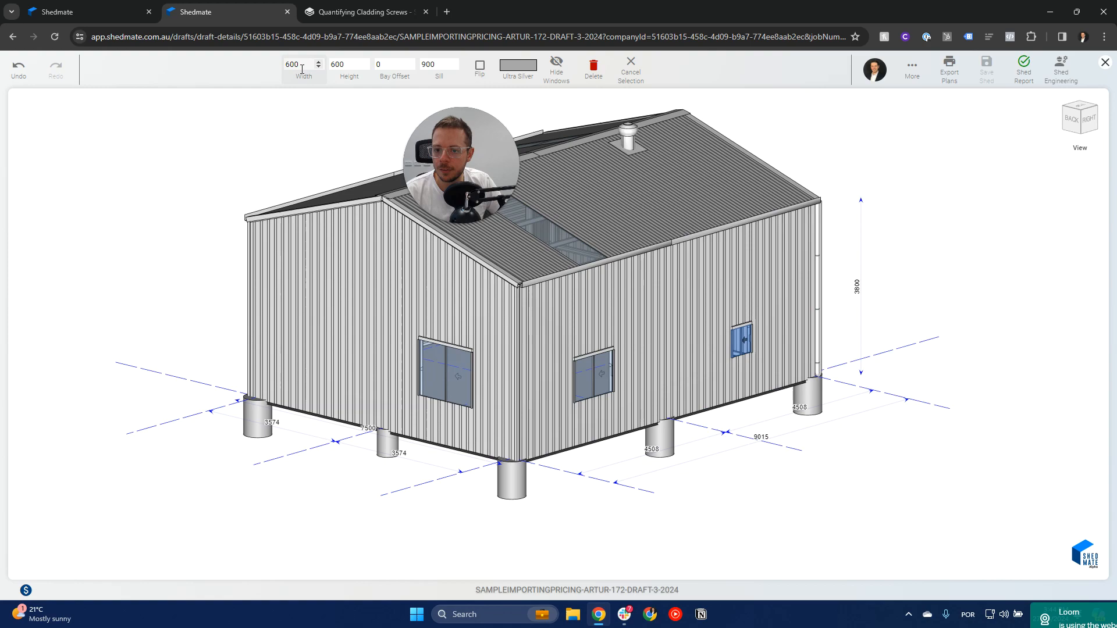
click(79, 7)
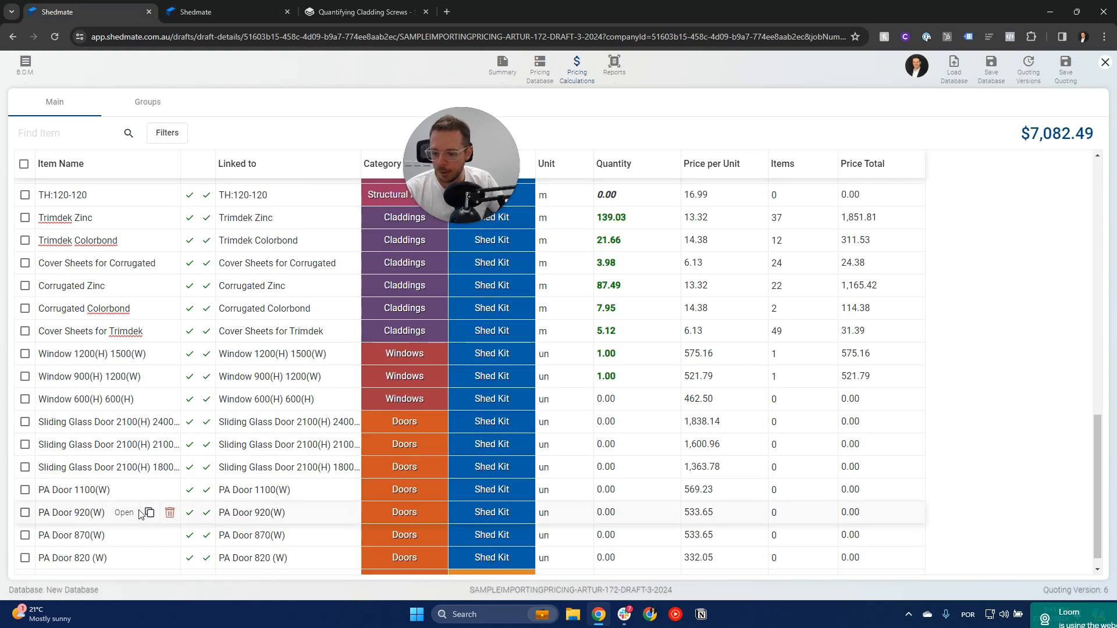
Step: Copy the rules from the Window 900(H) 1200(W) item and paste them into the Window 600(H) 600(H) item
click(124, 399)
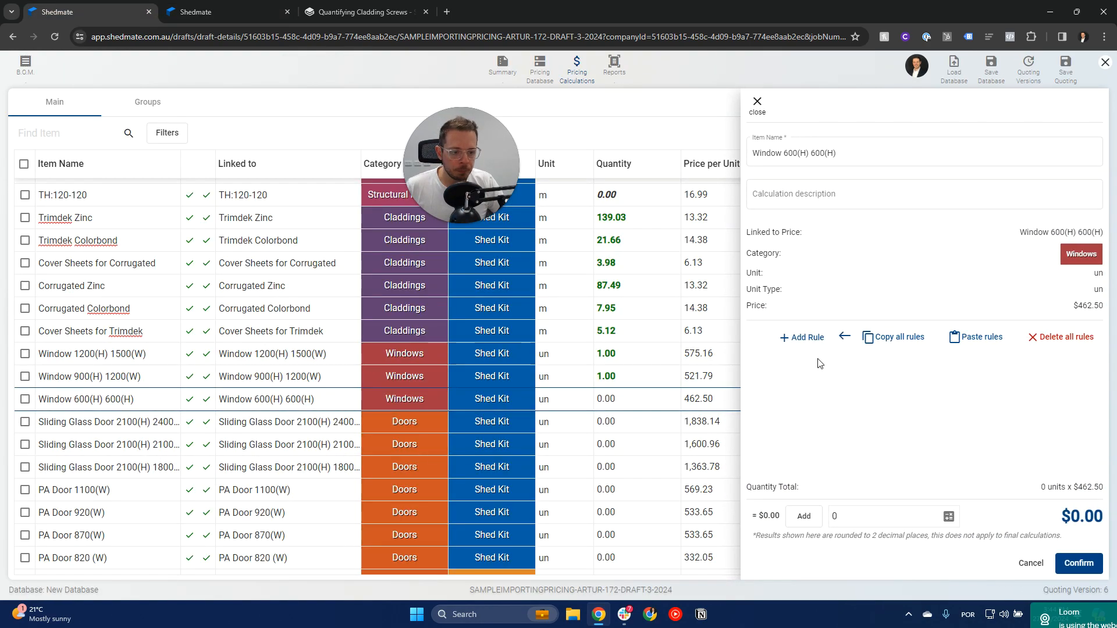
click(646, 399)
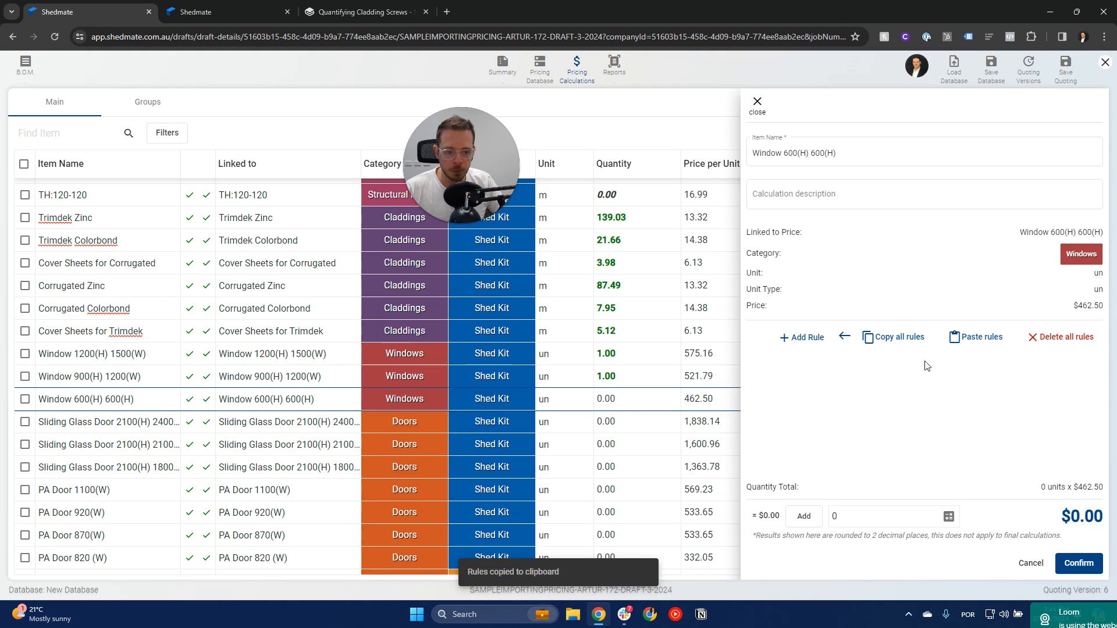
click(976, 342)
Step: Set the pasted rule's height and width values to 600 and confirm the item
double_click(992, 387)
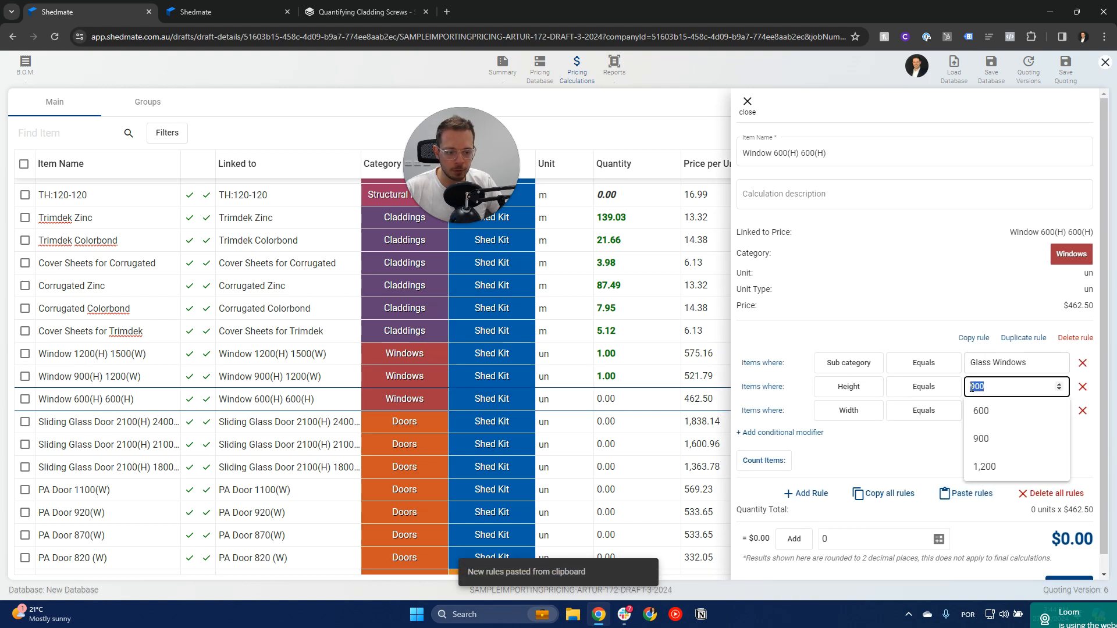
click(982, 413)
click(996, 412)
click(994, 436)
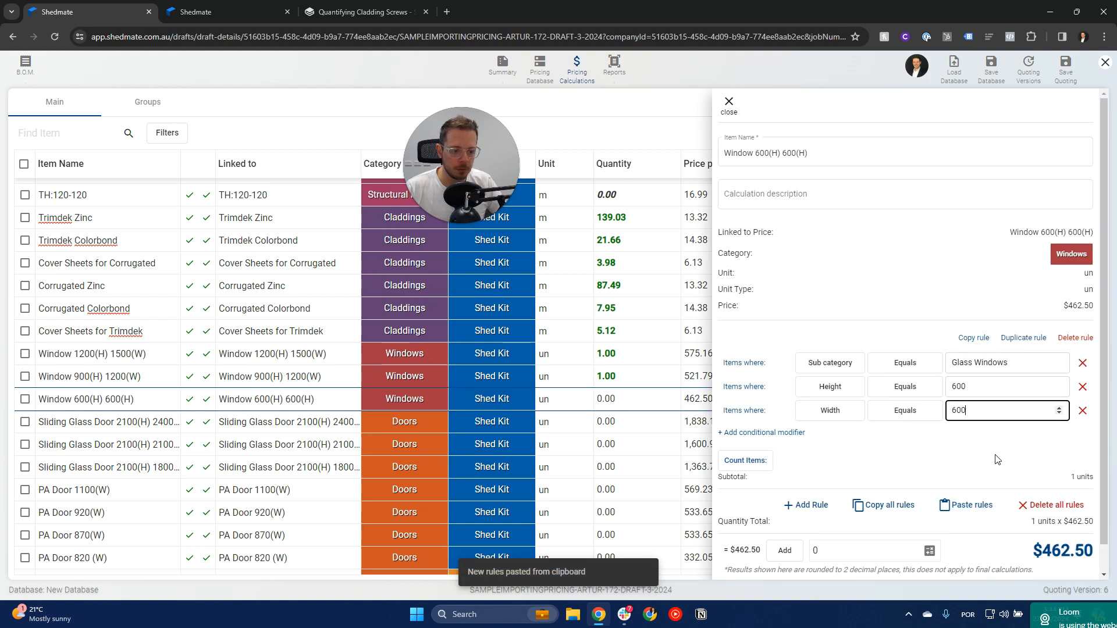
scroll(1047, 512, down, 2)
click(1062, 569)
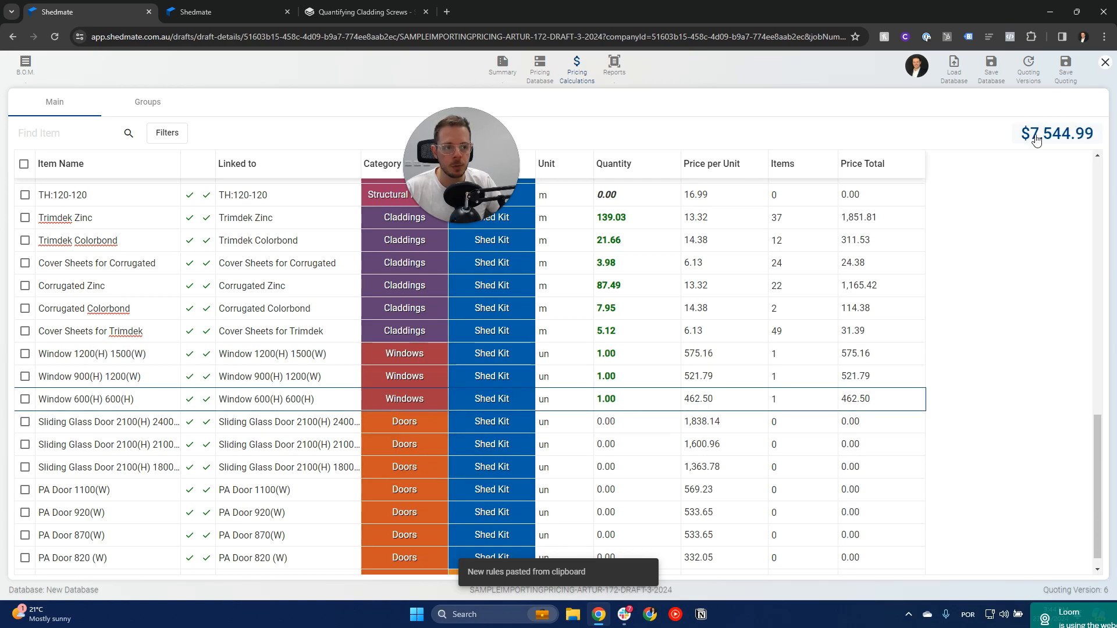
Step: Open the total price's 3D overview and inspect the quantified items and the not quantified items of the shed
click(1056, 133)
scroll(551, 355, up, 4)
drag(585, 386, 427, 391)
middle_drag(573, 344, 466, 356)
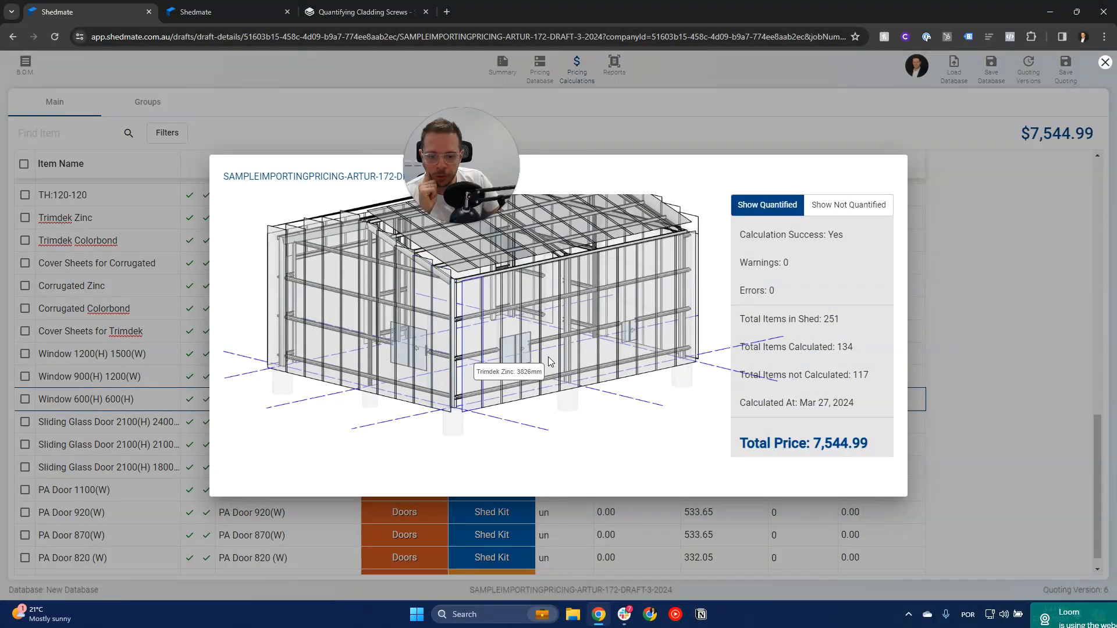
click(825, 205)
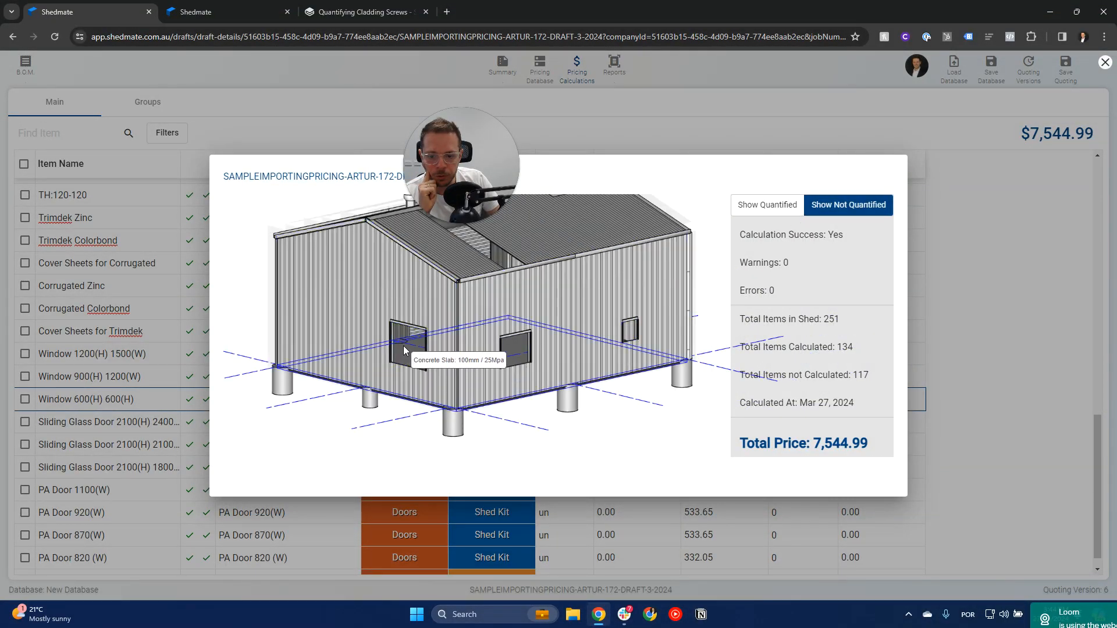
click(994, 285)
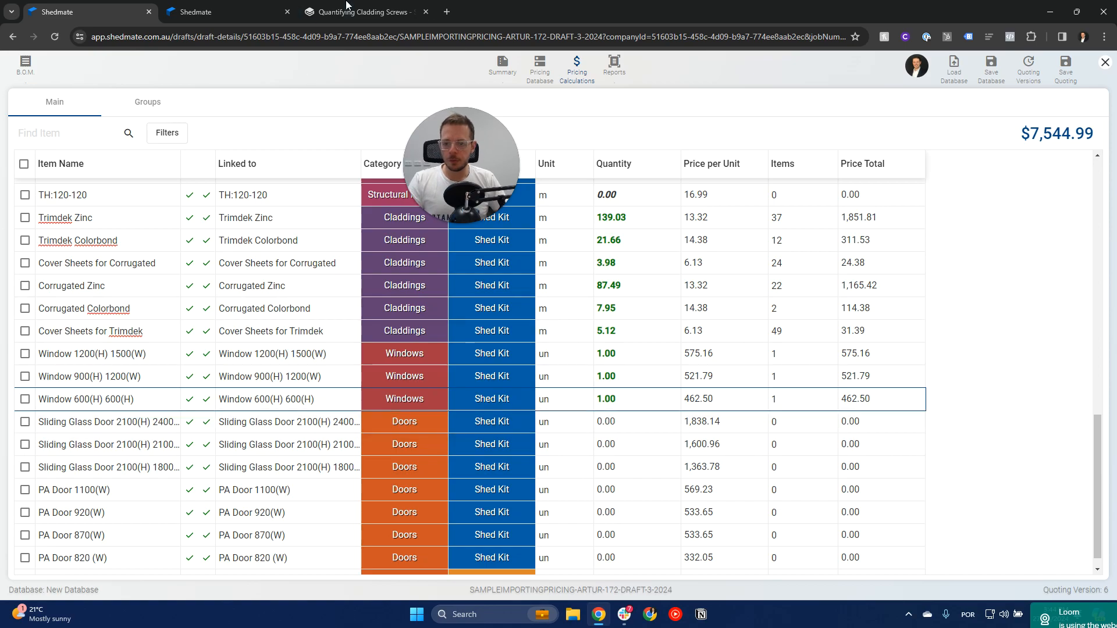
Step: Add three glass doors to the shed model, two on the end wall and one on the adjacent side wall
click(243, 9)
drag(425, 482, 452, 494)
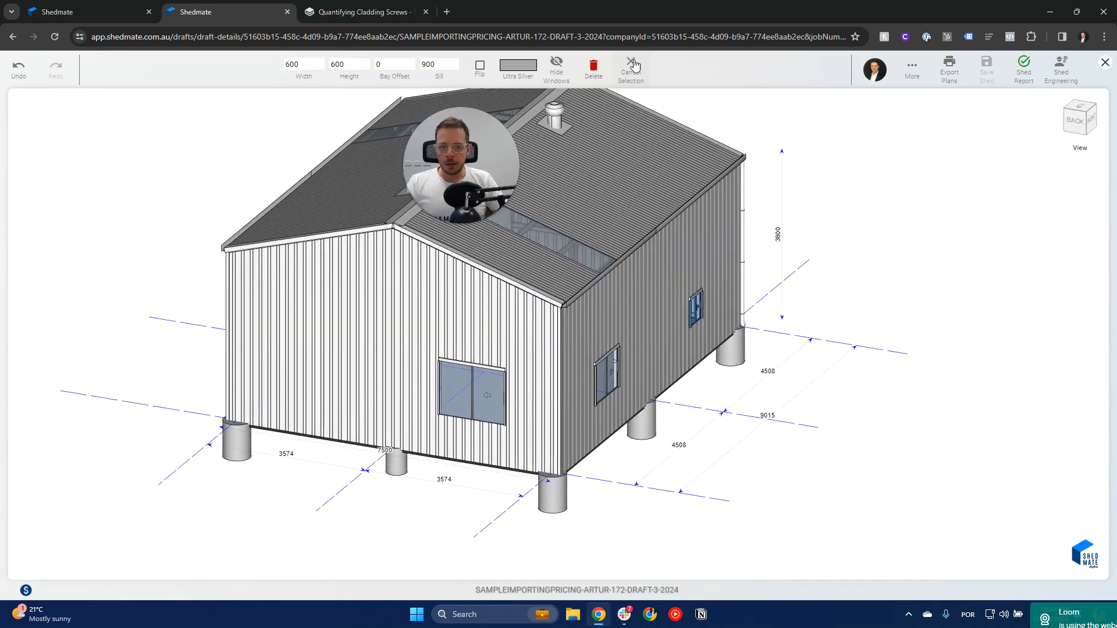
click(633, 65)
click(263, 78)
mouse_move(267, 106)
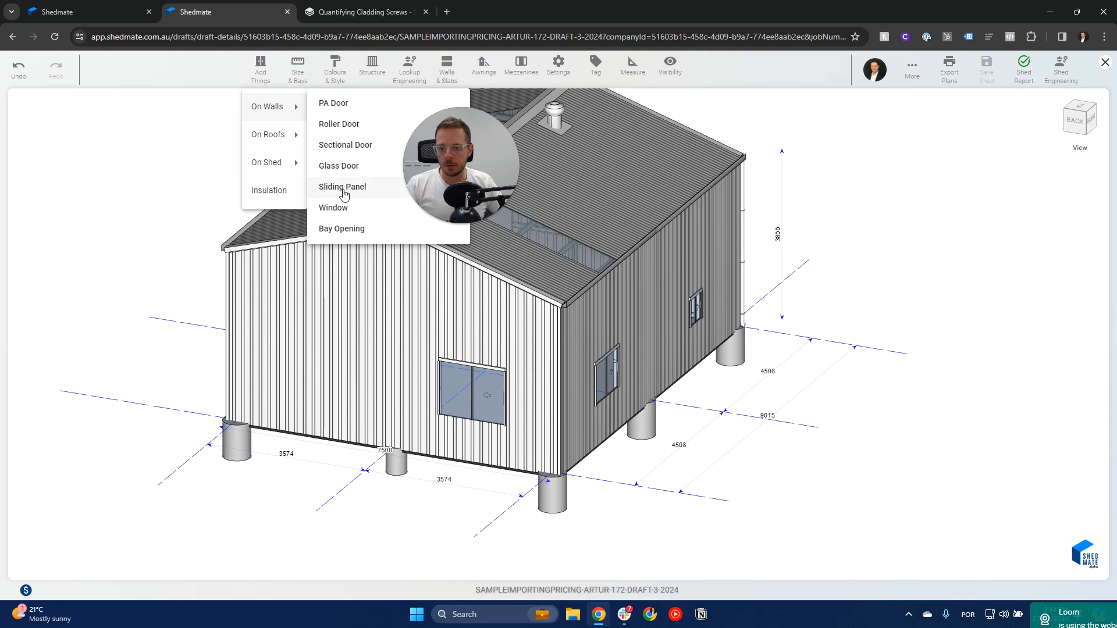
click(340, 165)
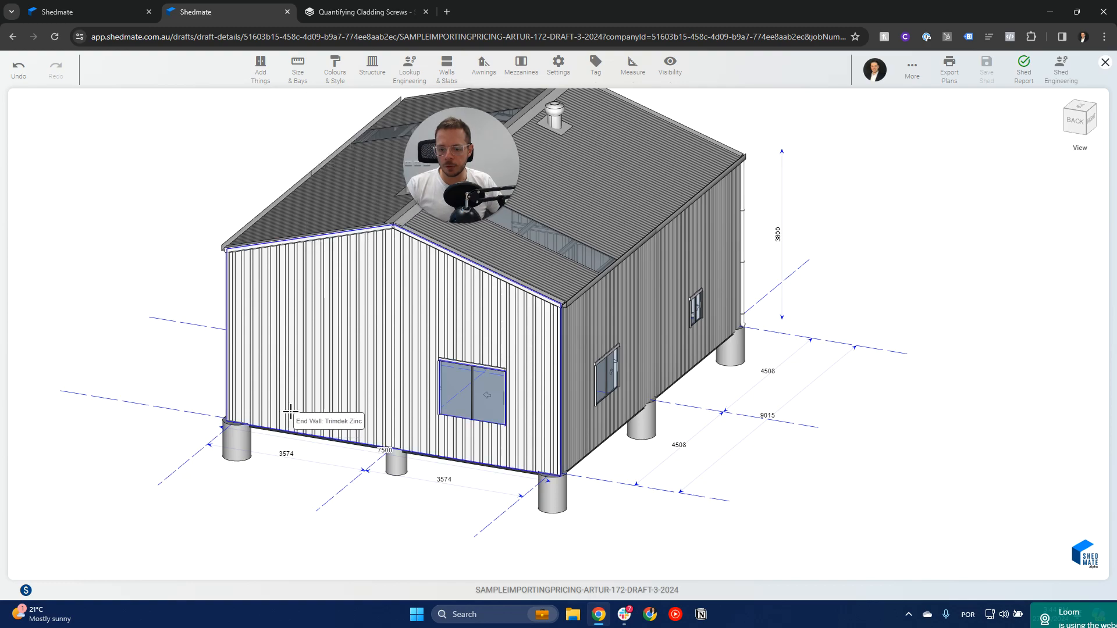
click(291, 412)
click(500, 408)
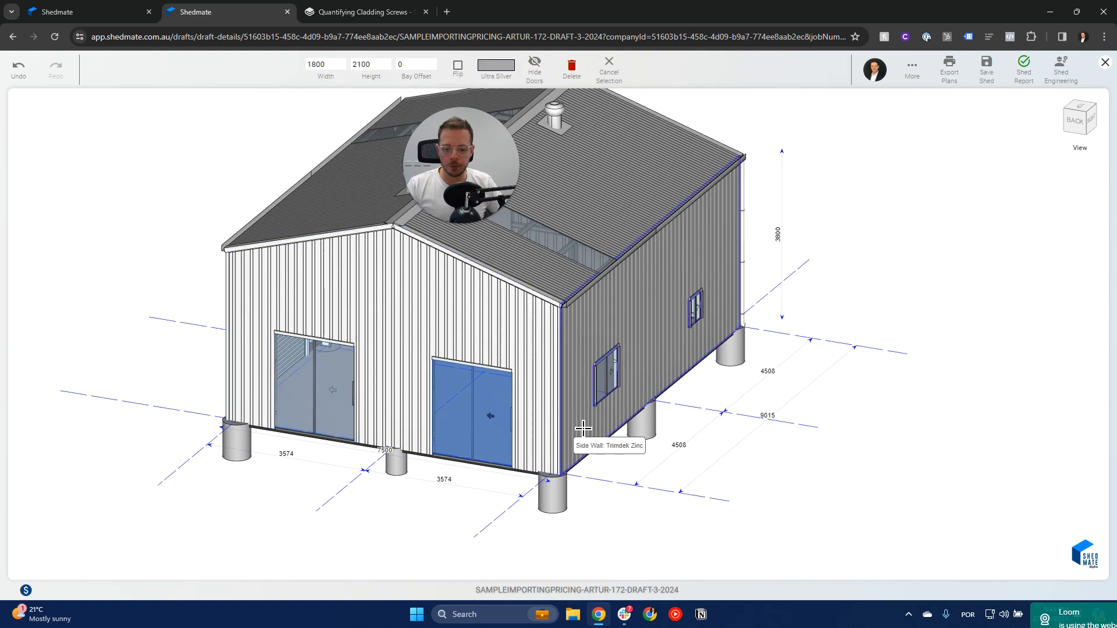
click(610, 387)
Step: Widen the Item Name column in the pricing calculations to read the full sliding glass door sizes
click(105, 12)
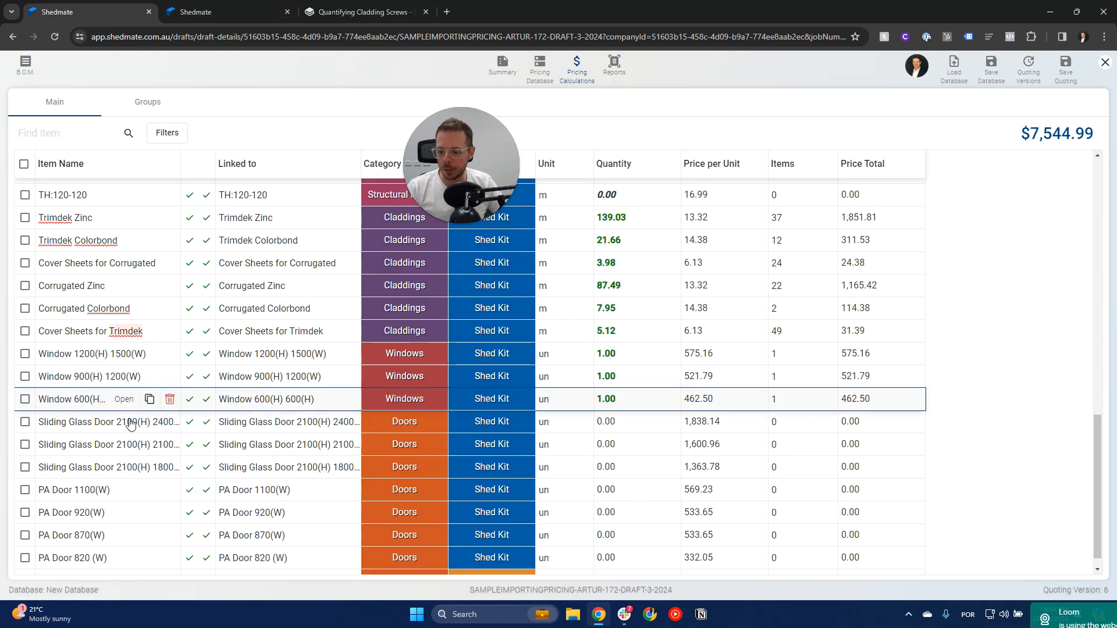
drag(184, 161, 253, 163)
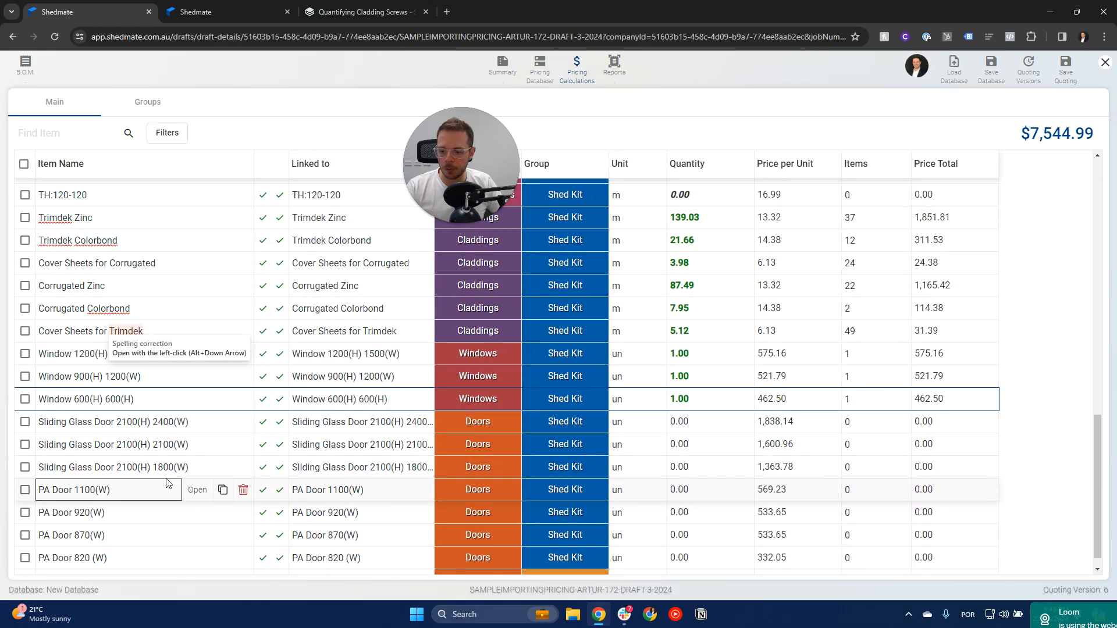
Step: Set the end wall glass door nearest the side wall to 2100 wide and the side wall glass door to 2400, and save the shed
click(205, 24)
click(326, 395)
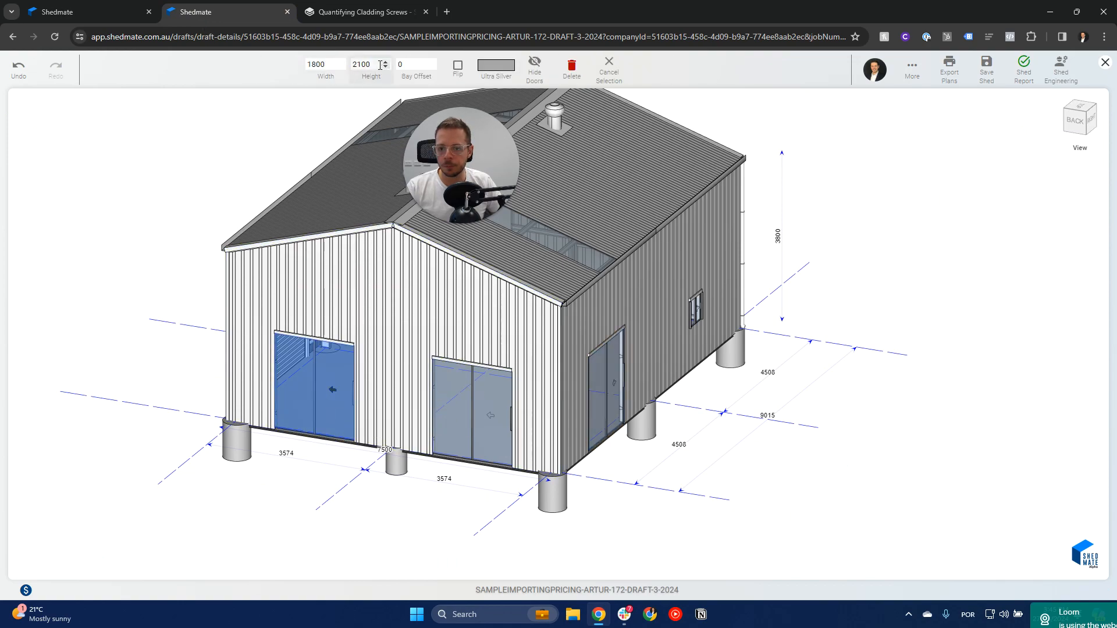
click(476, 400)
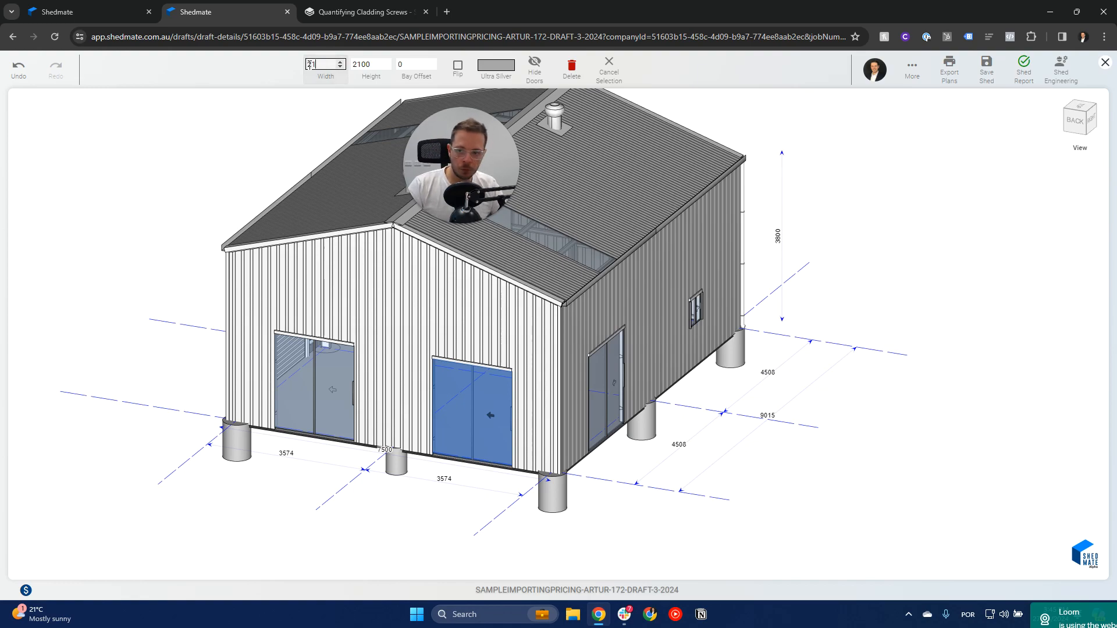
click(609, 406)
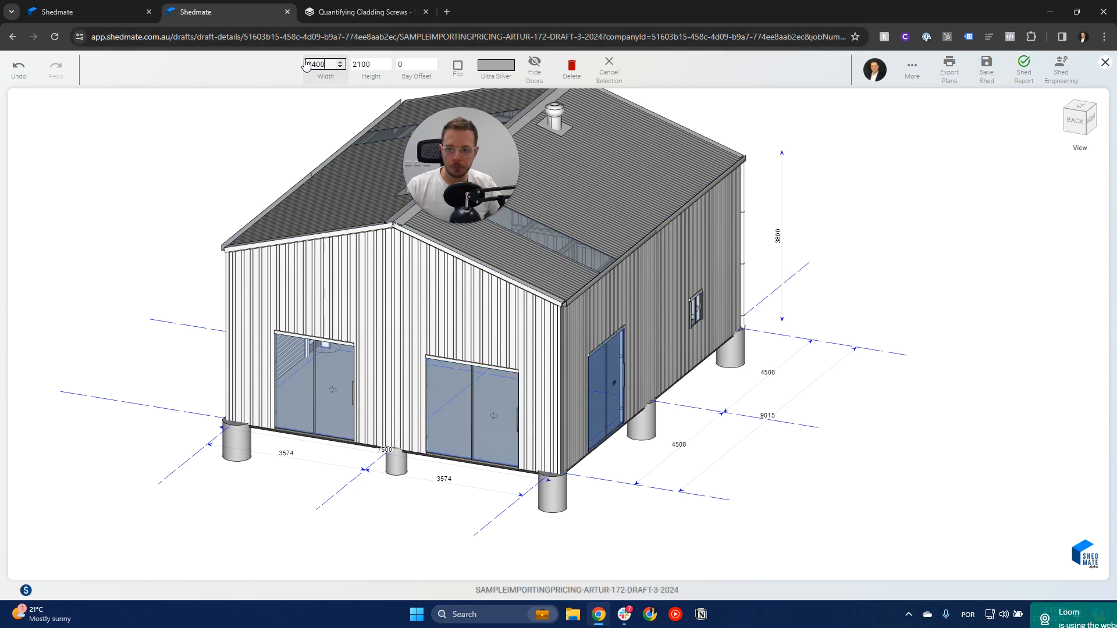
drag(871, 448, 837, 442)
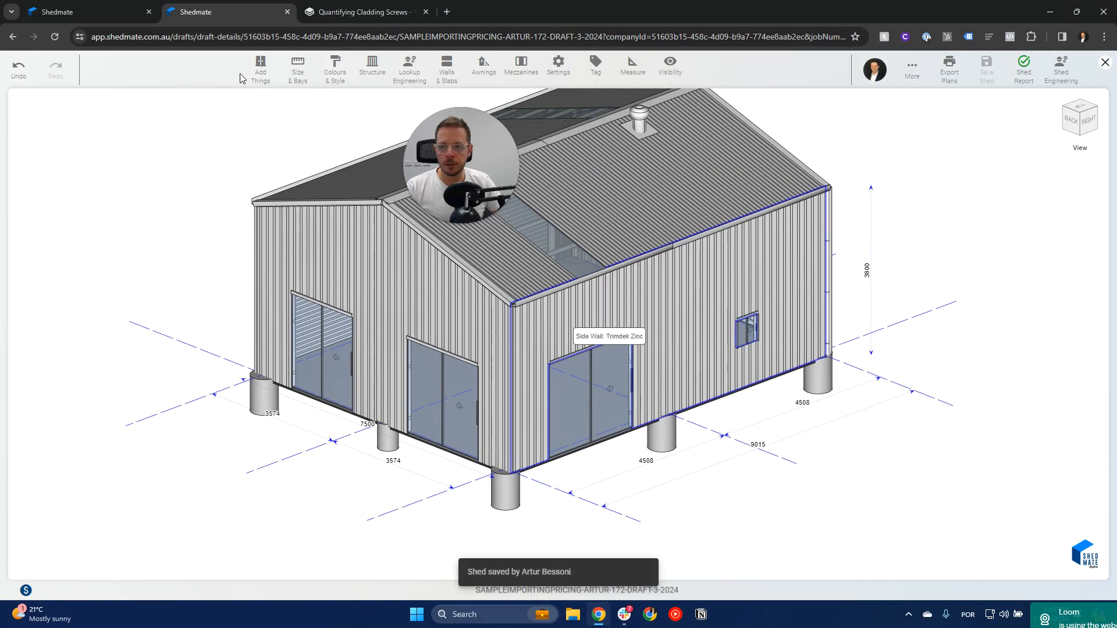
Step: Save the quoting and reload the pricing calculations so they include the new glass doors
click(81, 12)
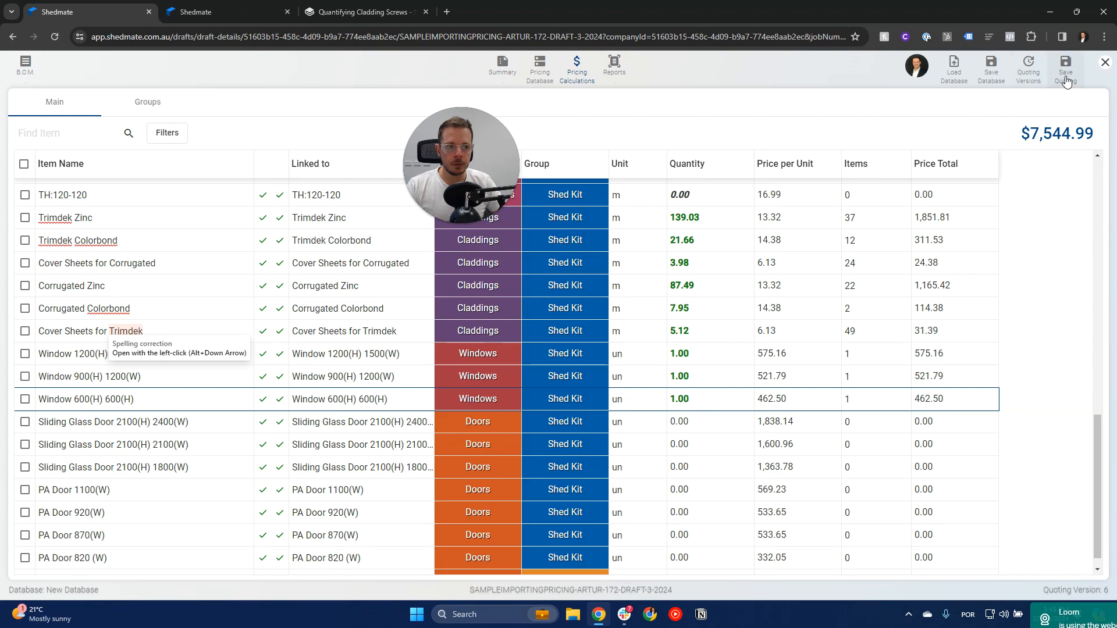
click(1066, 78)
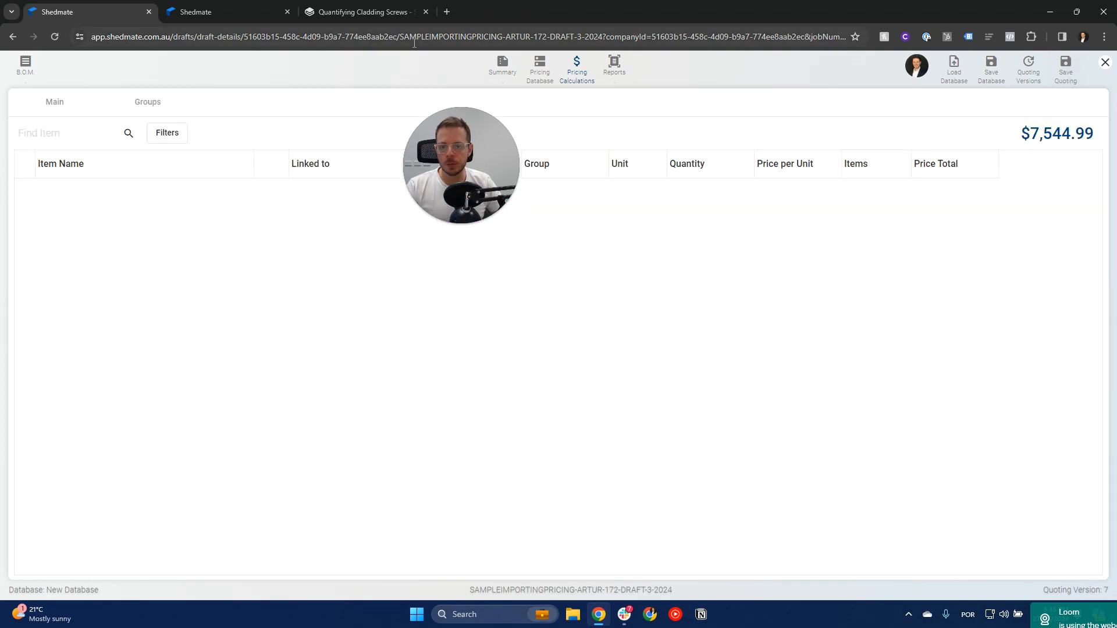
click(414, 42)
key(Return)
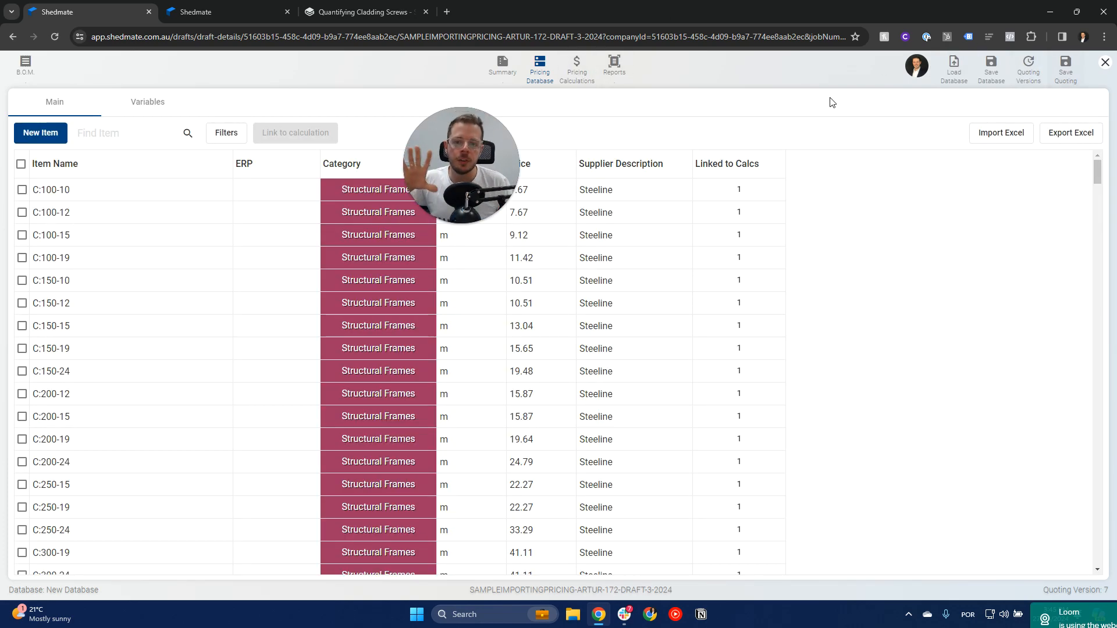
click(579, 73)
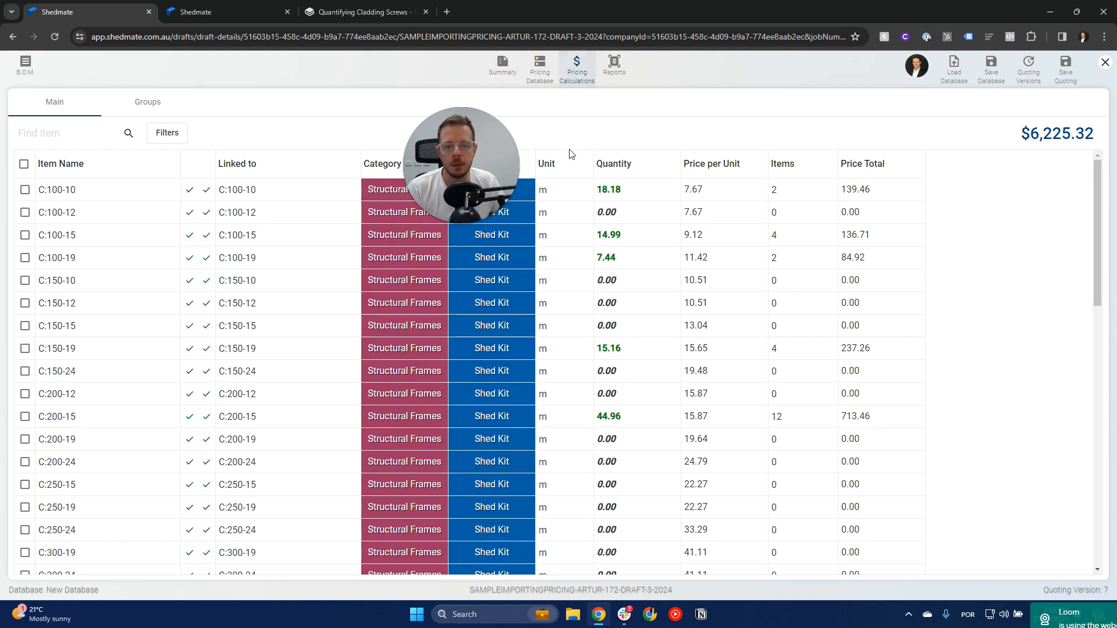
scroll(268, 442, down, 20)
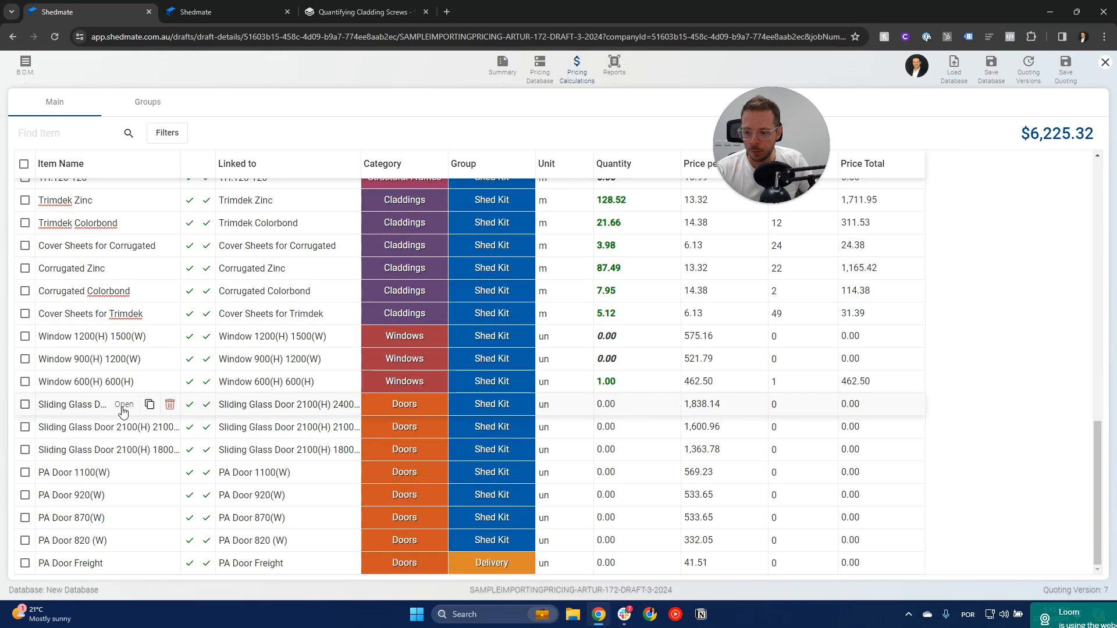
Step: Add a rule to the Sliding Glass Door 2100(H) 2400(W) item that counts items where Sub category equals Glass Doors
click(124, 406)
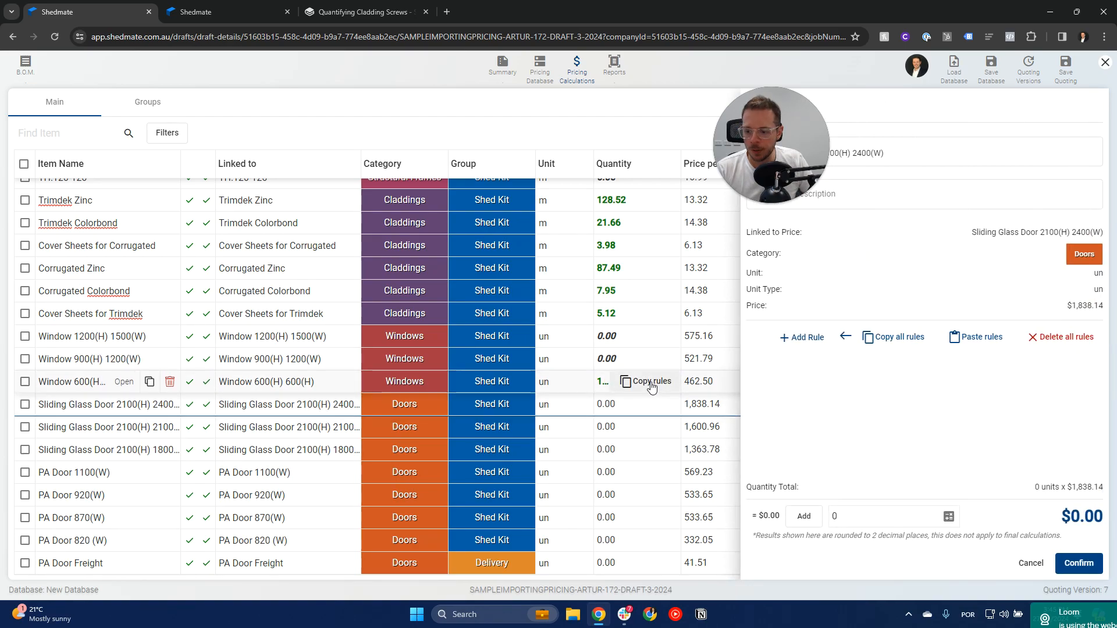
click(652, 381)
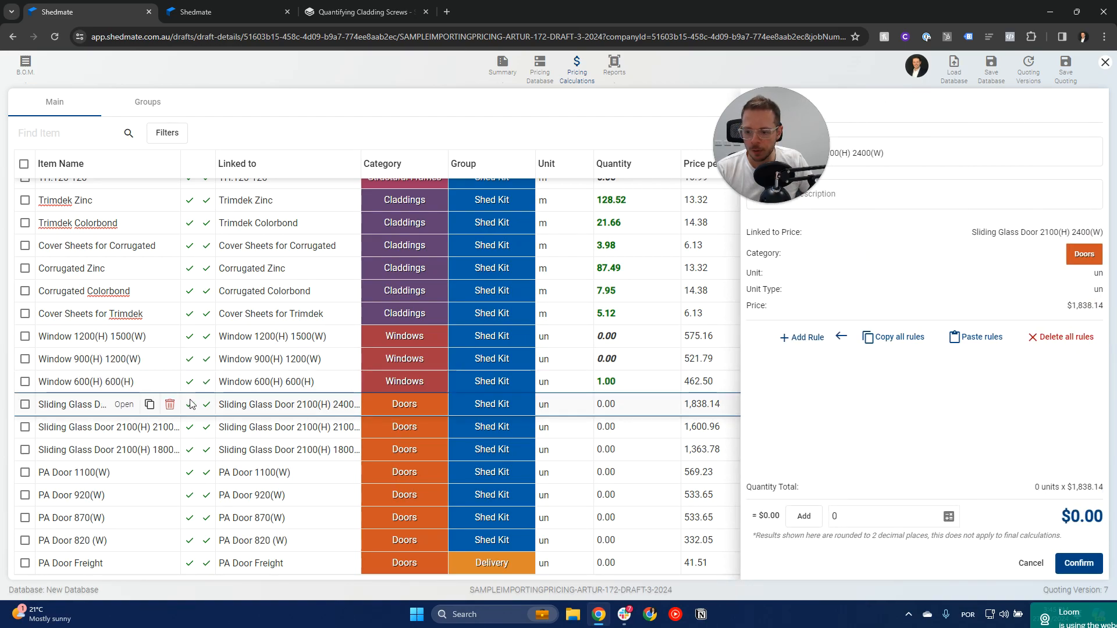
click(801, 337)
click(843, 366)
click(869, 392)
click(929, 366)
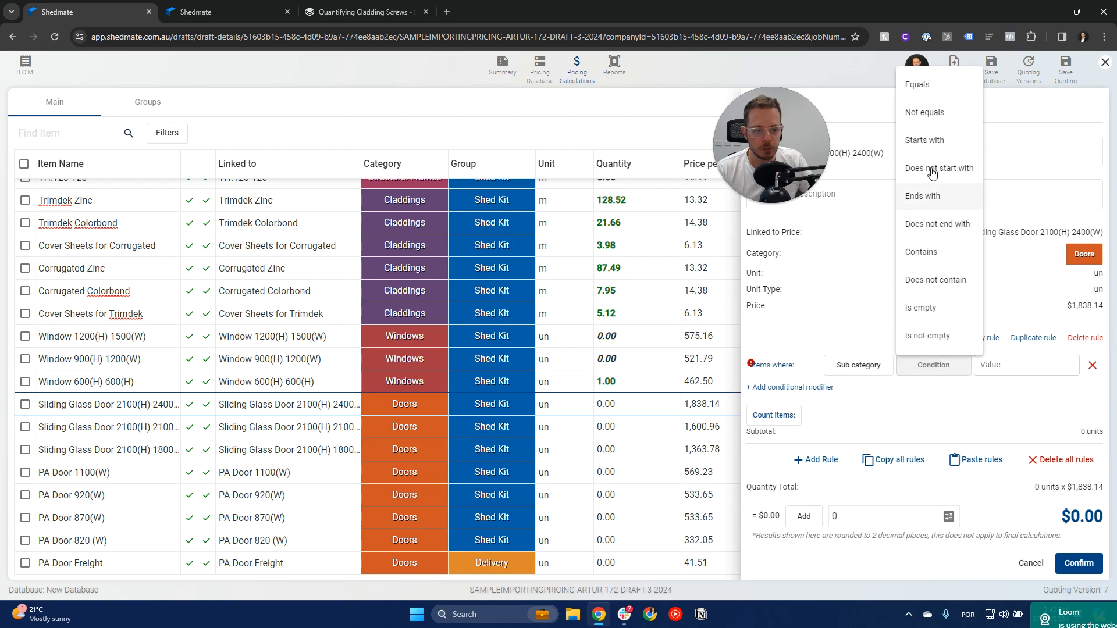
click(934, 86)
click(993, 364)
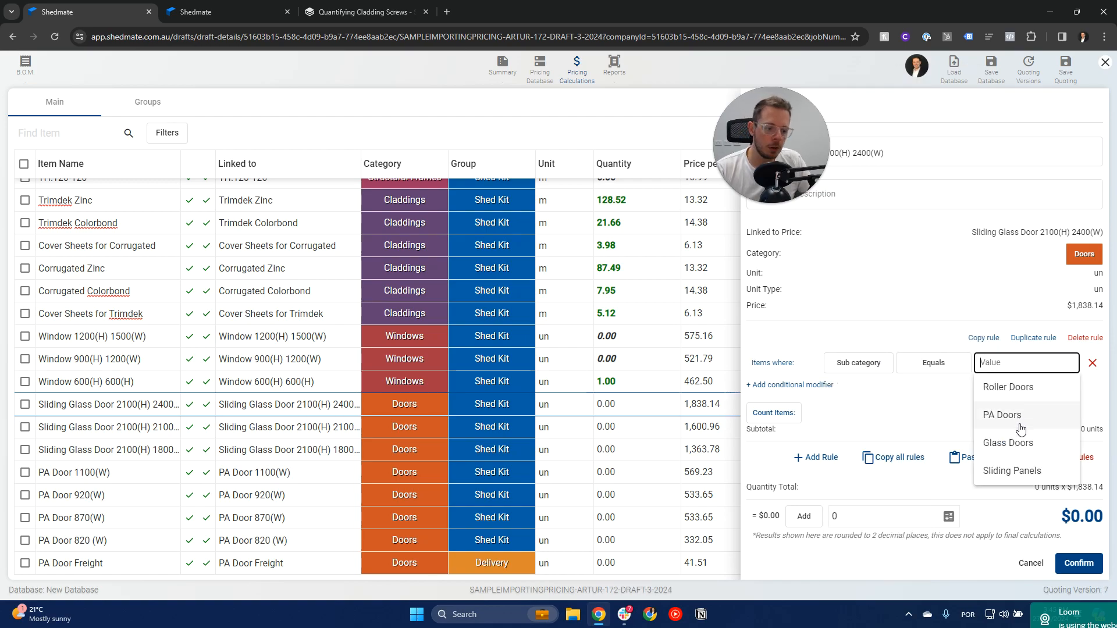
click(1012, 444)
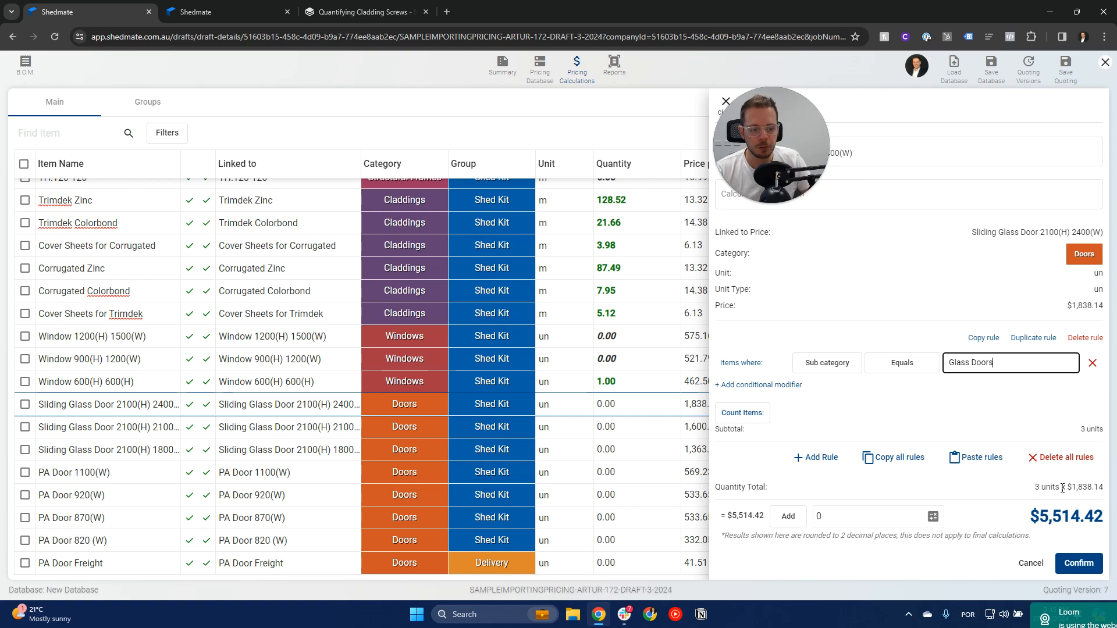
Step: Add a condition to the 2400-wide sliding glass door rule where Height equals 2100
click(777, 385)
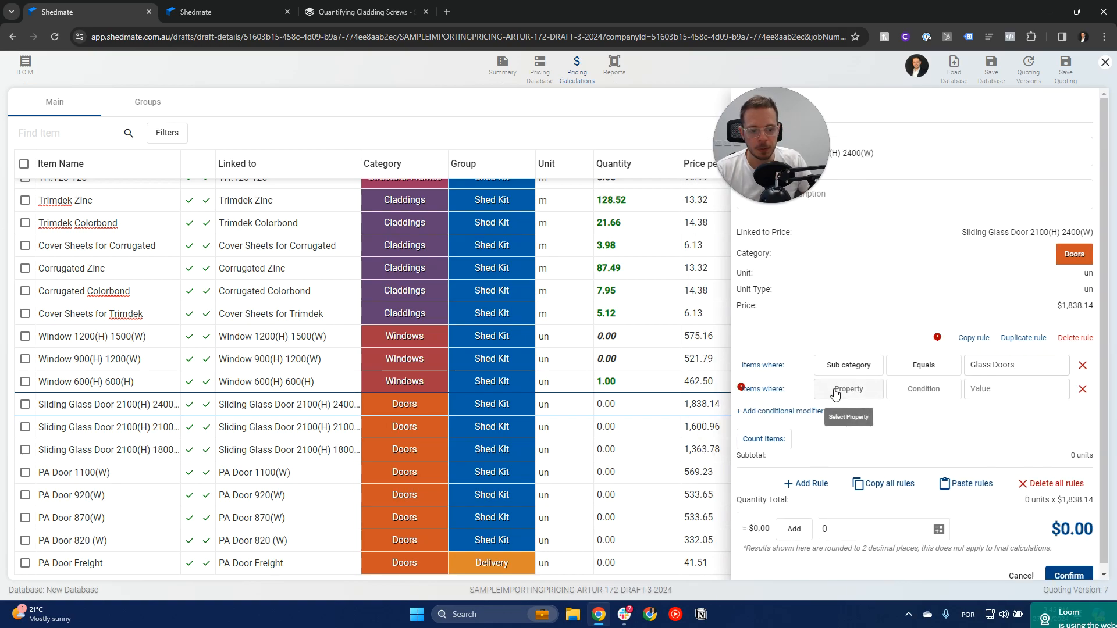
click(835, 394)
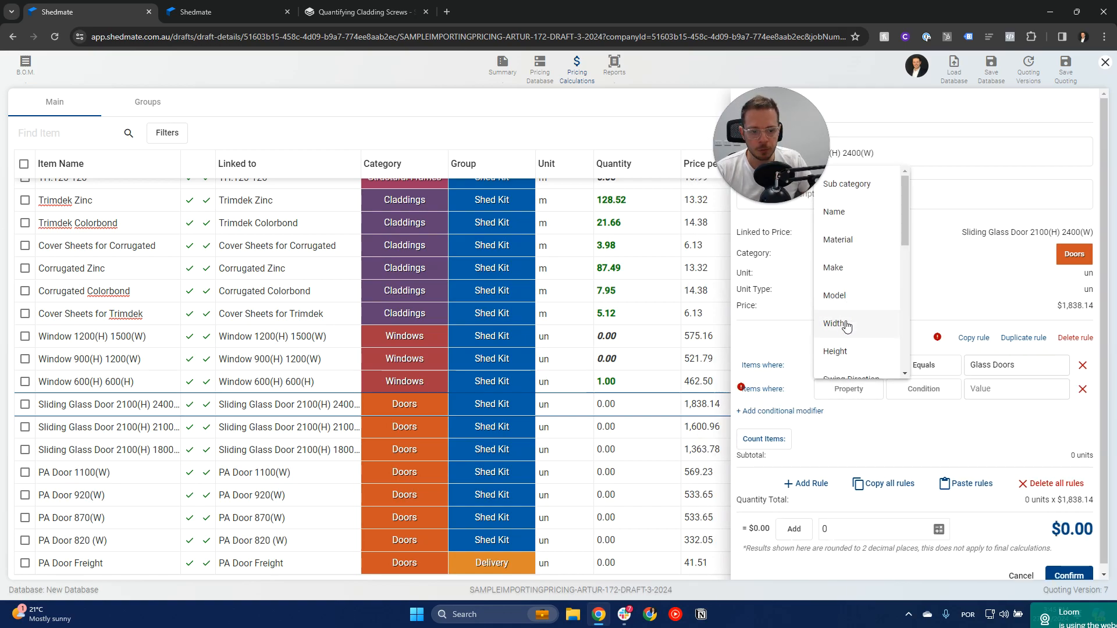
click(846, 352)
click(923, 389)
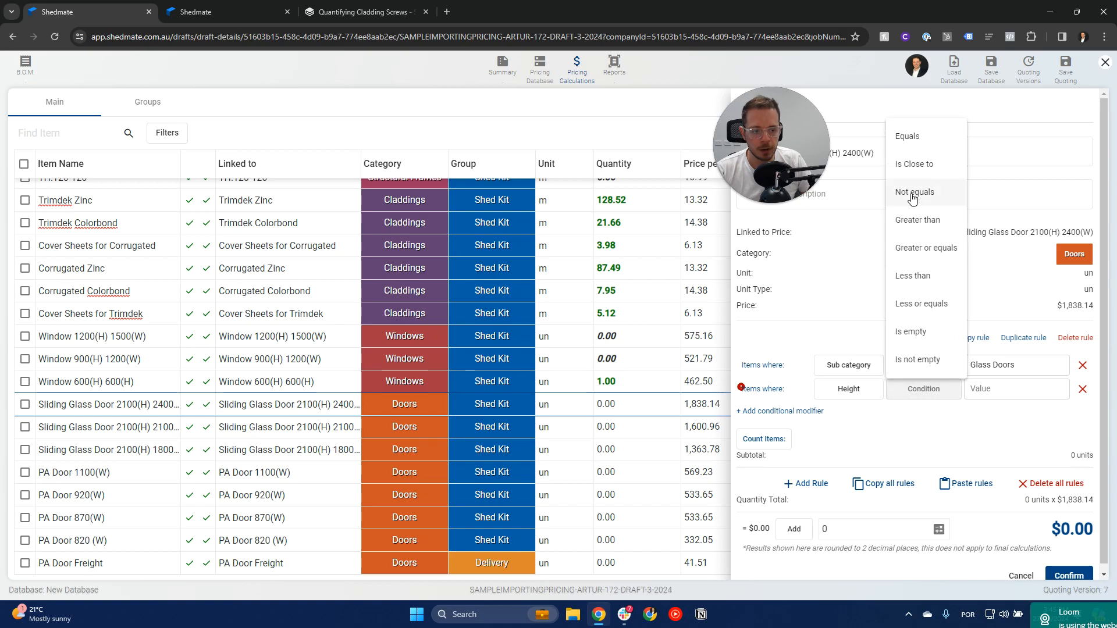
click(909, 140)
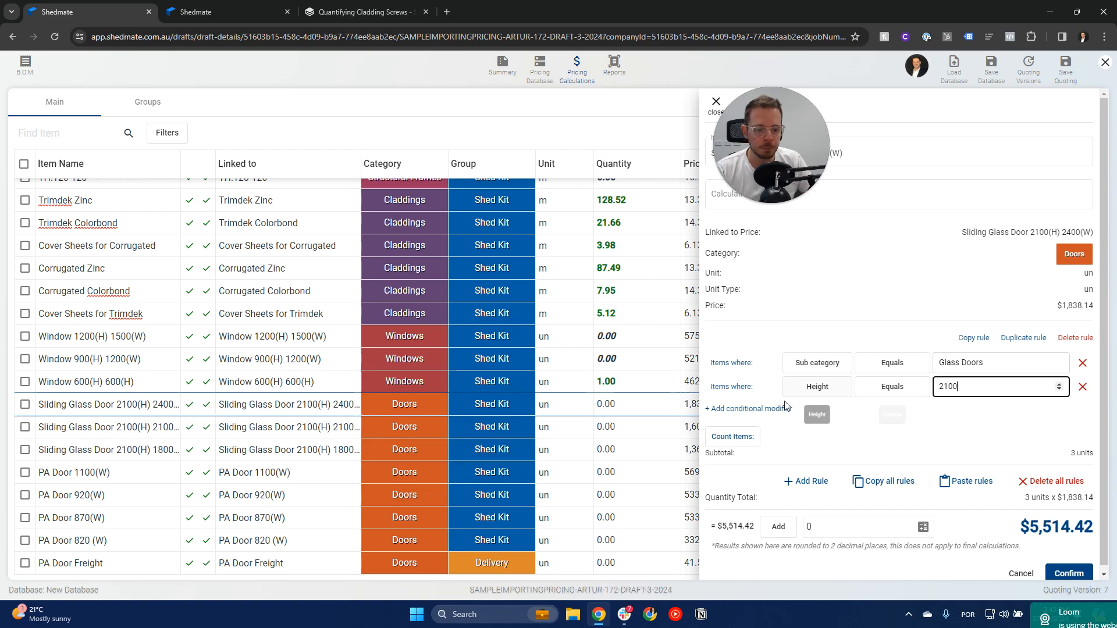
Step: Add another condition where Width equals 2400 and confirm the sliding glass door rule
click(756, 409)
click(839, 411)
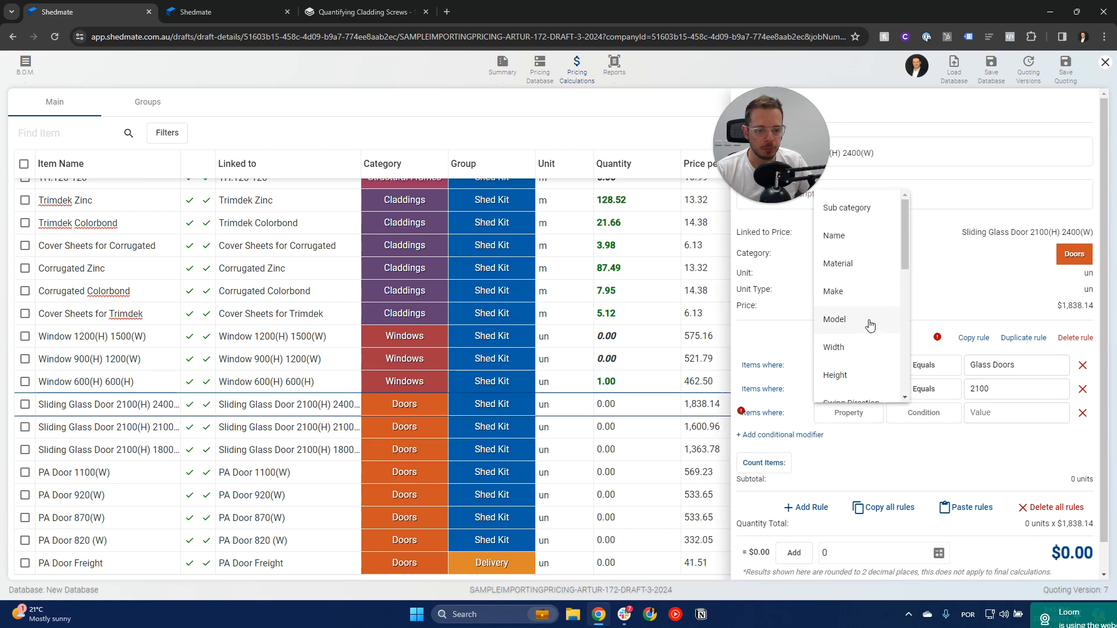
click(848, 347)
click(925, 413)
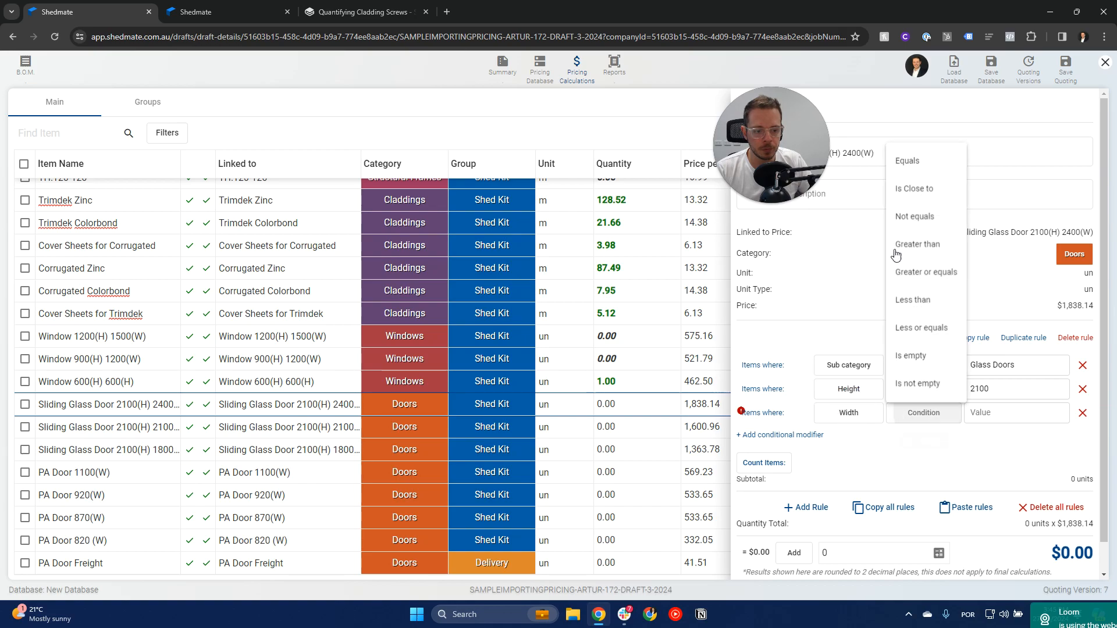
click(908, 166)
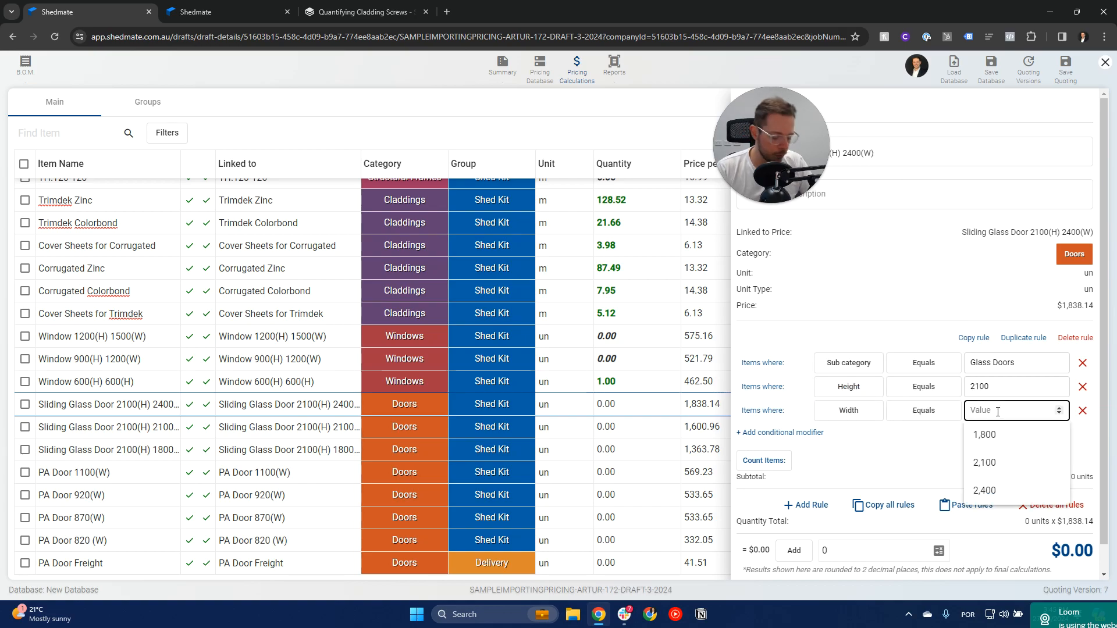
click(984, 490)
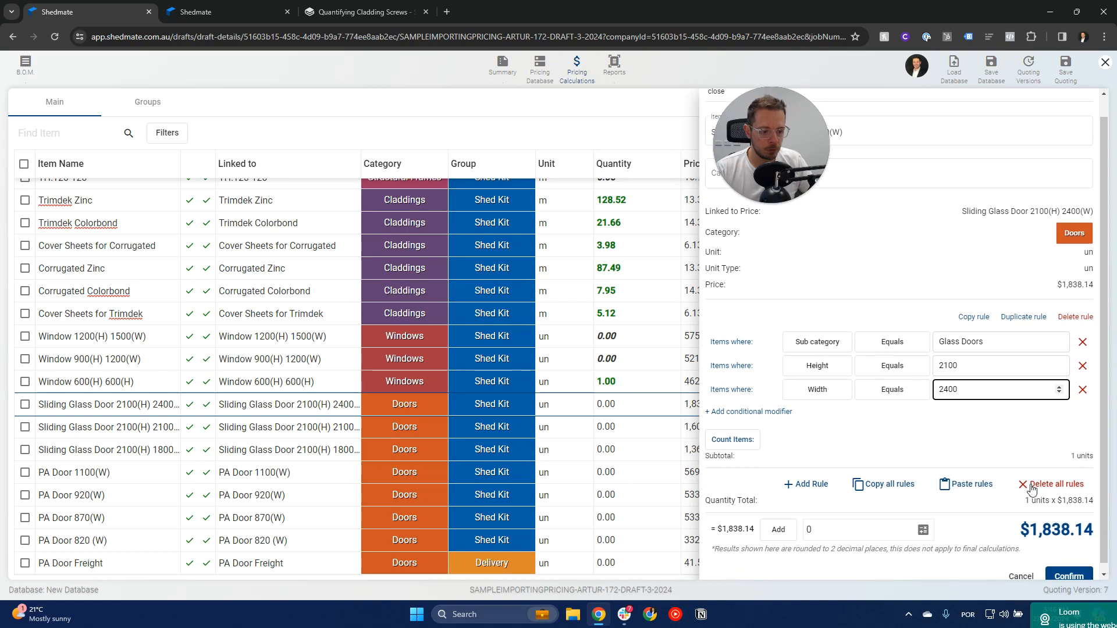
click(1068, 569)
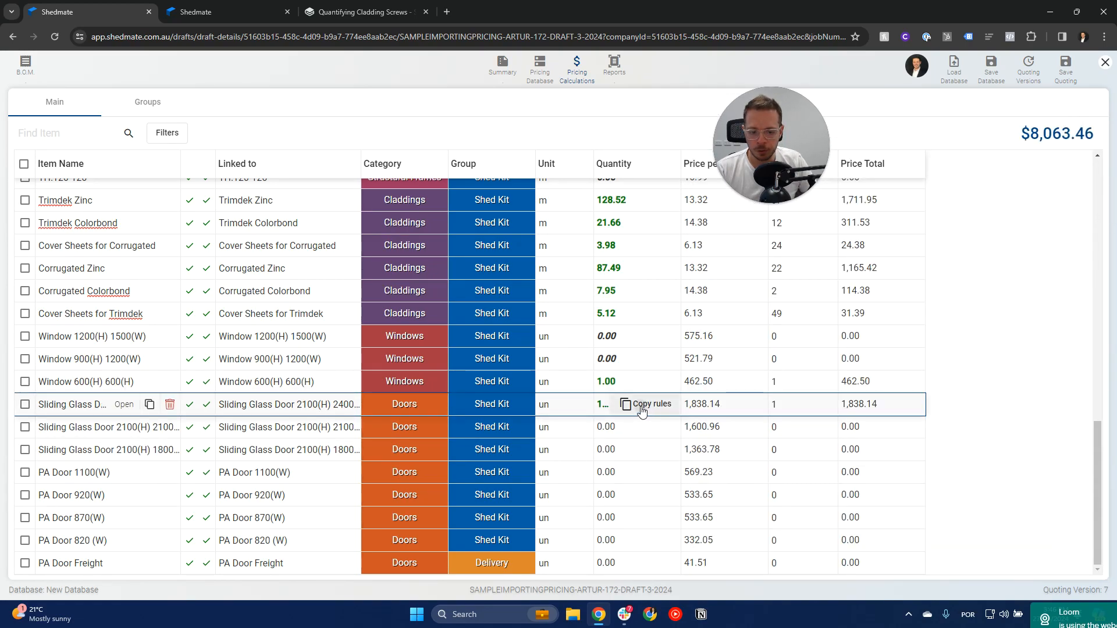
Step: Copy the finished rules to the Sliding Glass Door 2100(H) 2100(W) item, set their width value to 2100 and confirm
click(149, 403)
click(123, 428)
click(981, 342)
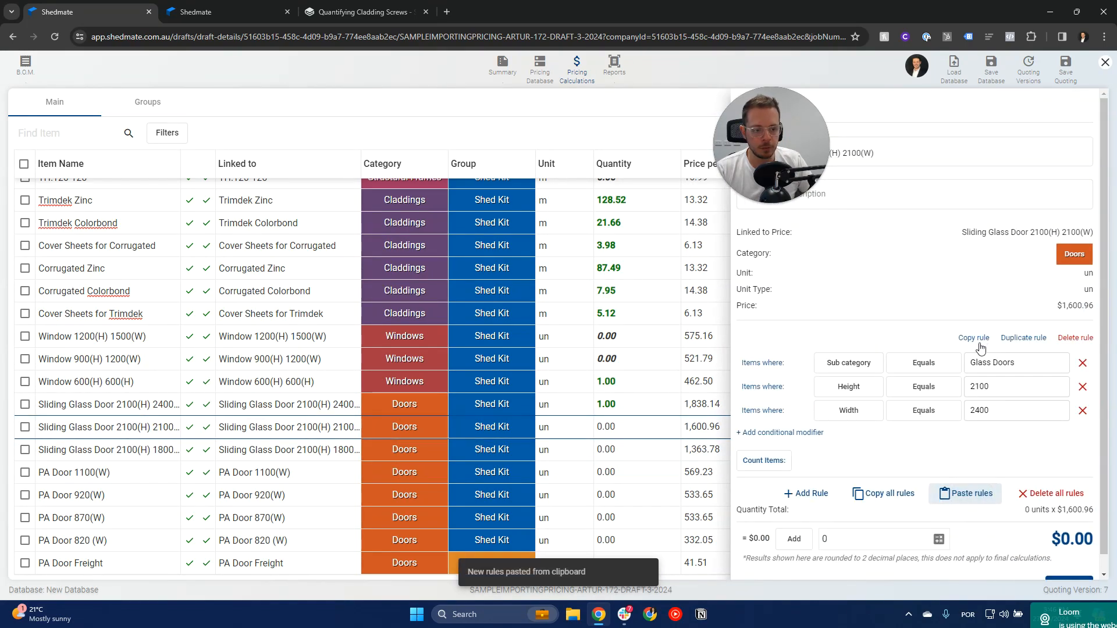
click(993, 410)
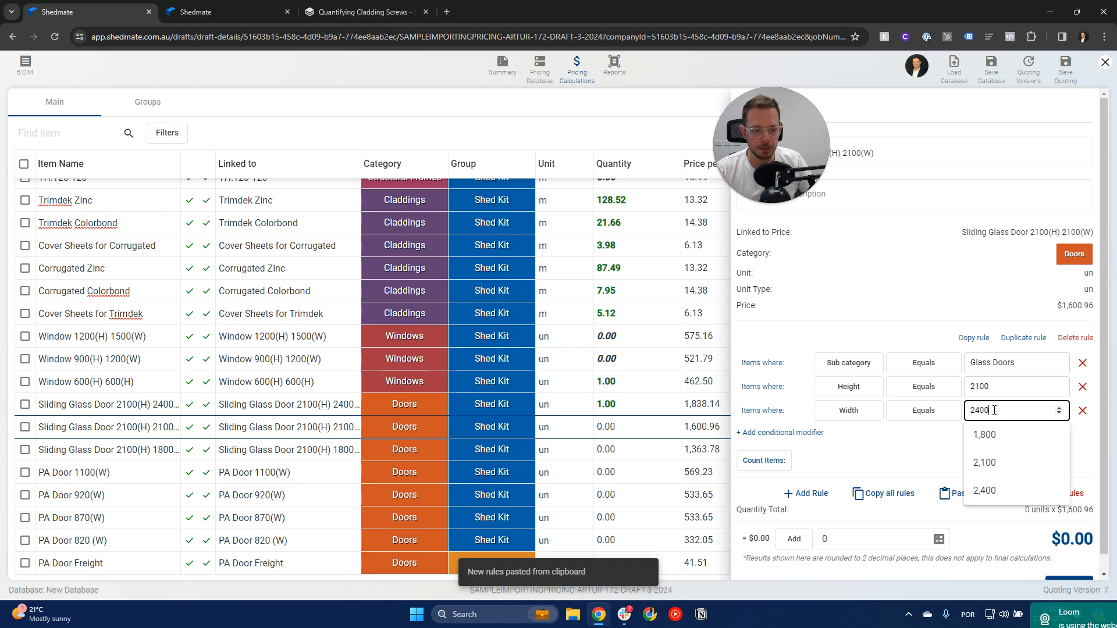
click(983, 461)
click(1068, 569)
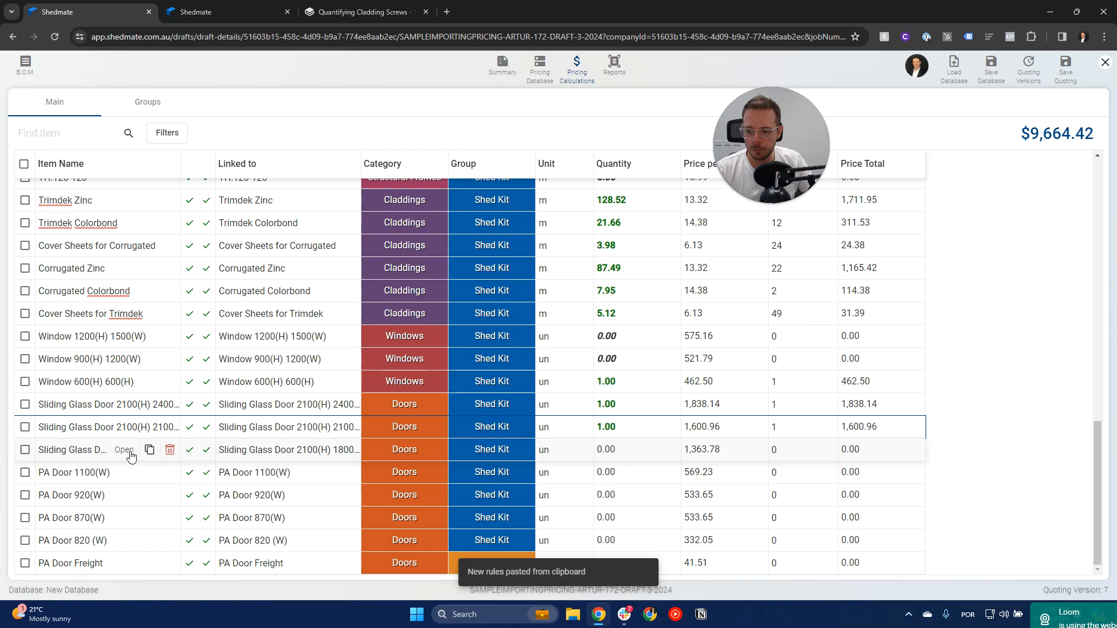
Step: Paste the rules into the Sliding Glass Door 2100(H) 1800(W) item, set their width value to 1800 and confirm
click(129, 453)
click(979, 341)
click(996, 410)
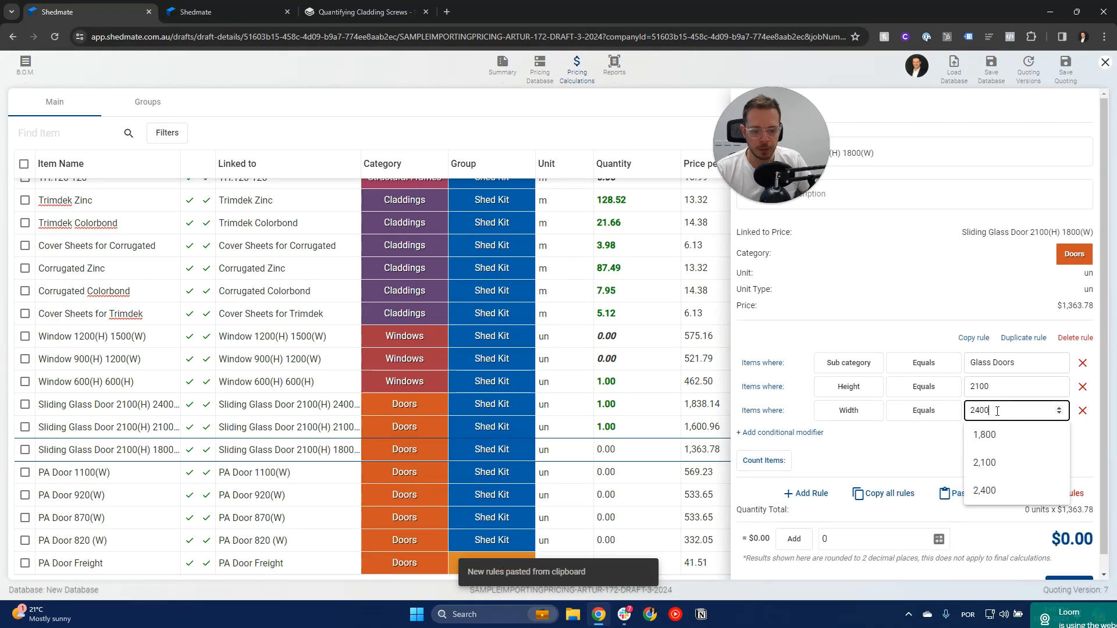
click(985, 435)
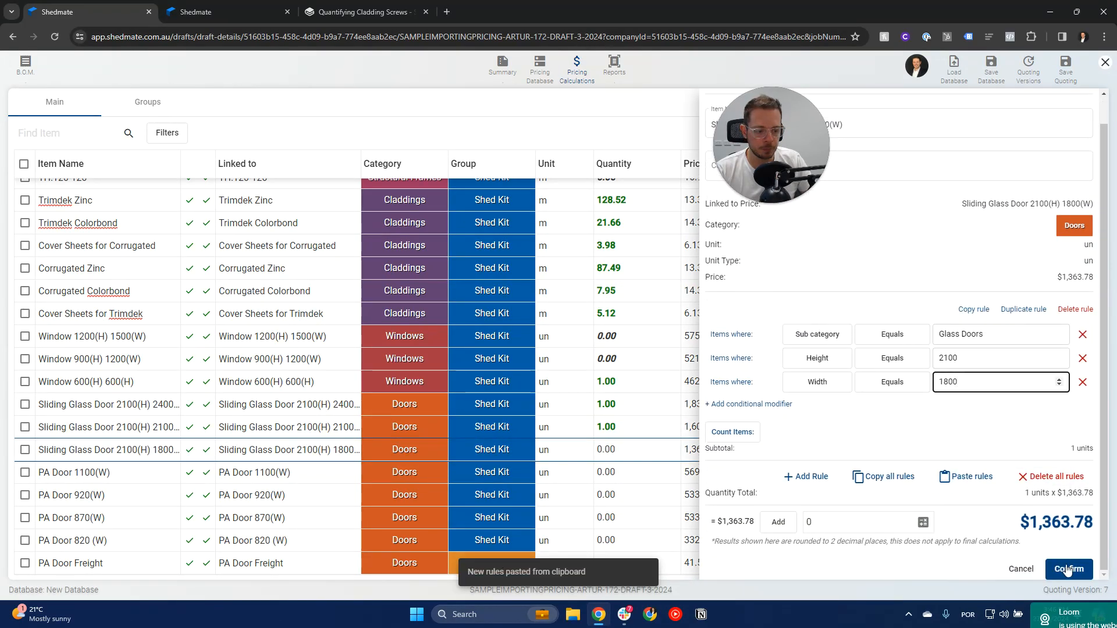
click(1067, 570)
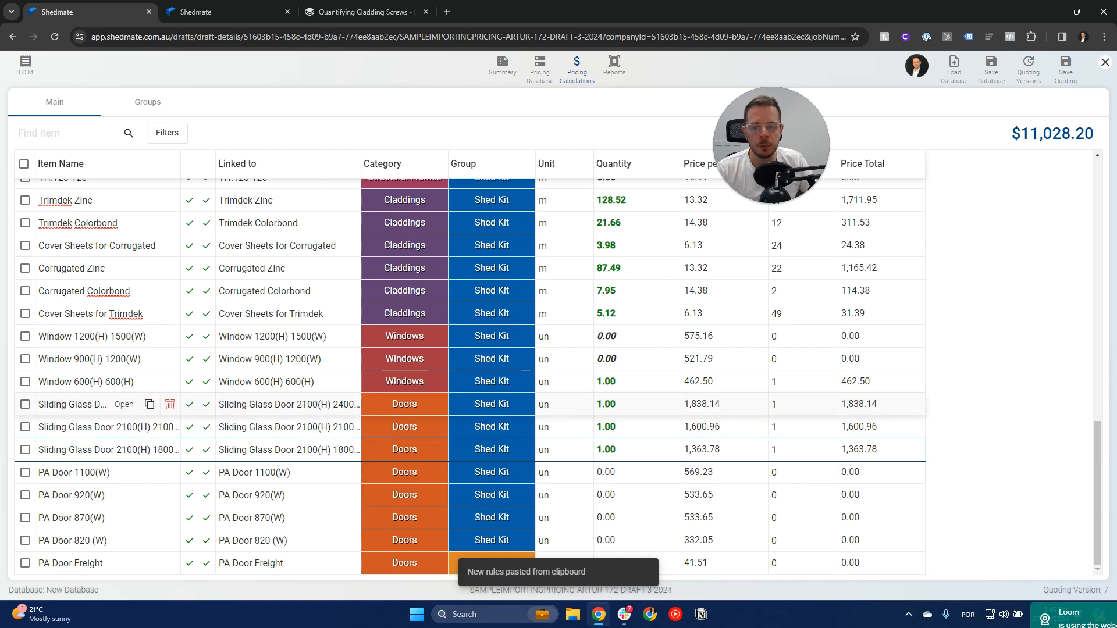
Step: Check the glass doors in the shed model, and examine the quantified items in the 3D summary behind the total price
click(214, 11)
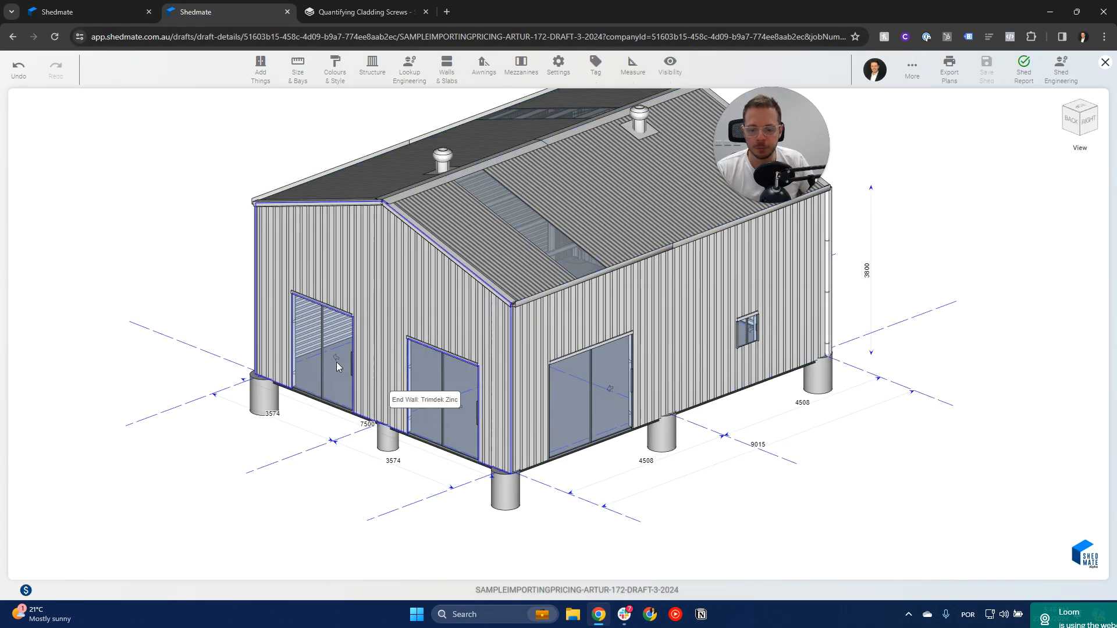
click(153, 11)
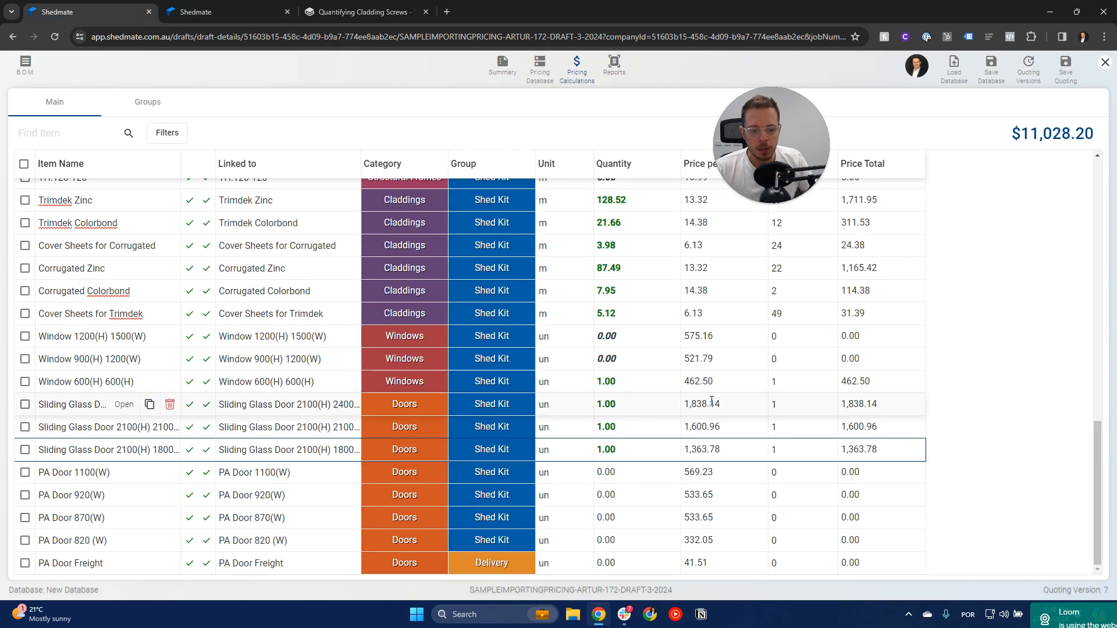
click(1050, 137)
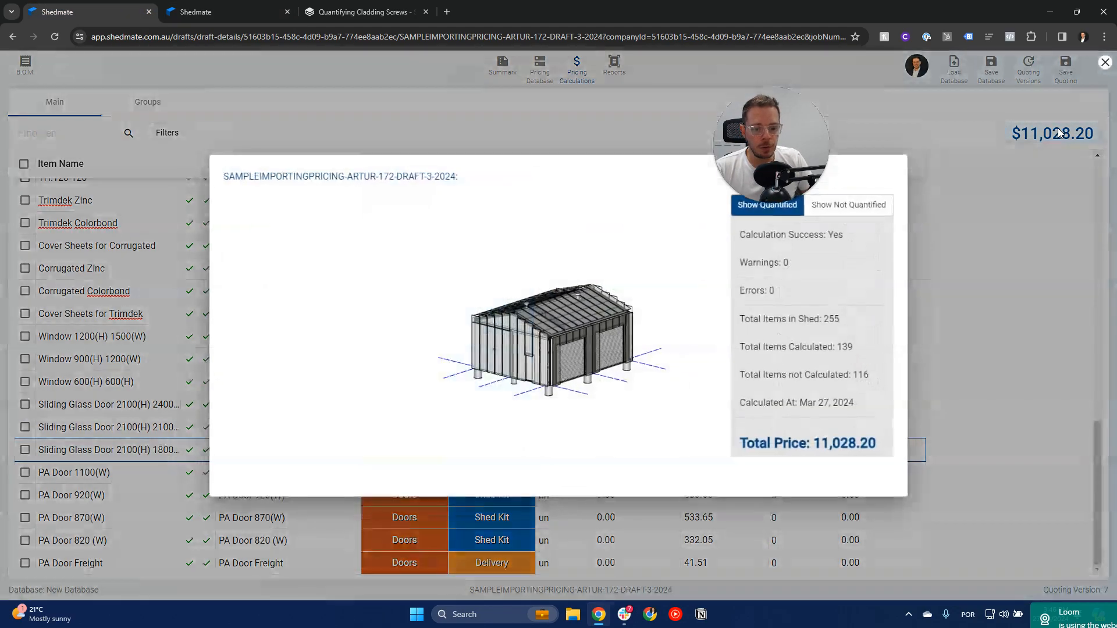
scroll(658, 287, up, 5)
drag(691, 306, 592, 337)
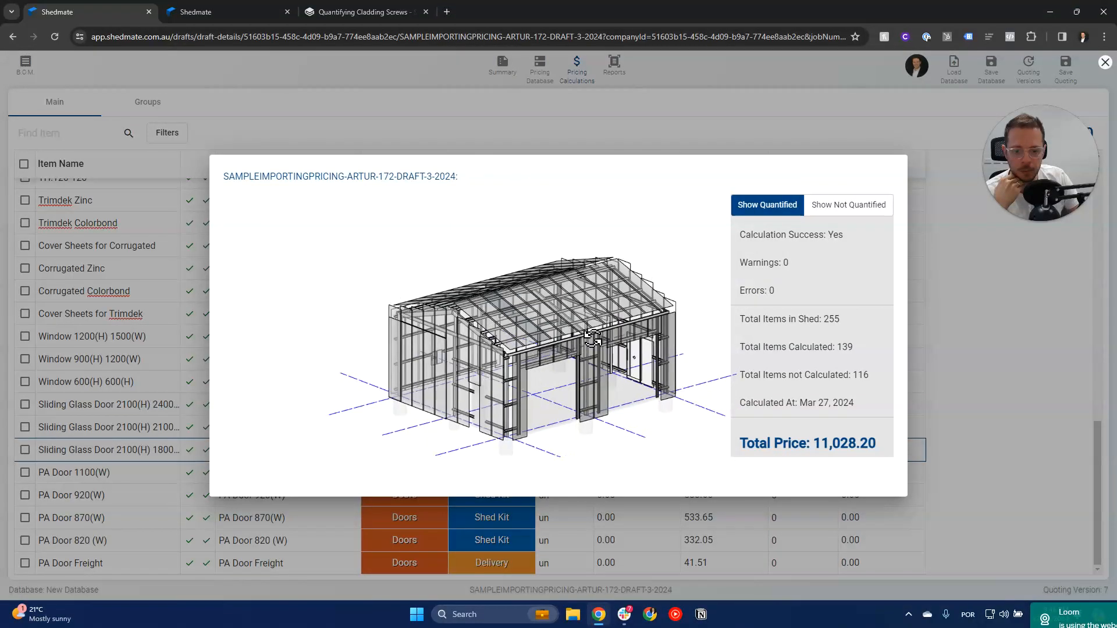
Step: Examine the shed items not quantified, including the roller doors and side wall, switch back to quantified items and close the summary
click(847, 211)
scroll(611, 331, up, 5)
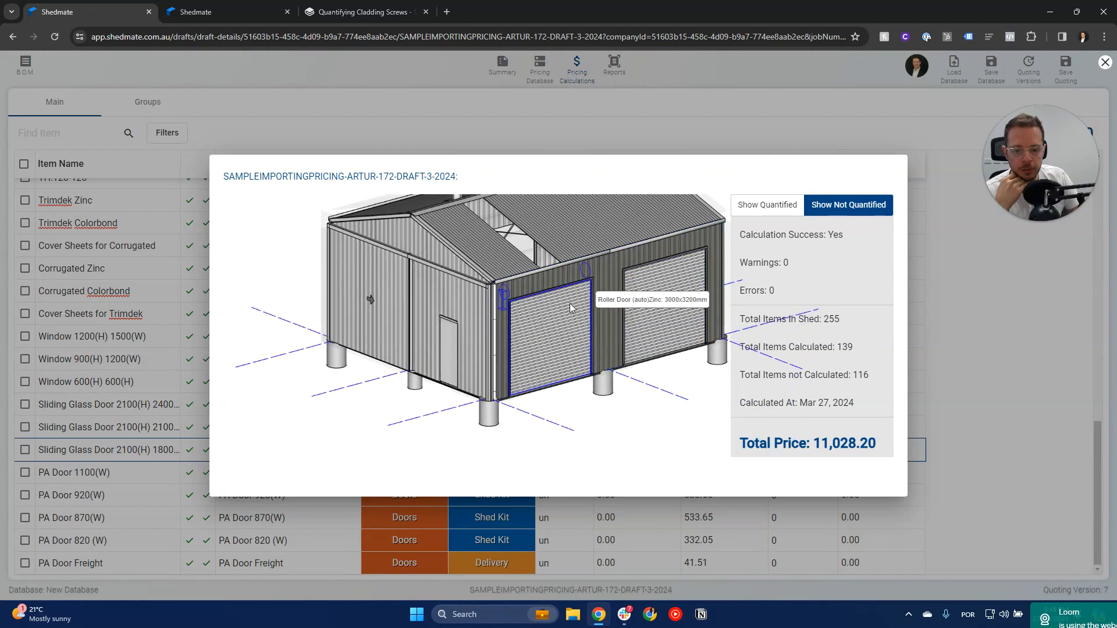
click(552, 350)
mouse_move(645, 303)
mouse_down()
mouse_move(655, 309)
mouse_move(653, 291)
mouse_move(661, 317)
mouse_move(651, 318)
mouse_up()
scroll(653, 291, down, 3)
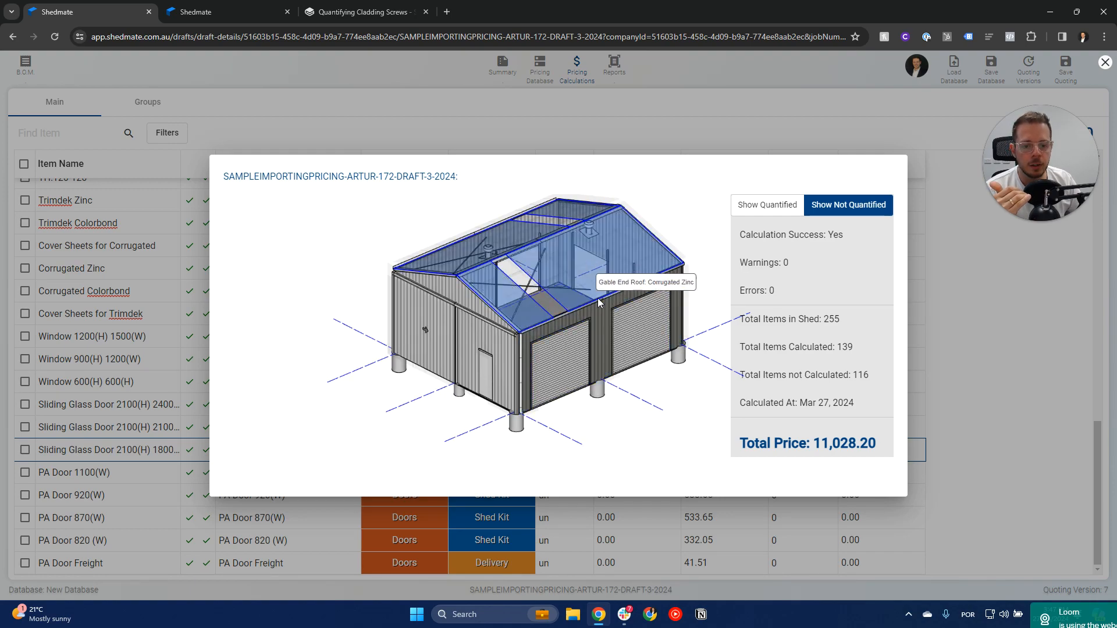
click(598, 326)
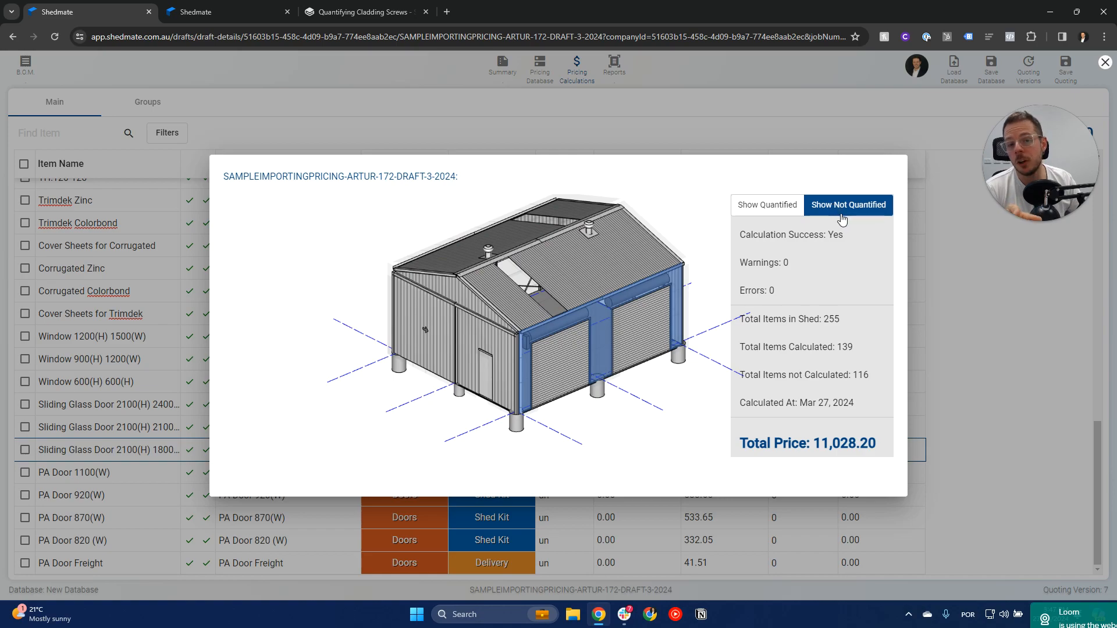
click(778, 214)
click(1000, 274)
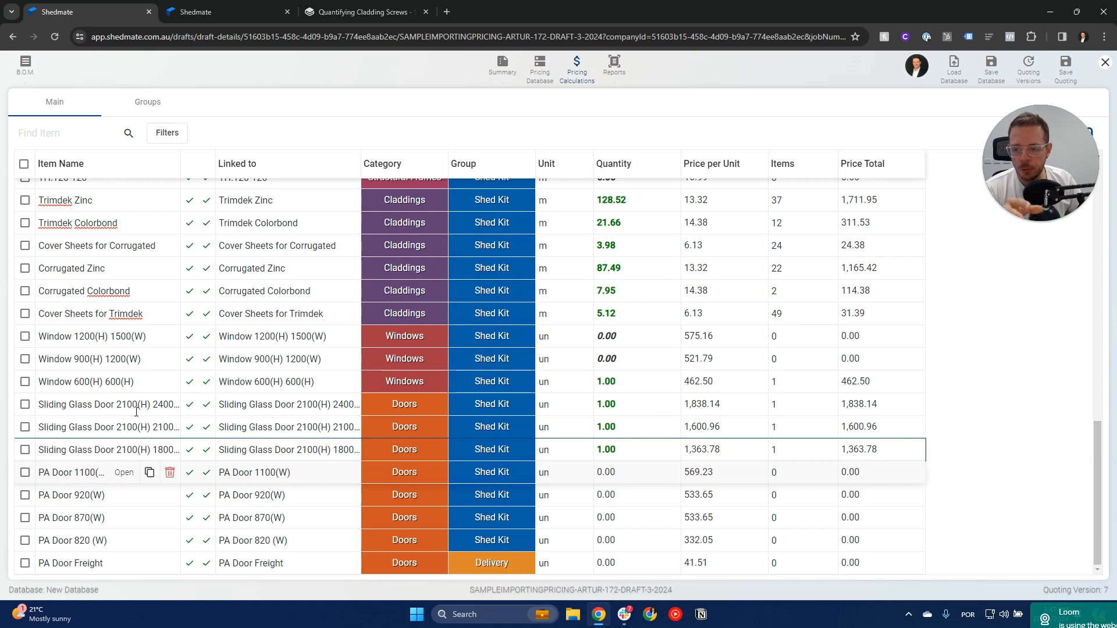
Step: Replace both roller doors on the Trimdek Wallaby side wall of the shed model with 820 wide, 2040 high Zinc PA doors
click(184, 8)
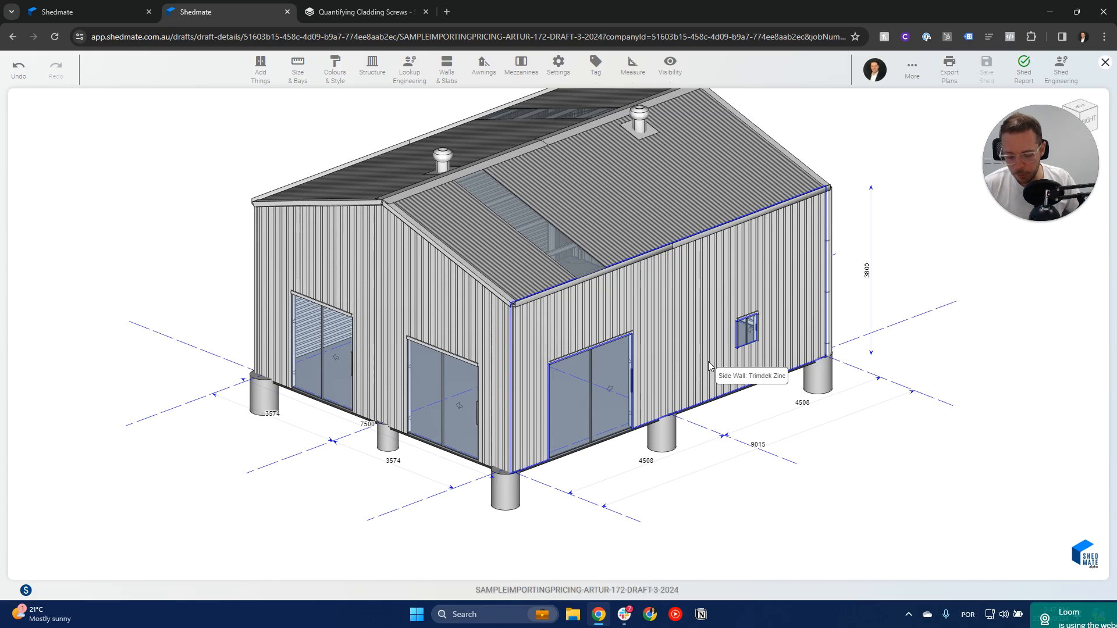
drag(696, 353, 463, 414)
click(482, 421)
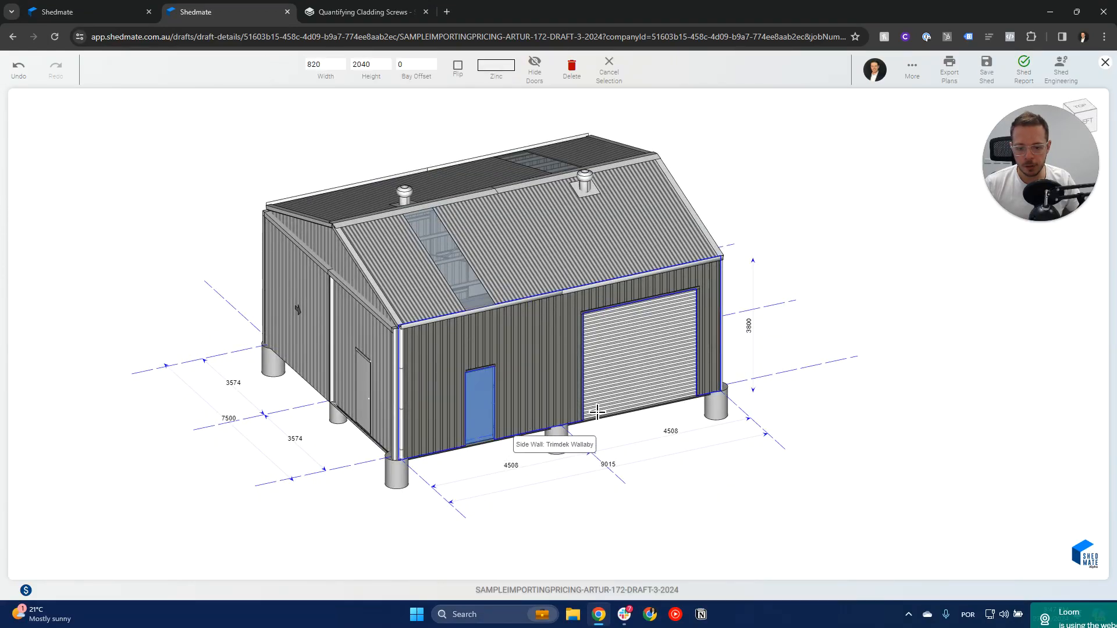
click(628, 387)
Step: Replace the two sliding glass doors on the end wall with 820 wide, 2040 high Zinc PA doors
drag(623, 420, 522, 429)
click(675, 439)
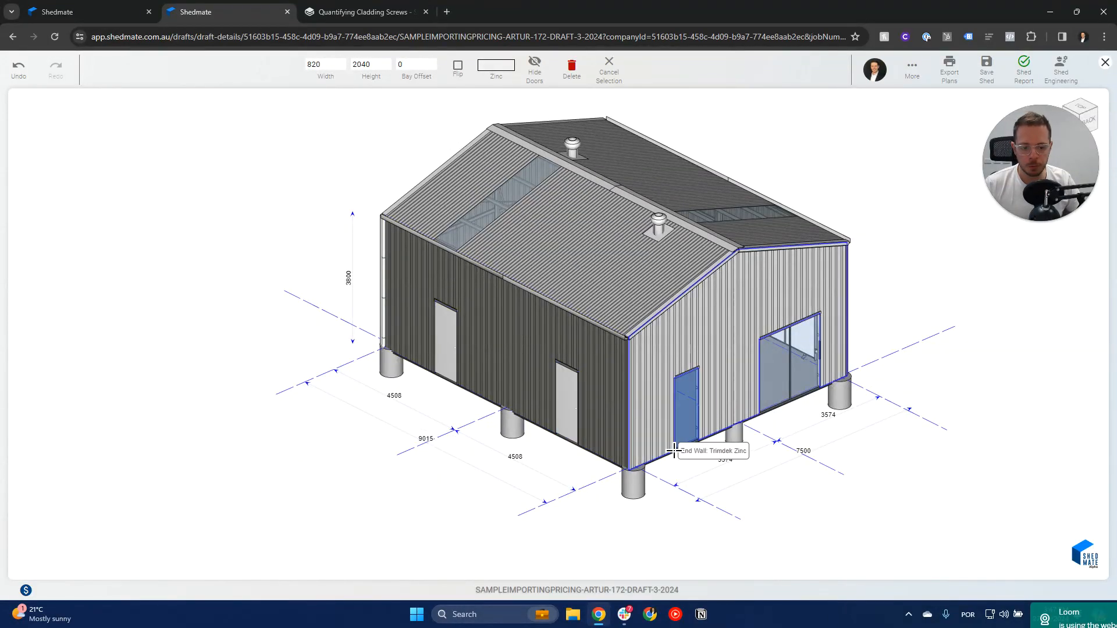
click(789, 367)
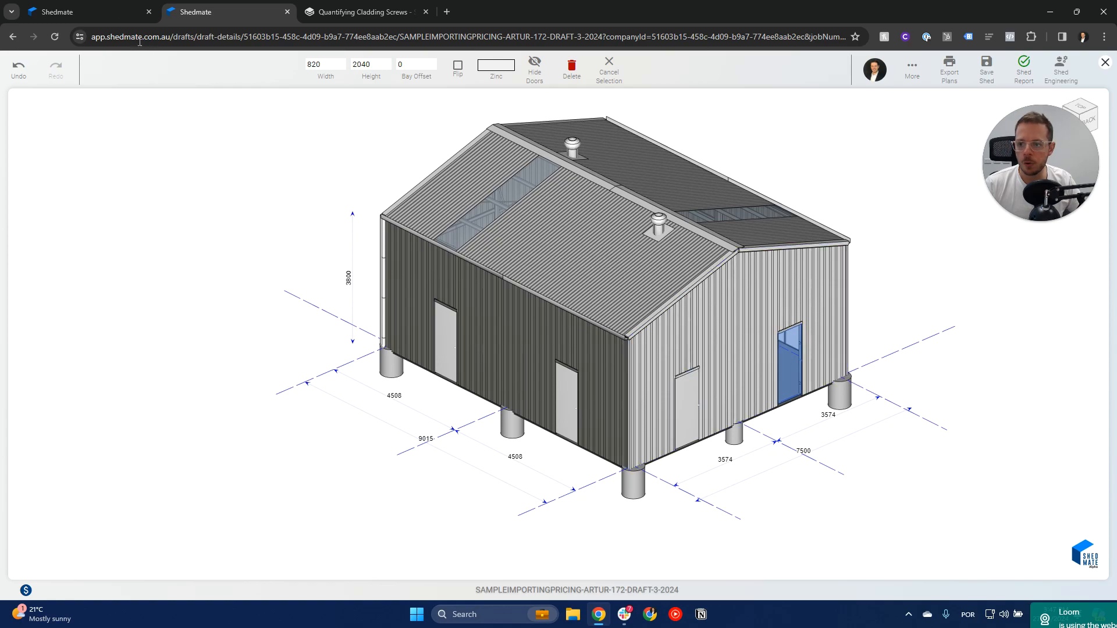
Step: Arrange the shed model in its own window beside the pricing calculations, with the PA Door items in view
click(57, 11)
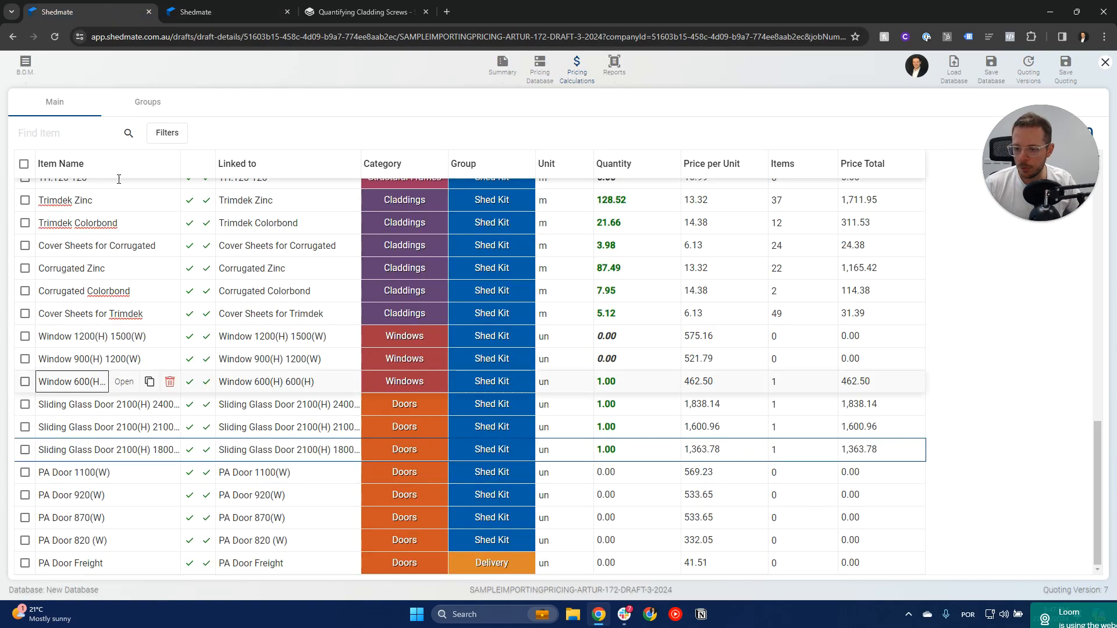
key(super+Right)
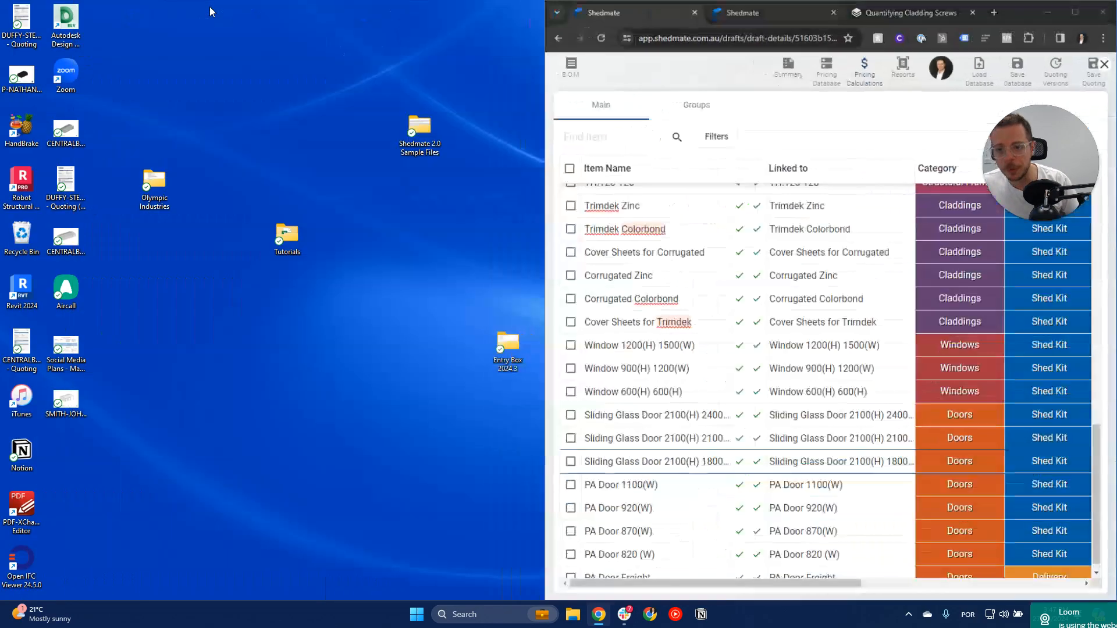
drag(748, 14, 1, 59)
scroll(709, 401, down, 1)
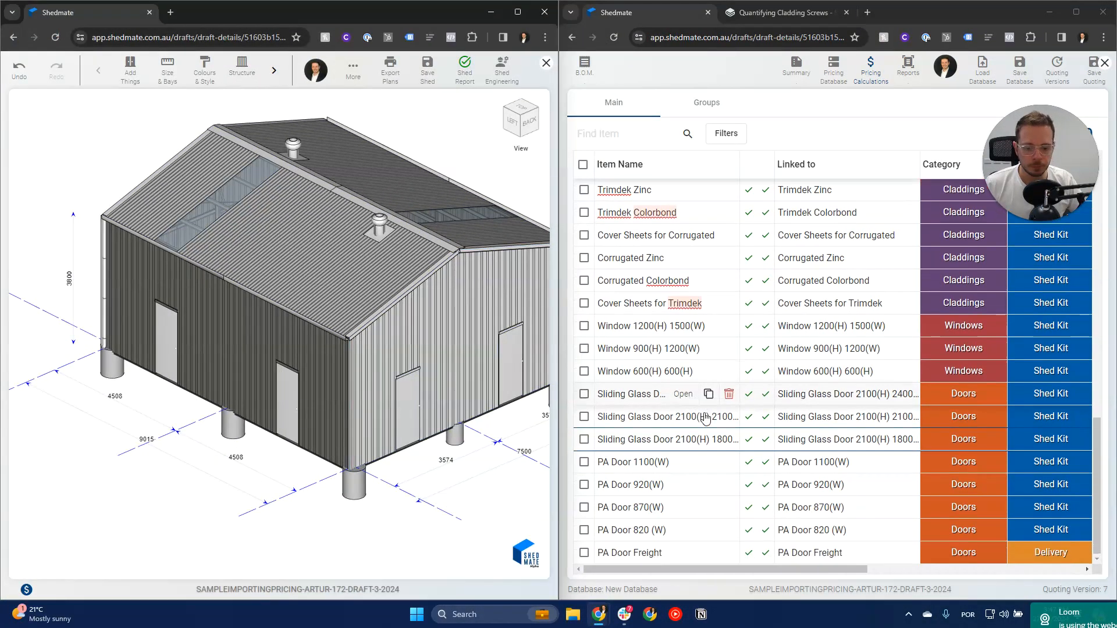
Step: Set the width of the side wall PA door farthest from the end wall doors to 1100
drag(339, 233, 267, 247)
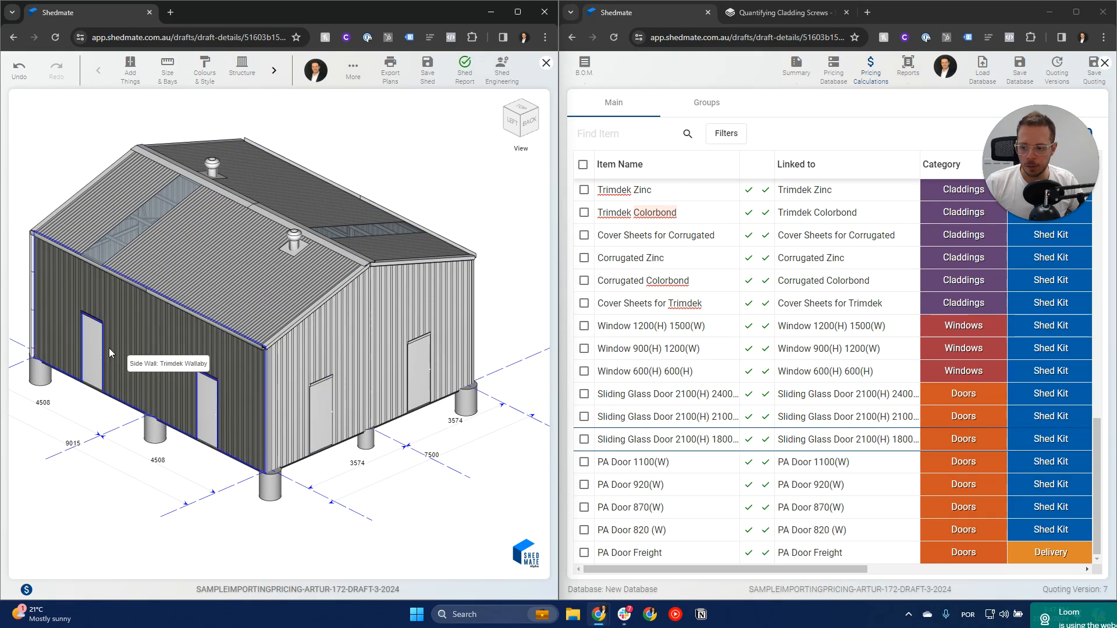
click(92, 355)
double_click(137, 64)
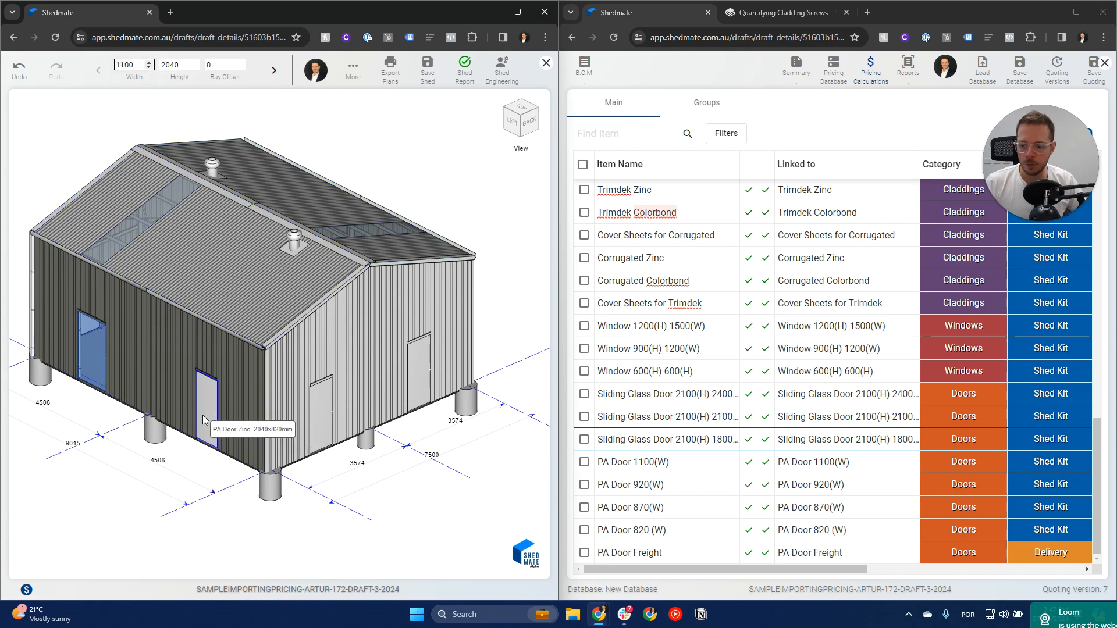
Step: Match the widths of the remaining side wall PA door and the two end wall PA doors to the other listed PA Door items
click(221, 426)
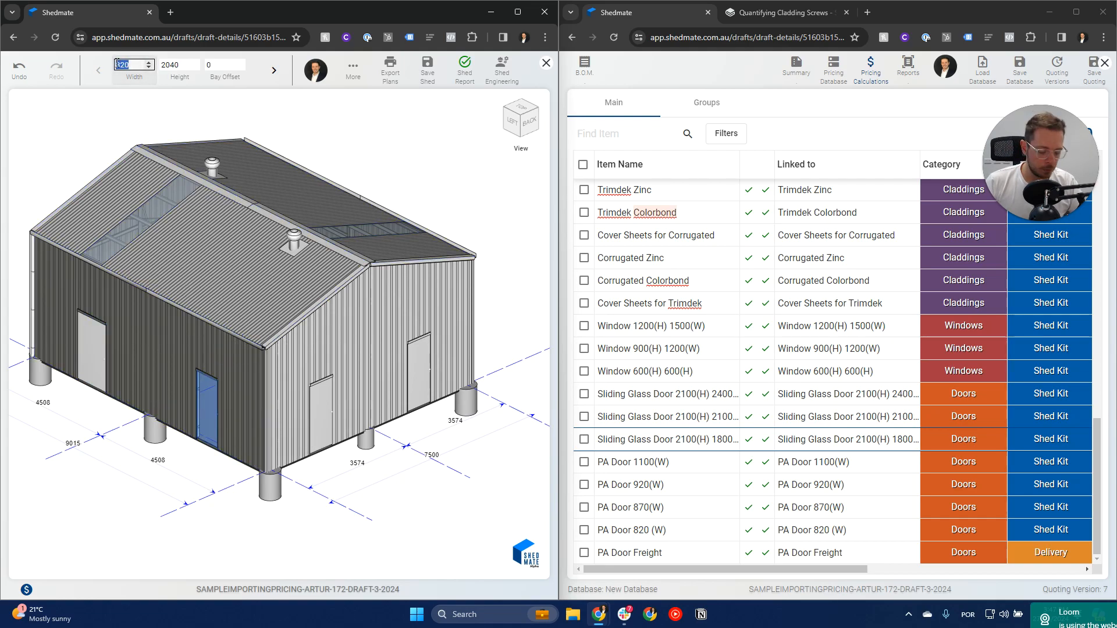
click(322, 427)
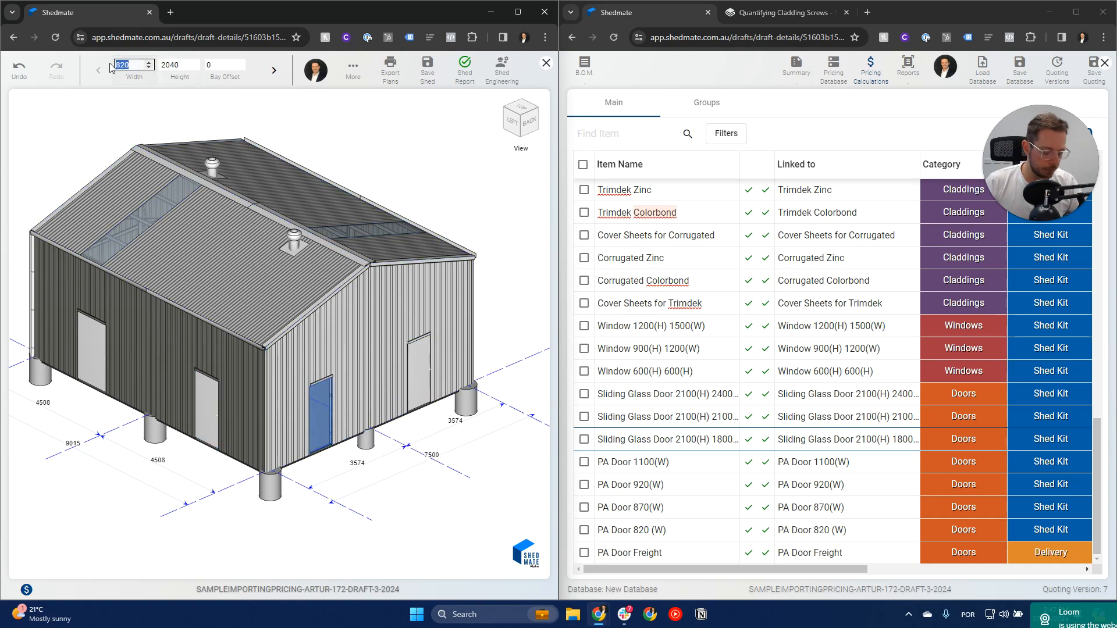
click(420, 372)
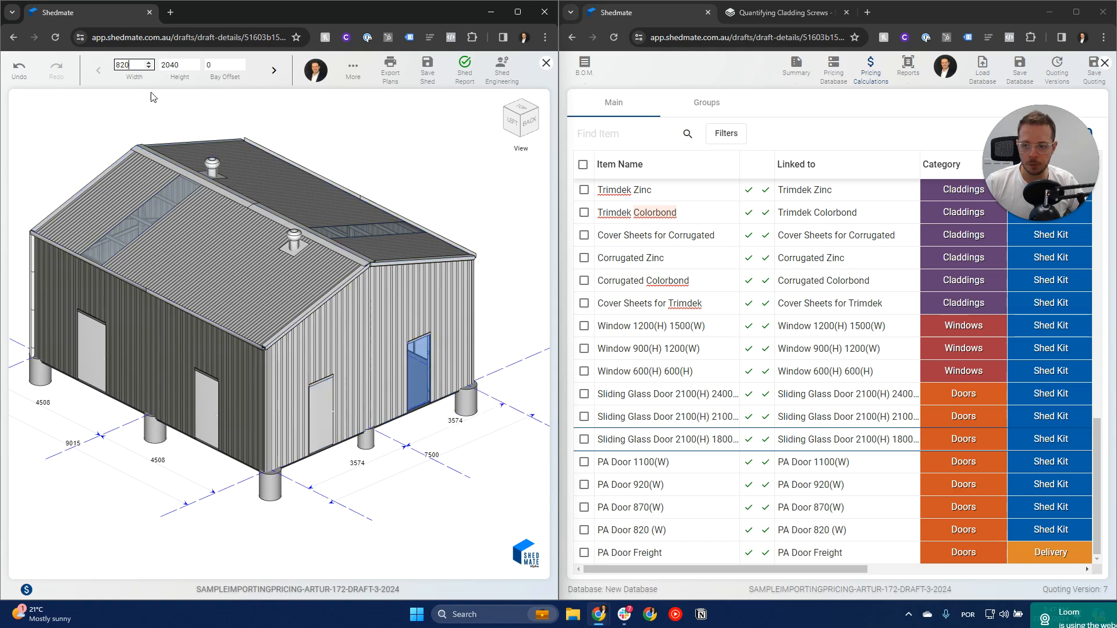
Step: Save the shed and the quoting, and reload the pricing calculations with the PA Door items in view
click(521, 307)
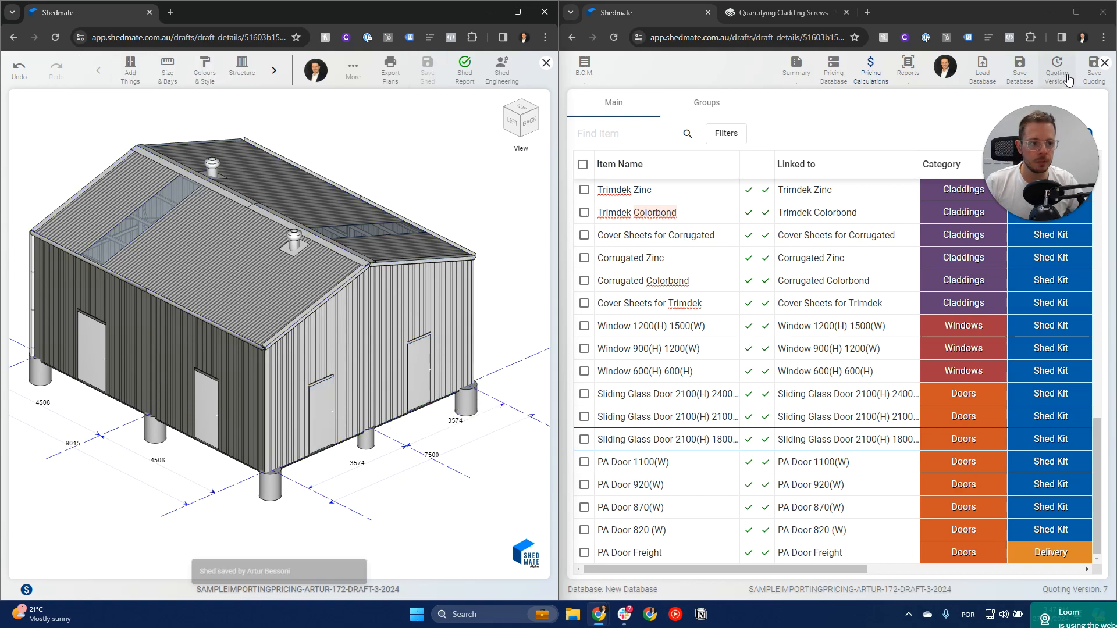
click(1093, 79)
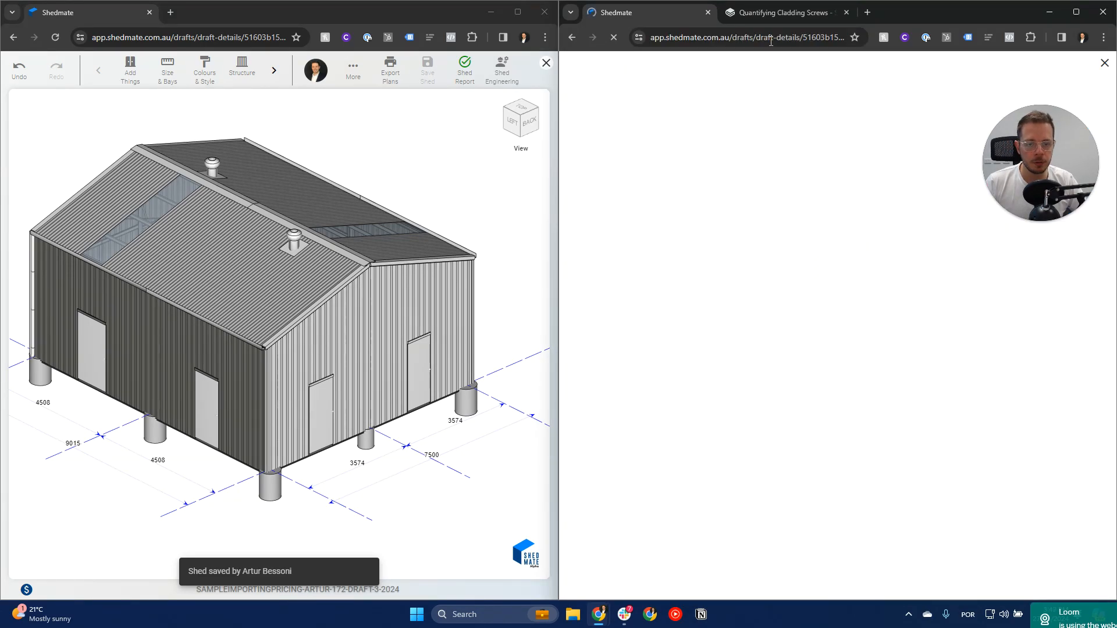
click(867, 83)
drag(756, 329, 450, 168)
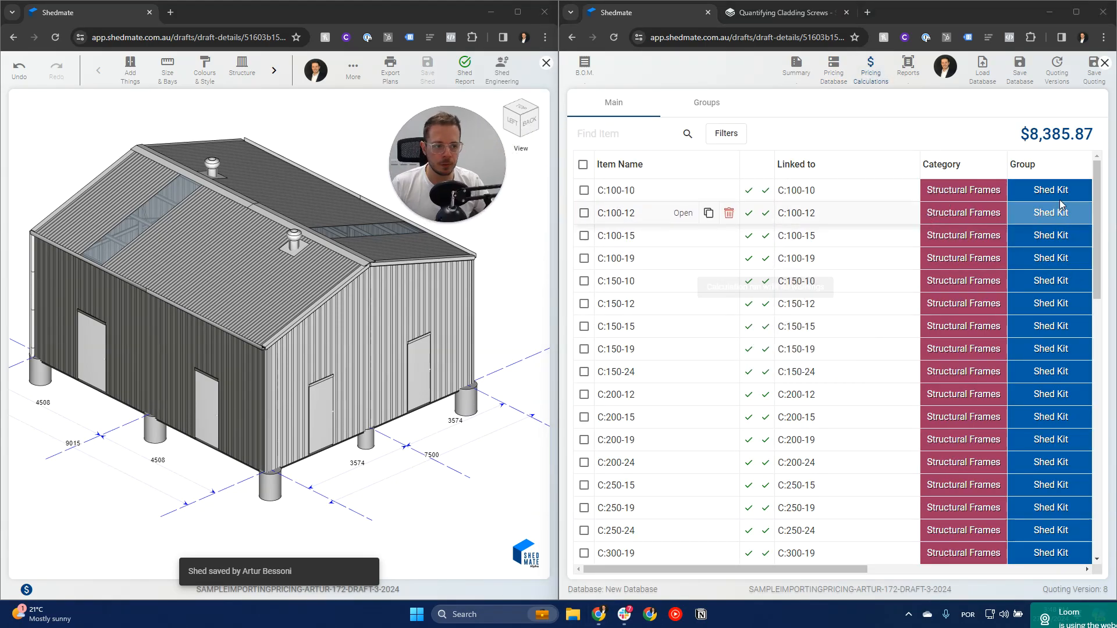
scroll(1047, 215, down, 15)
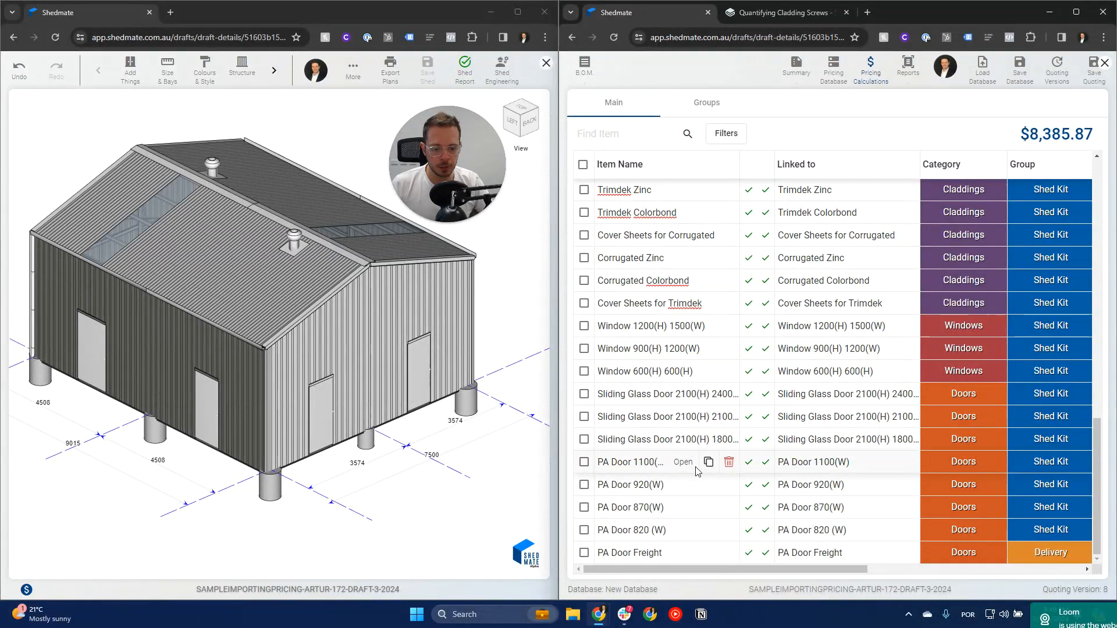
Step: Maximize the pricing window and paste the rule of the 1800 wide sliding glass door into the PA Door 1100(W) item
click(684, 462)
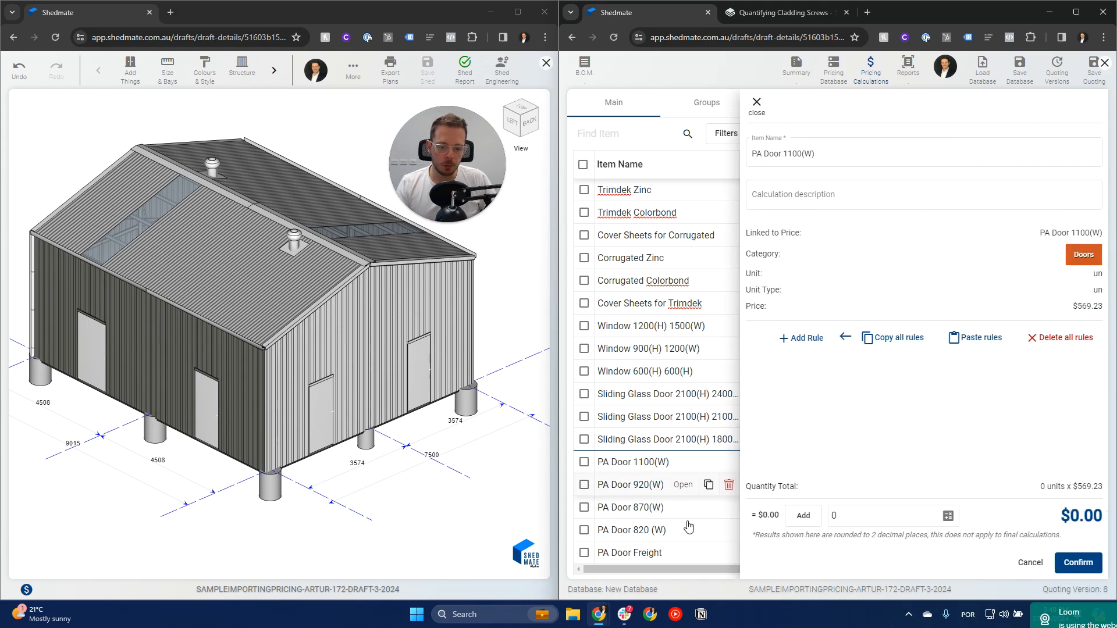
click(757, 104)
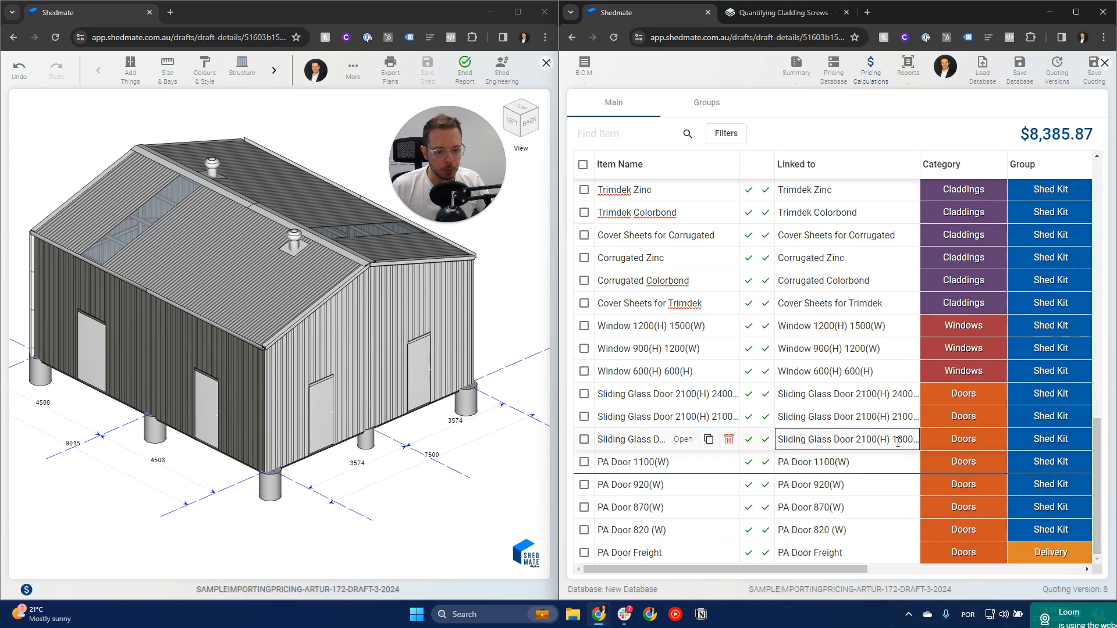
click(1075, 16)
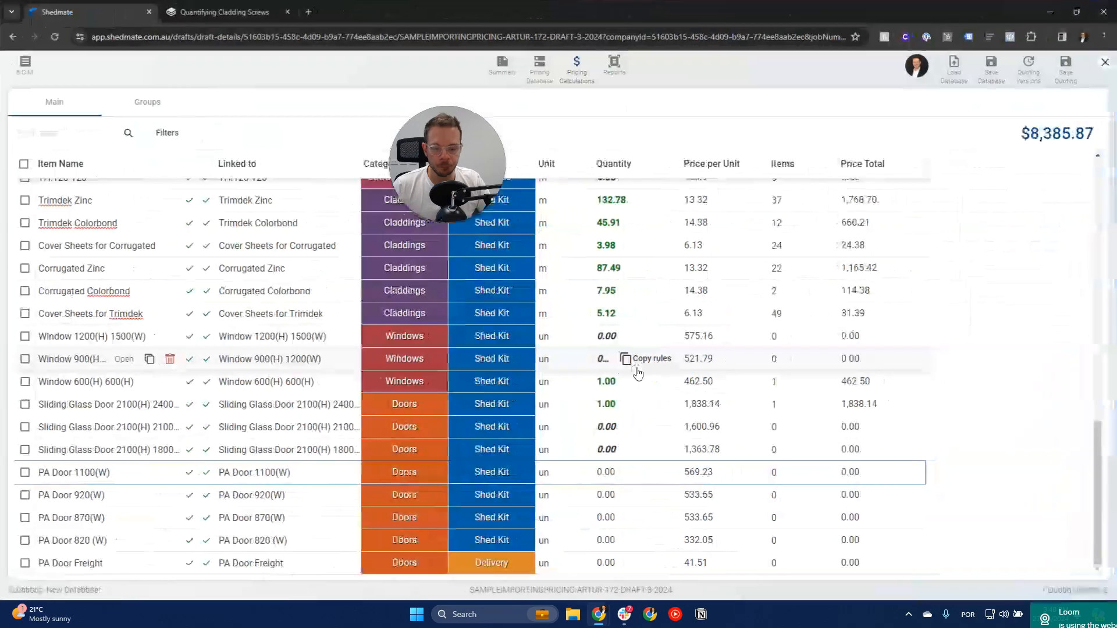
click(149, 472)
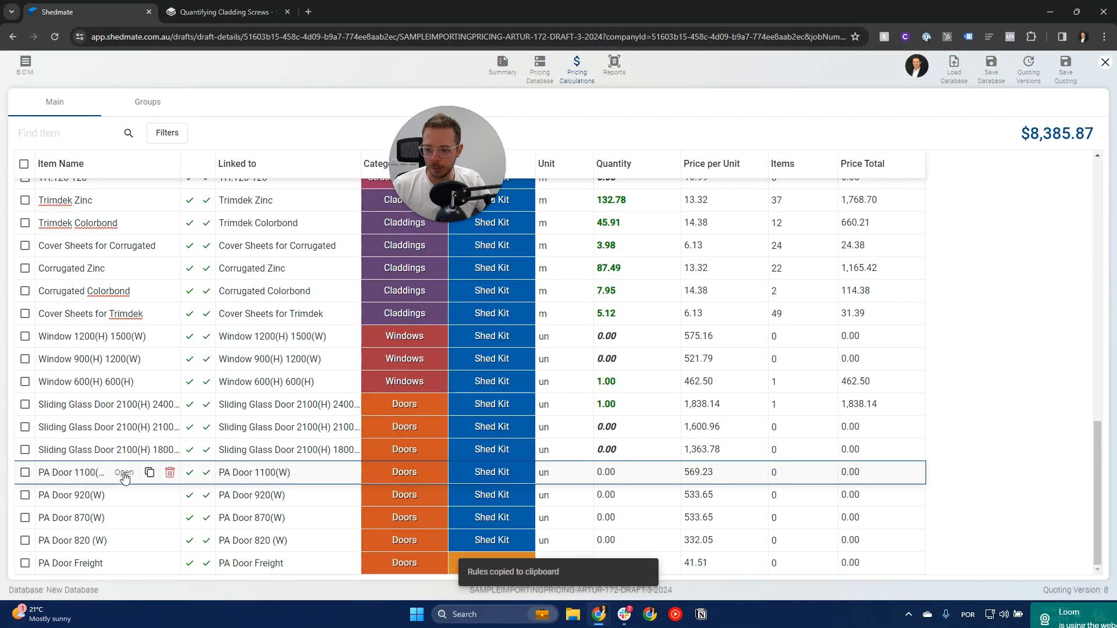
click(124, 474)
click(965, 477)
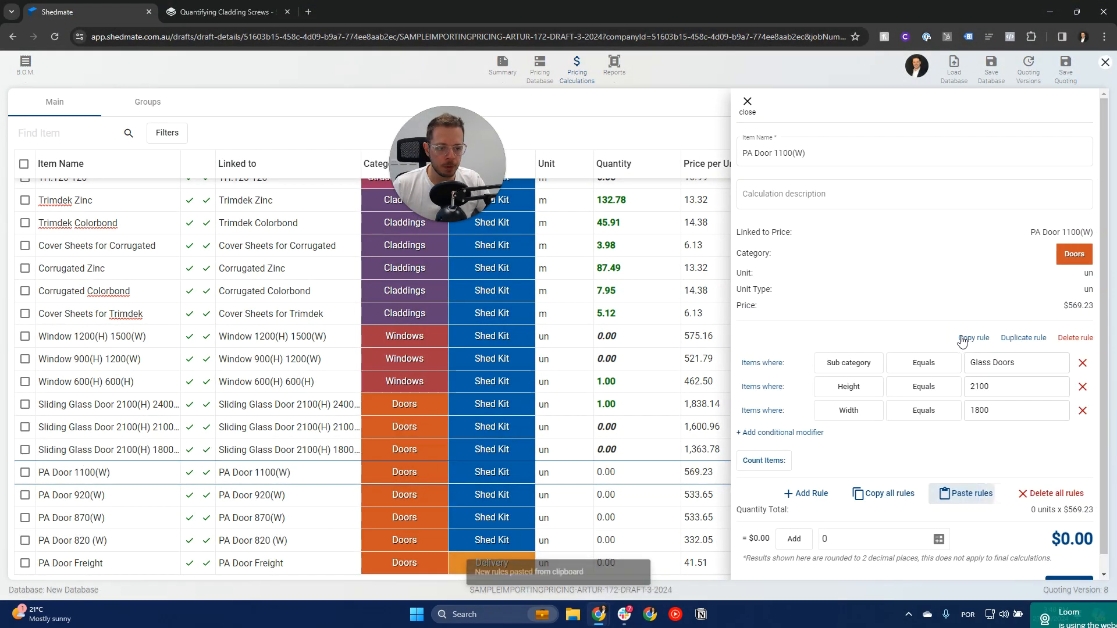
Step: Set the PA Door 1100(W) rule to sub category PA Doors and width 1100, and remove its height condition
click(1015, 362)
click(992, 388)
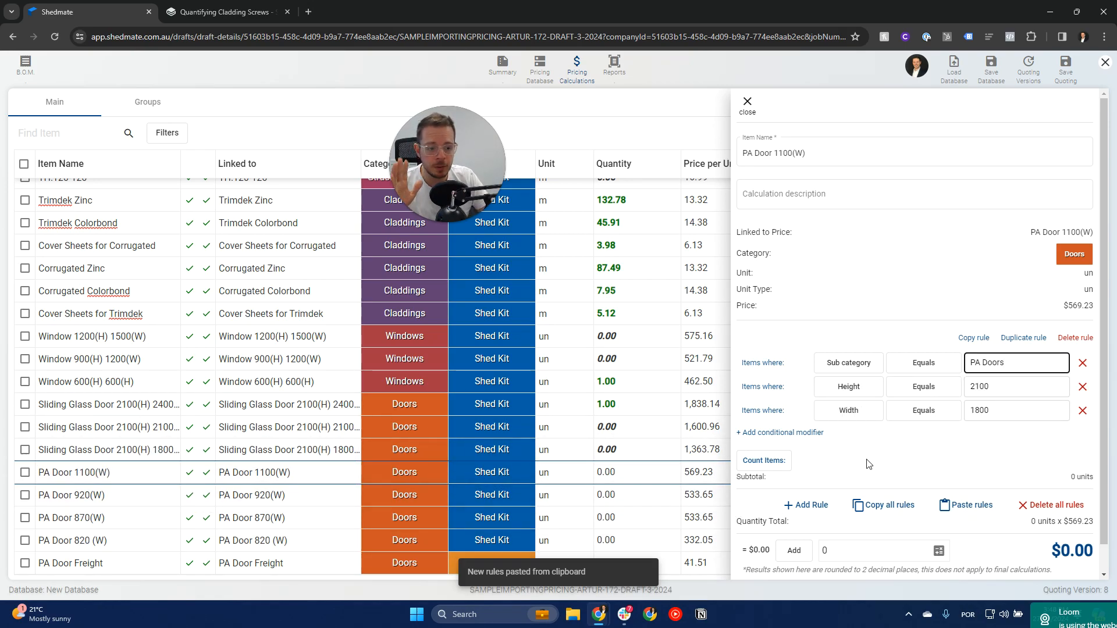
click(1081, 387)
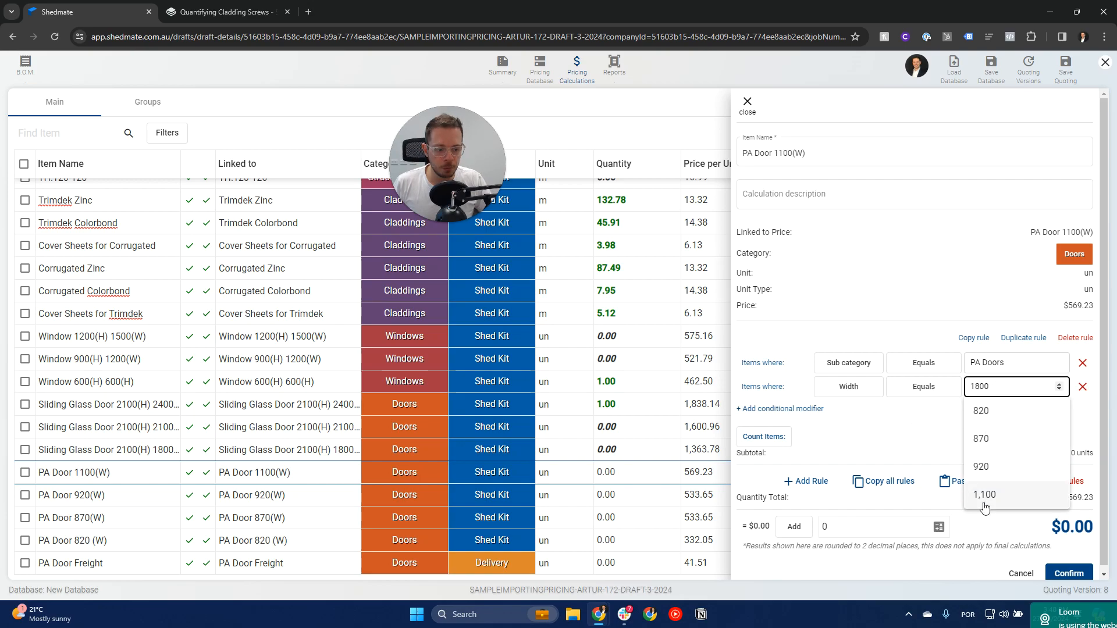
click(1024, 494)
click(1062, 574)
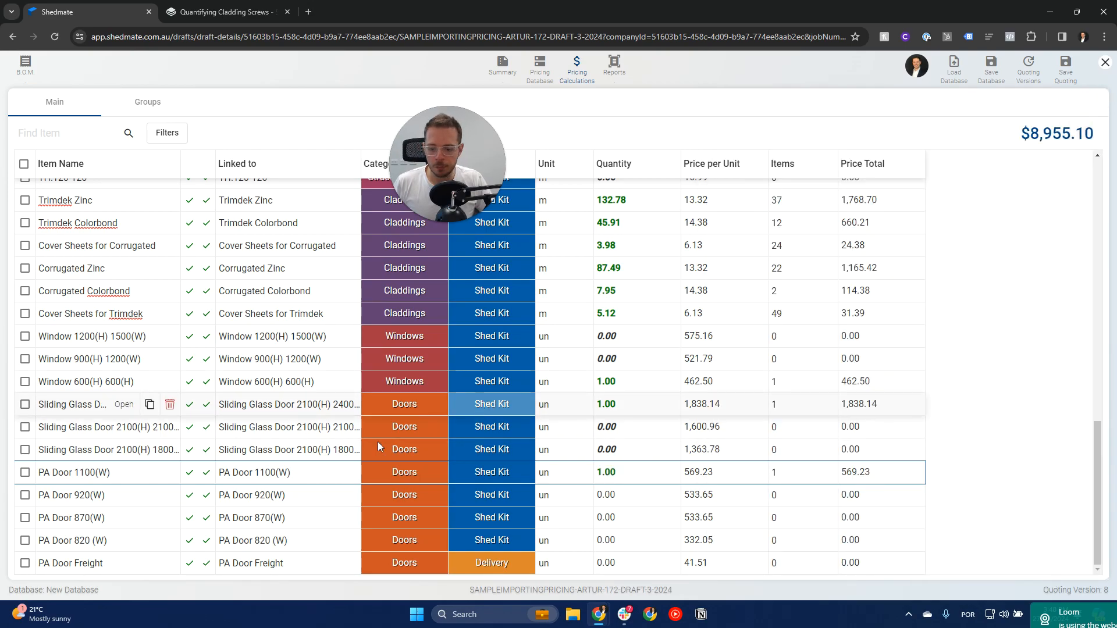
Step: Copy the PA Door 1100(W) rule to PA Door 920(W) and set its width condition to 920
click(628, 472)
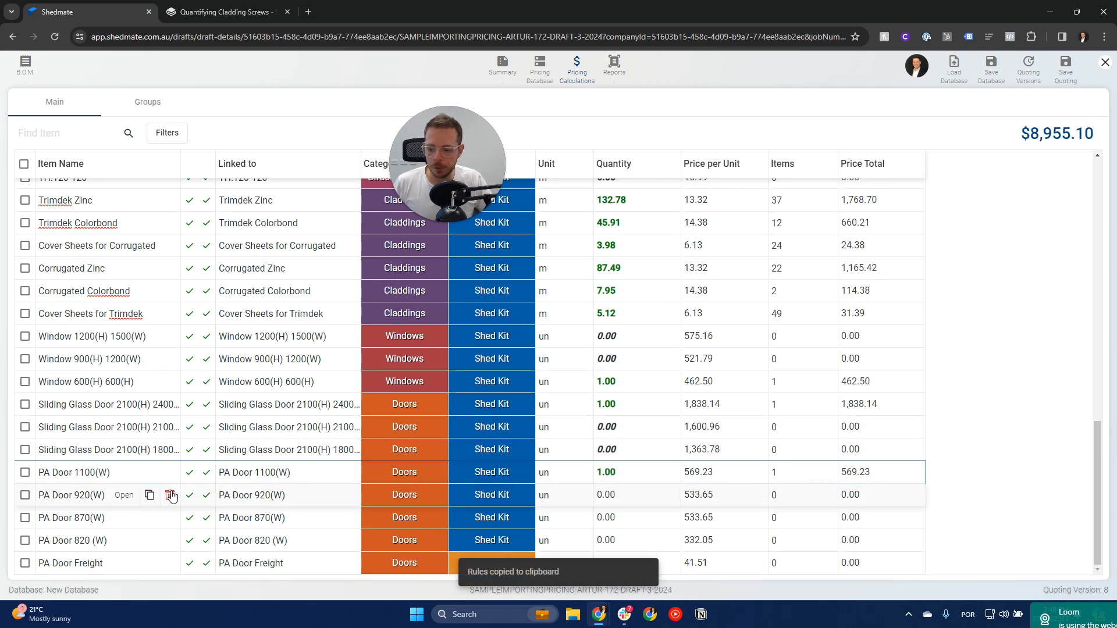
click(124, 496)
click(980, 337)
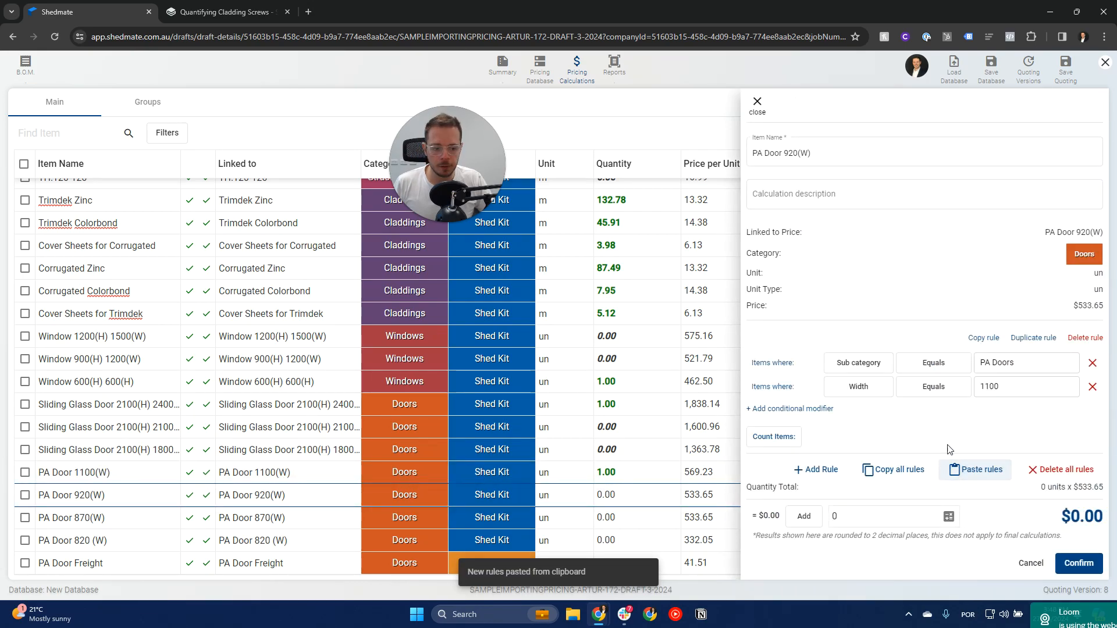
click(1009, 388)
click(990, 467)
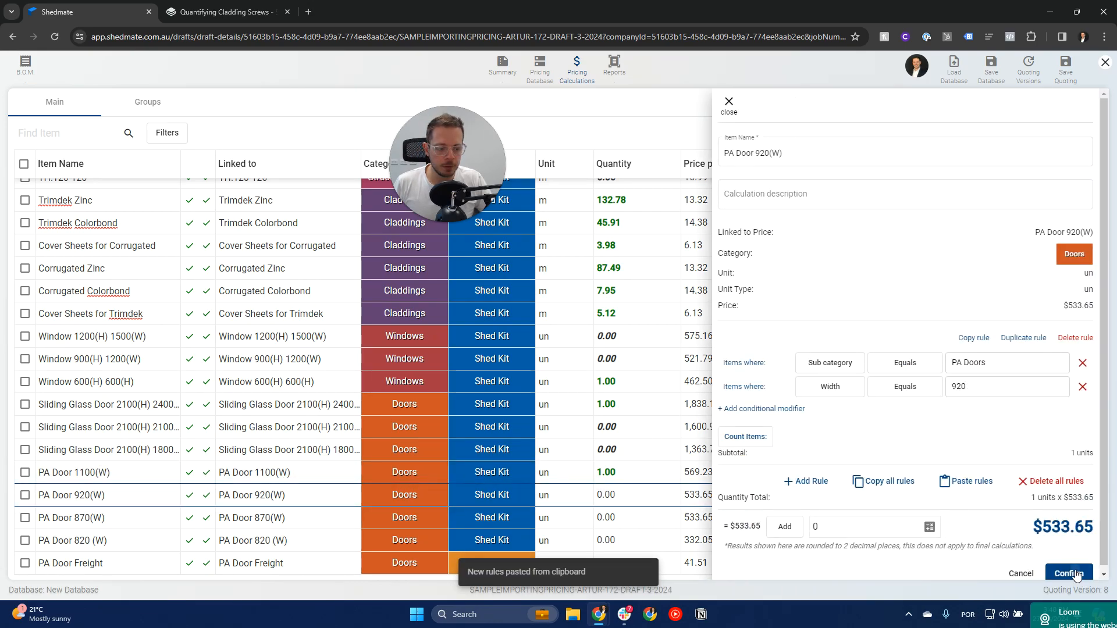
click(1078, 563)
Step: Copy the PA Door 920(W) rule to PA Door 870(W) and set its width condition to 870
click(644, 517)
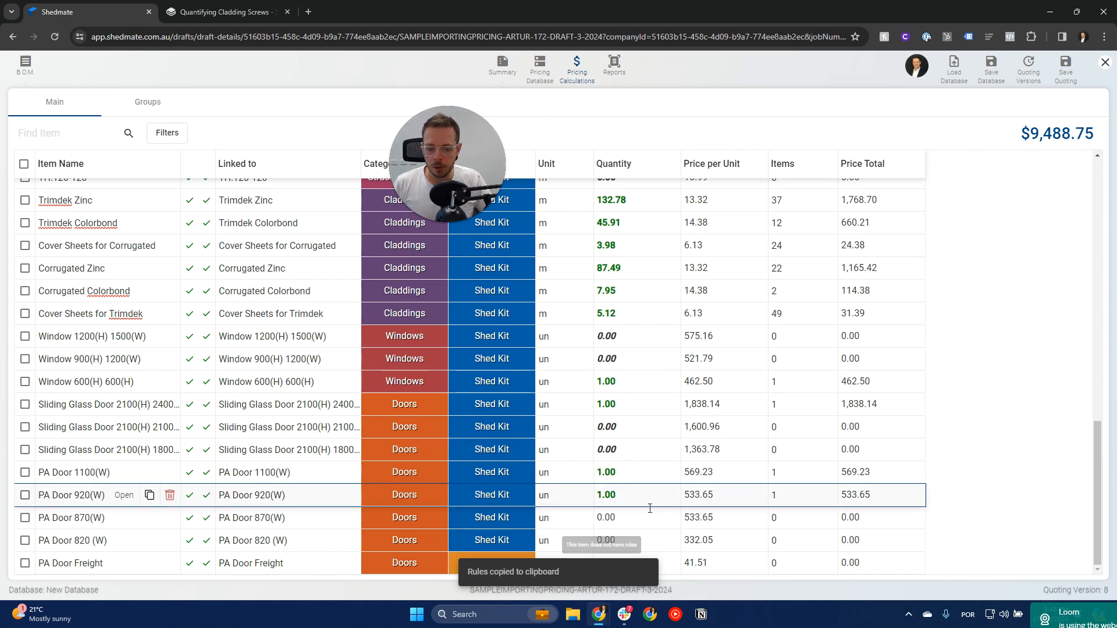
click(122, 517)
click(980, 332)
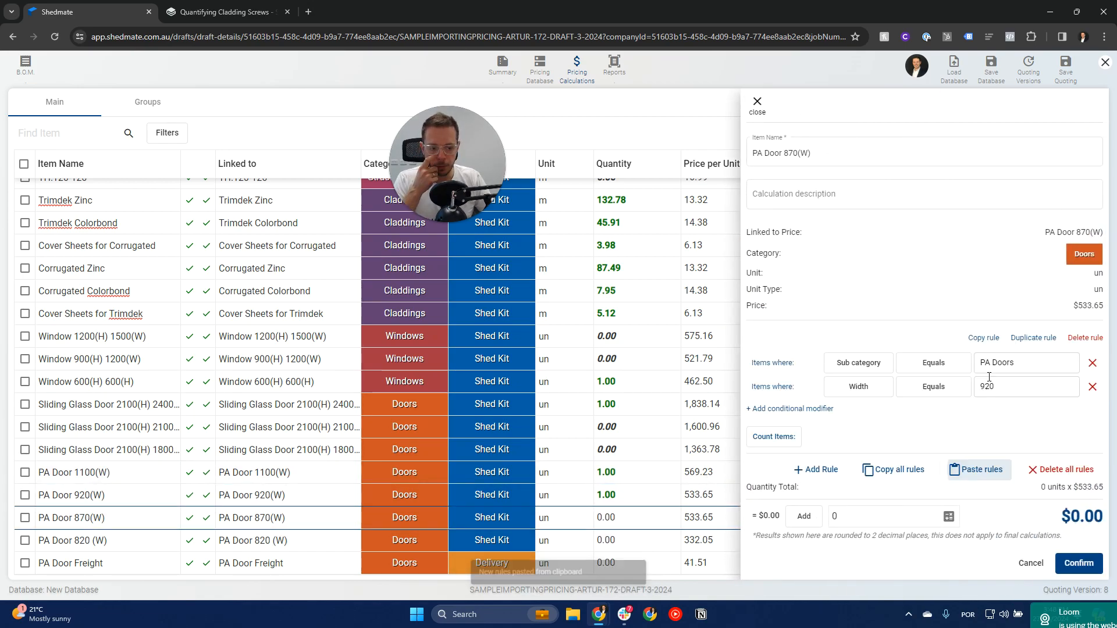
click(1018, 387)
click(1000, 446)
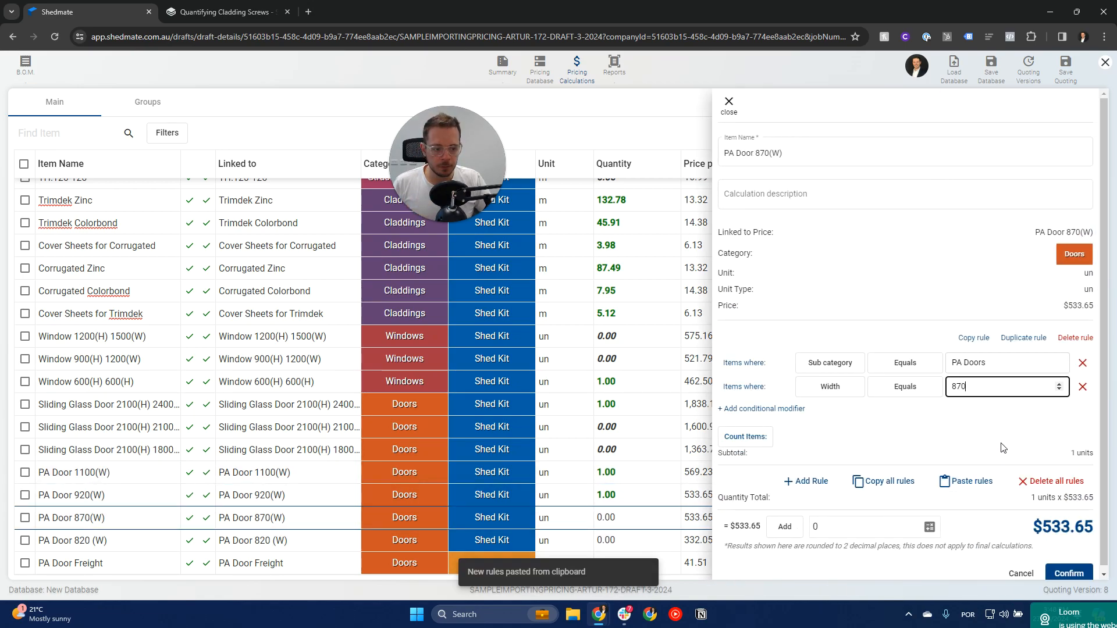
click(1069, 570)
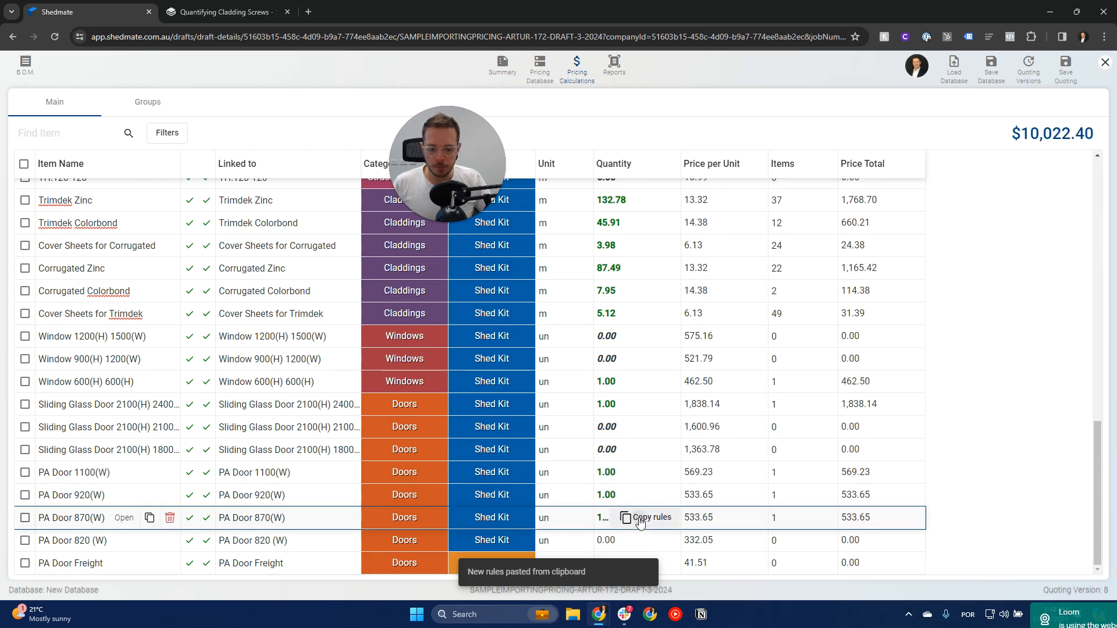
Step: Copy the PA Door 870(W) rule to PA Door 820 (W) and set its width condition to 820
click(639, 520)
click(122, 541)
click(977, 336)
click(1017, 390)
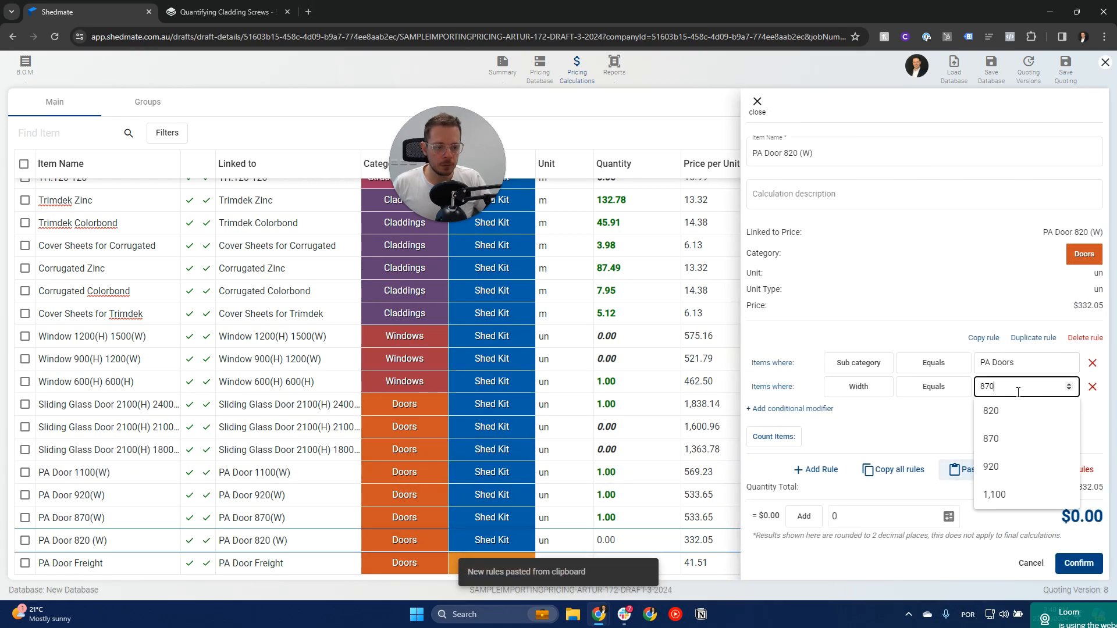
click(992, 410)
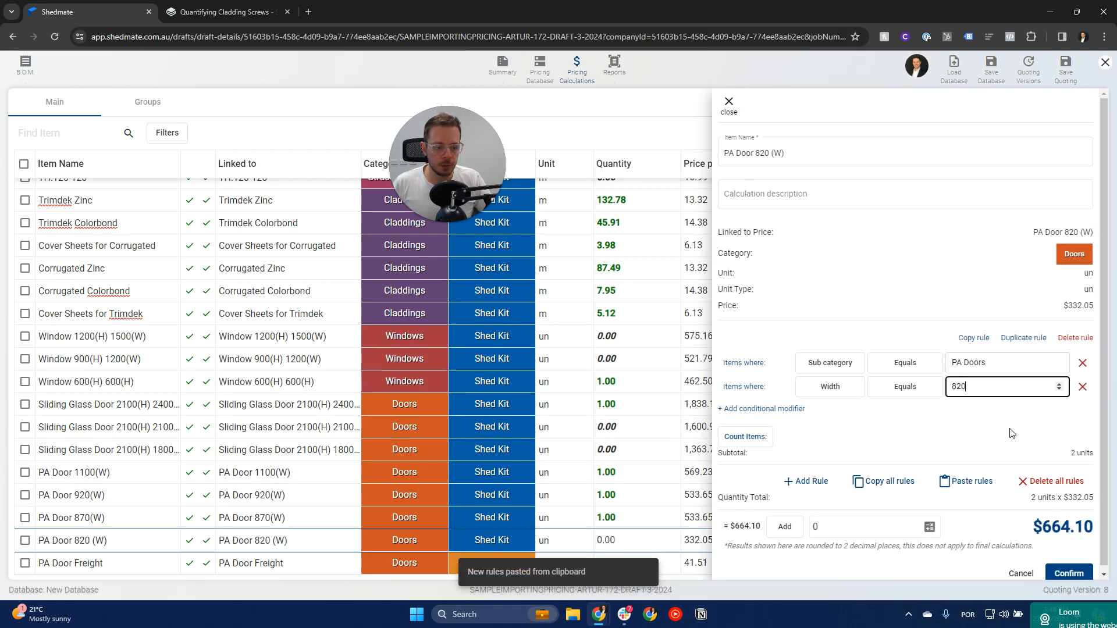
click(1068, 569)
Step: Copy the PA Door 820 (W) rule to PA Door Freight without its width condition, and save the quoting
mouse_move(128, 569)
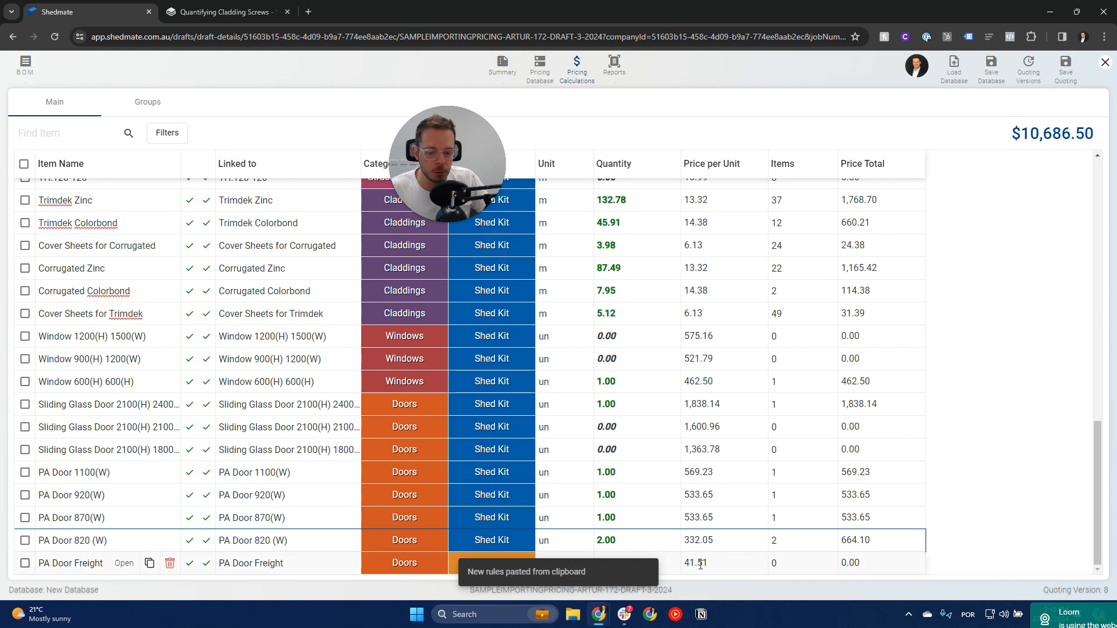
click(124, 563)
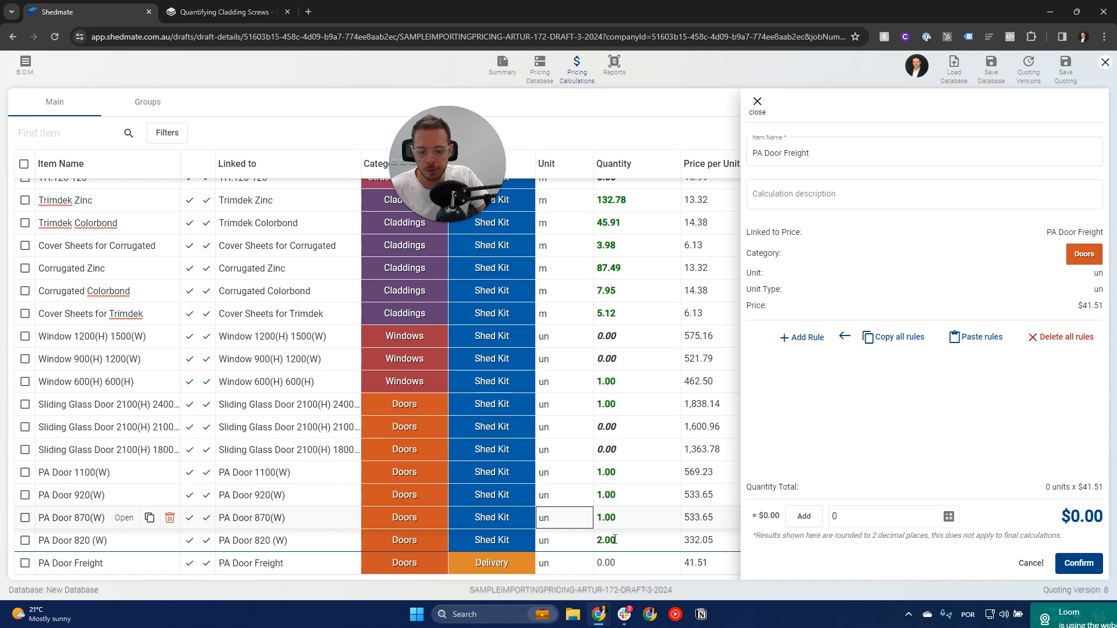
click(648, 540)
click(976, 339)
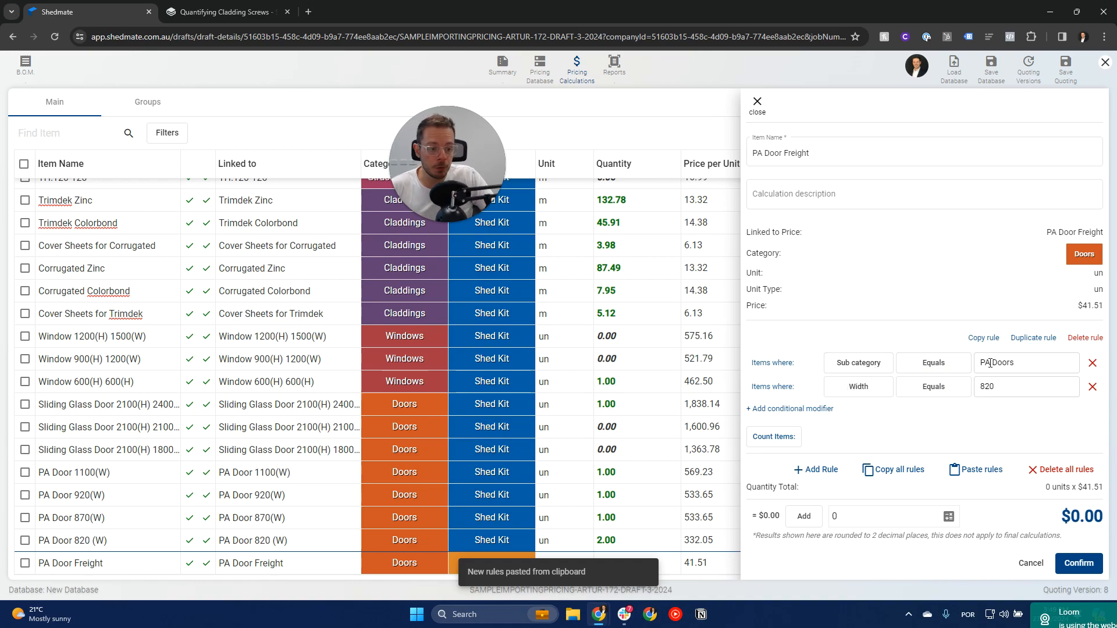
click(1091, 387)
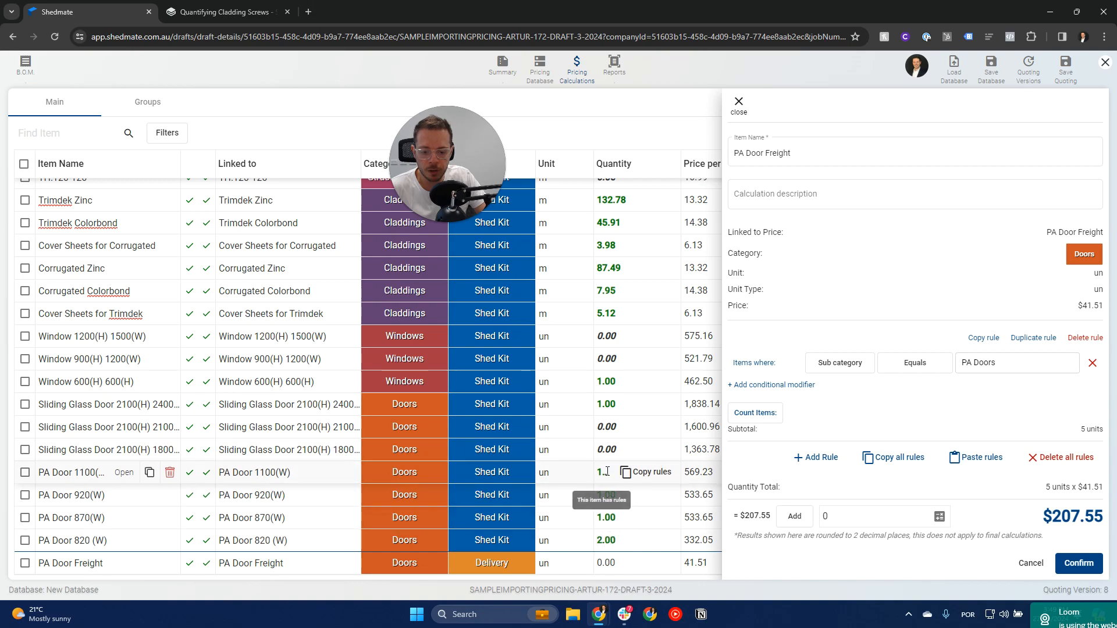
click(1079, 563)
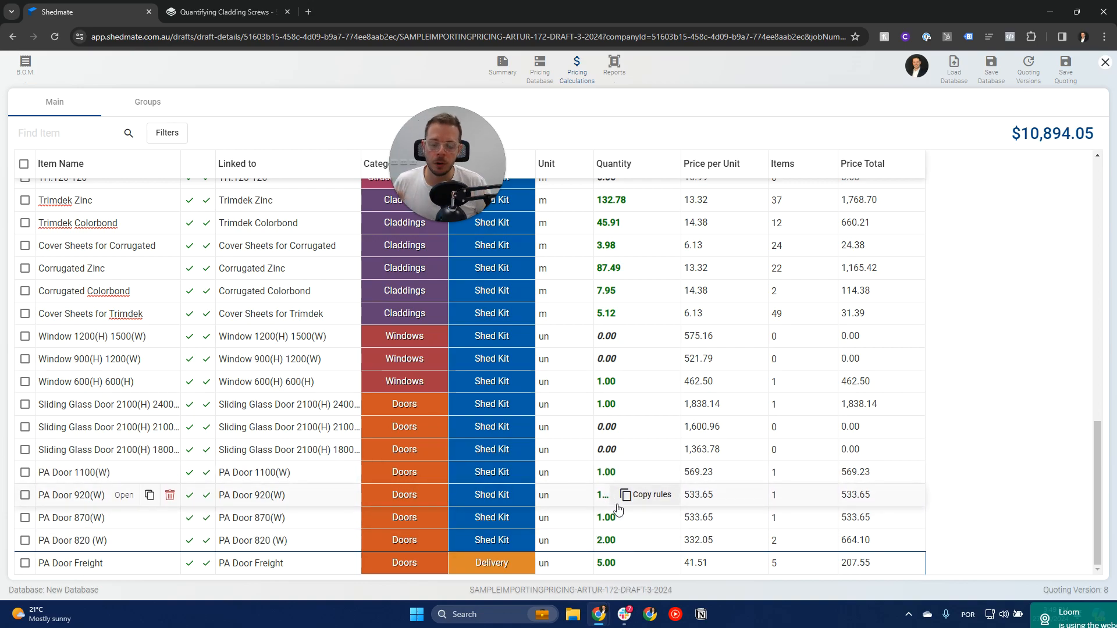
click(1065, 78)
Step: Examine the quantified shed items in the total price's 3D preview and look through the pricing calculations list
click(1040, 137)
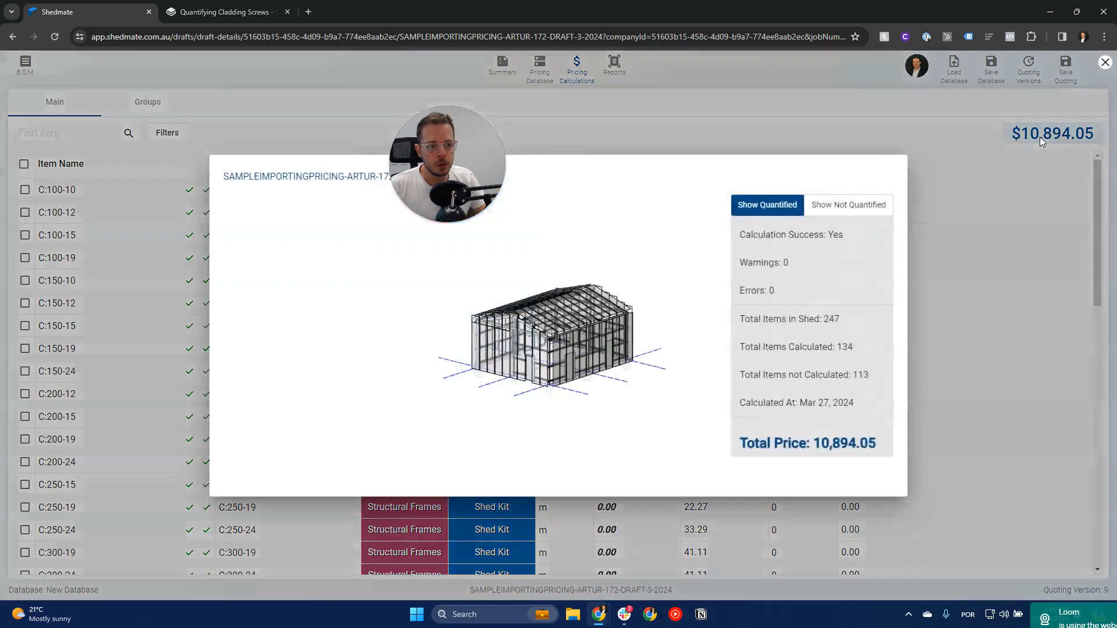
scroll(593, 337, up, 5)
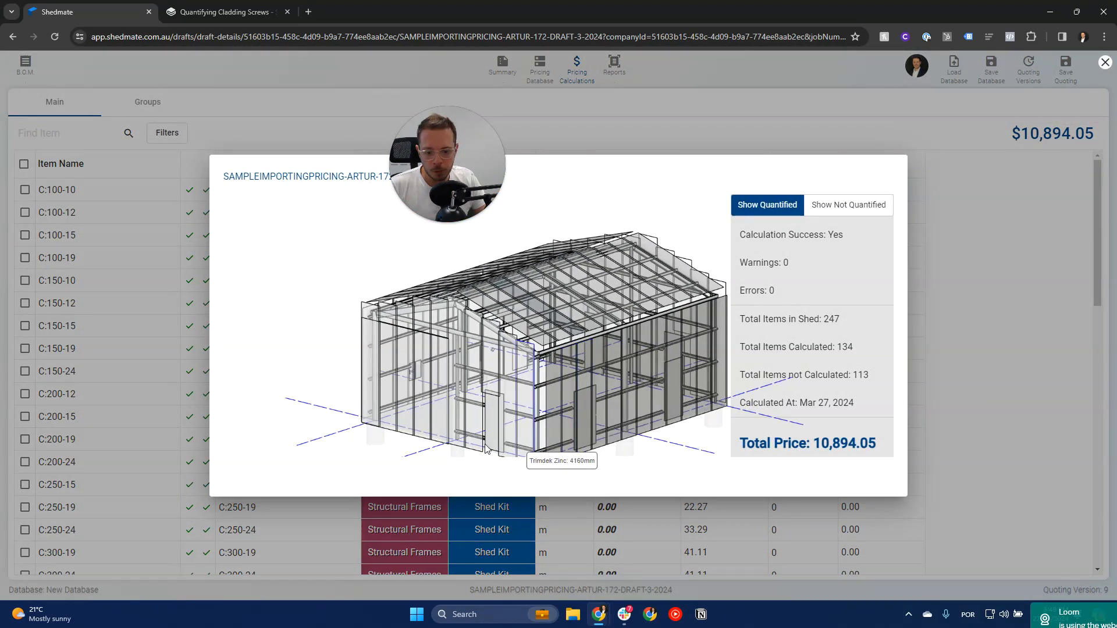
drag(594, 421, 523, 429)
drag(641, 343, 669, 337)
click(993, 260)
scroll(692, 323, down, 15)
scroll(691, 323, up, 12)
scroll(691, 324, up, 3)
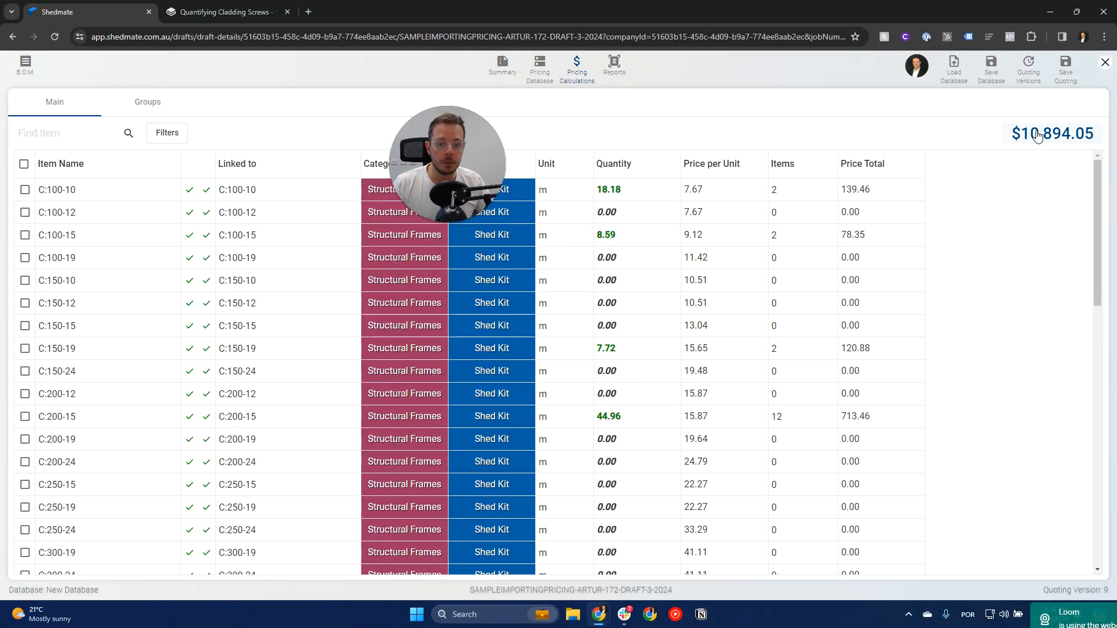